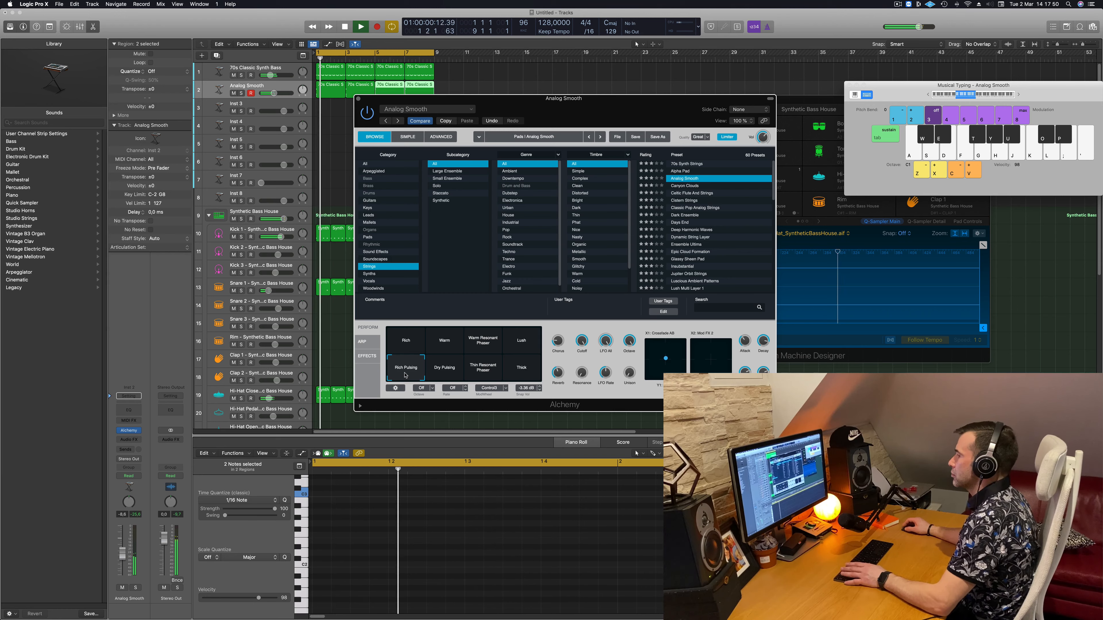
Step: Audition the Dry Pulsing snapshot on the Analog Smooth track and settle on the Thick snapshot, moving the Alchemy window off the regions
{"action": "left_click", "coordinate": [433, 374]}
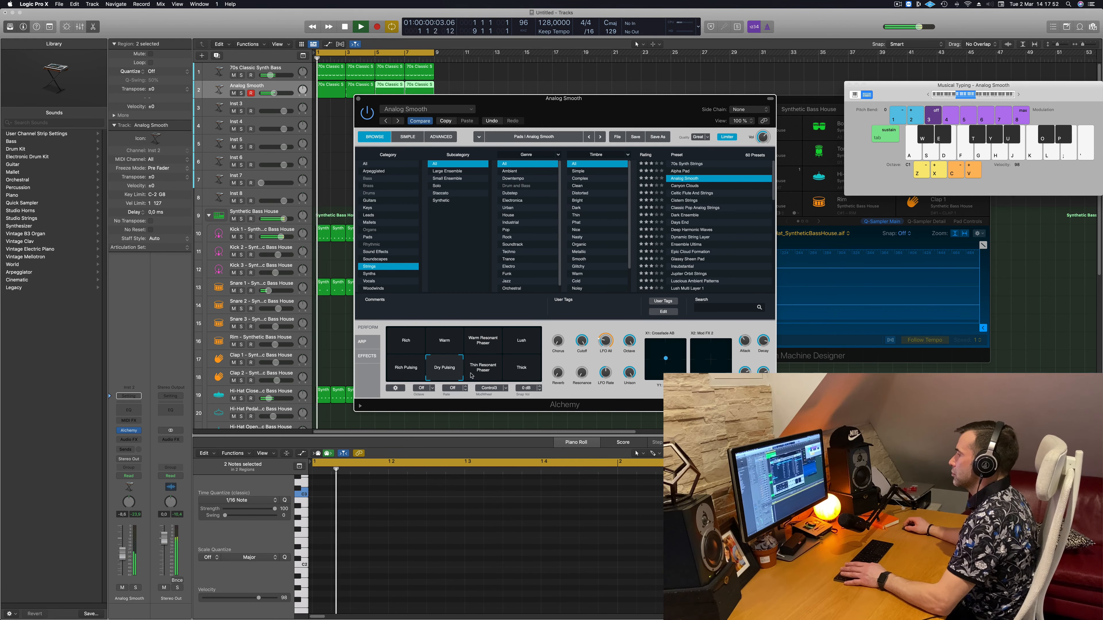
{"action": "left_click", "coordinate": [515, 370]}
{"action": "left_click_drag", "start_coordinate": [462, 100], "coordinate": [696, 95]}
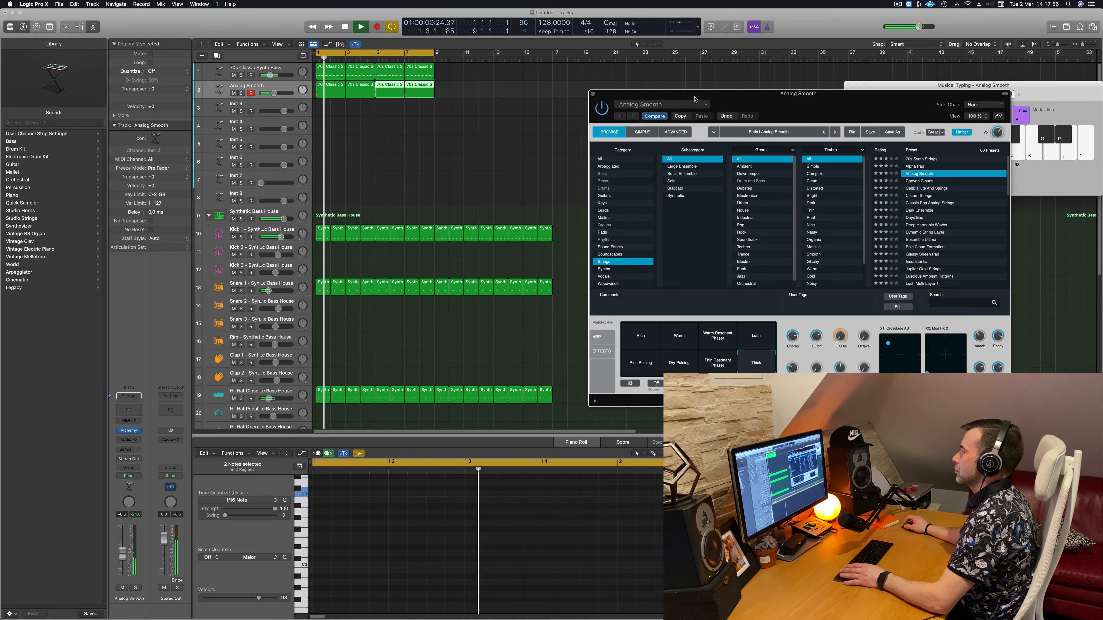
{"action": "key", "text": "space"}
Step: Duplicate the Analog Smooth track with its settings and copy its four regions onto the duplicate, starting at bar 2
{"action": "left_click", "coordinate": [491, 96]}
{"action": "left_click_drag", "start_coordinate": [392, 97], "coordinate": [346, 101]}
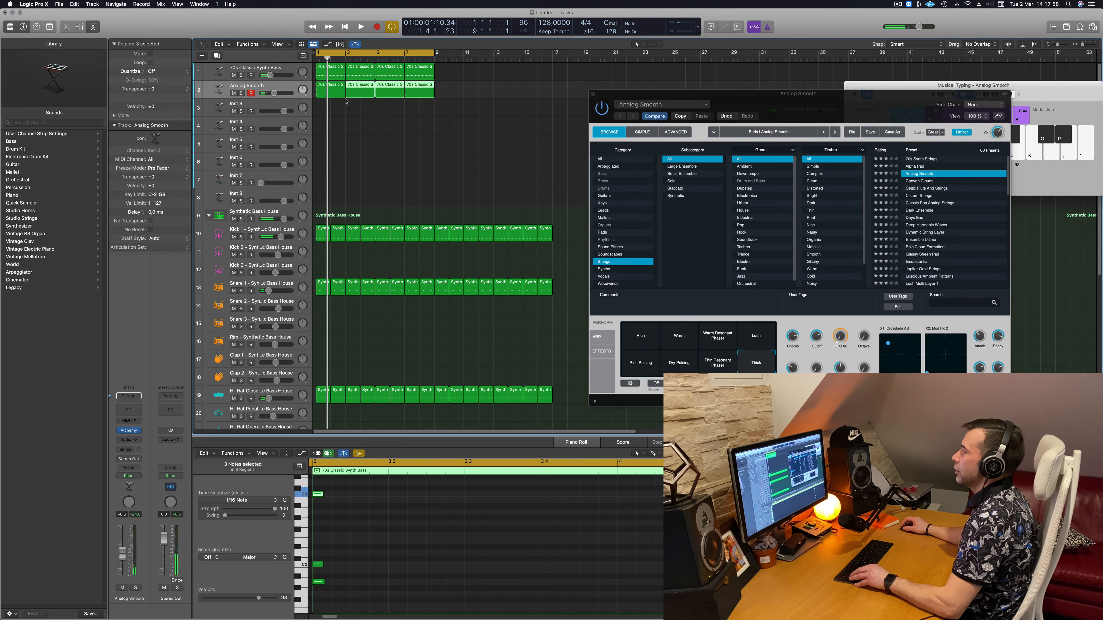
{"action": "key", "text": "super+d"}
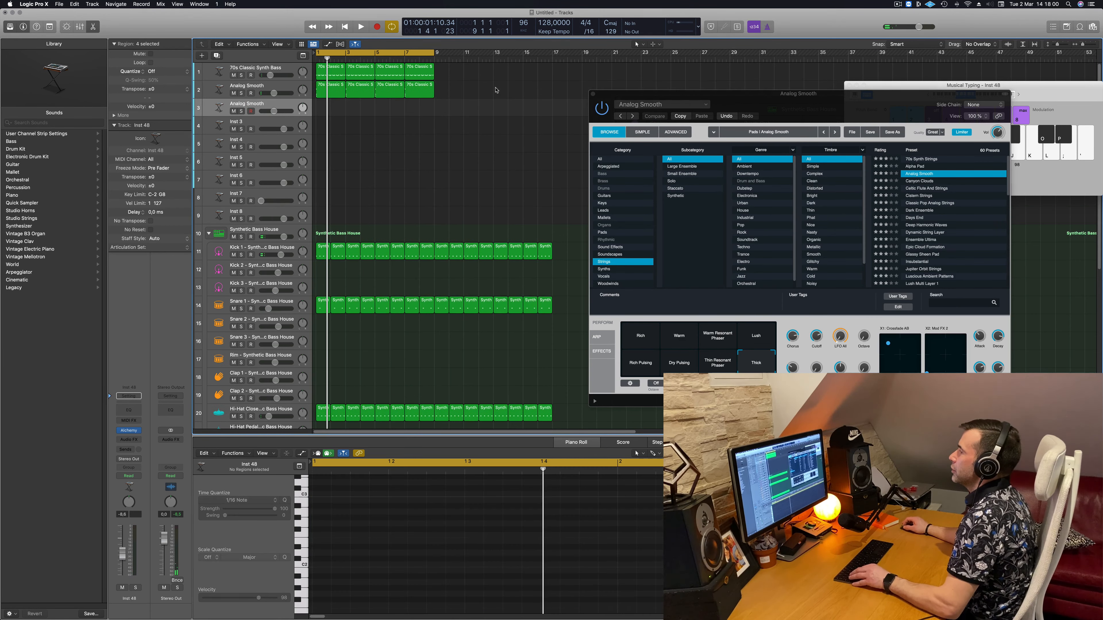
{"action": "left_click_drag", "start_coordinate": [496, 89], "coordinate": [349, 107]}
Step: Split the duplicate track's last region at bar 9 and delete the part beyond it
{"action": "left_click", "coordinate": [432, 104], "text": "super"}
{"action": "left_click", "coordinate": [433, 104]}
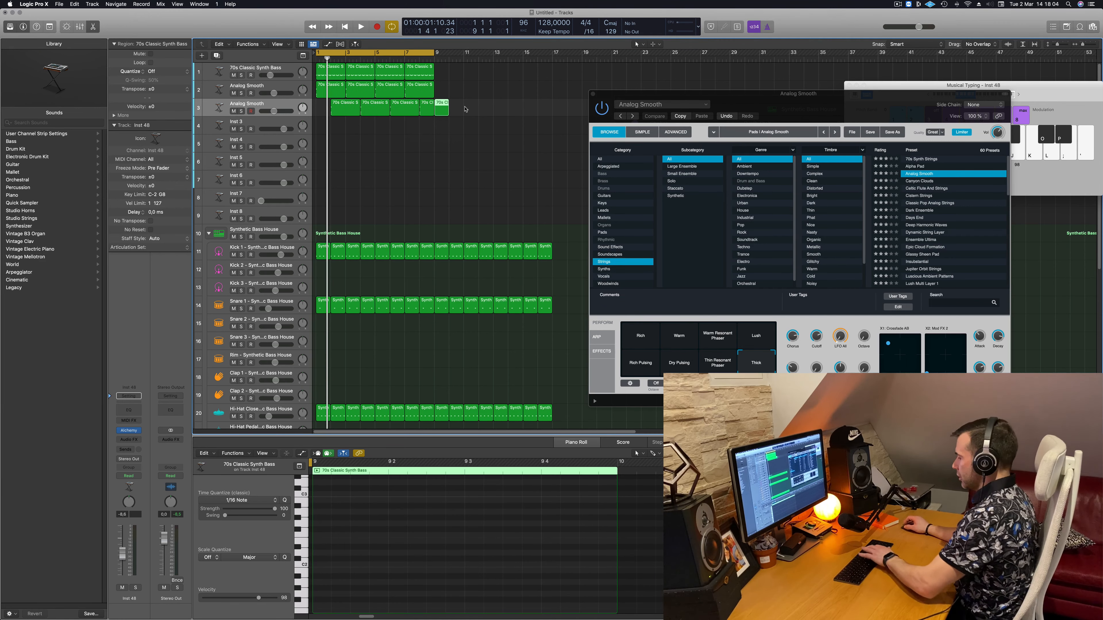
{"action": "key", "text": "Delete"}
{"action": "left_click_drag", "start_coordinate": [464, 109], "coordinate": [347, 115]}
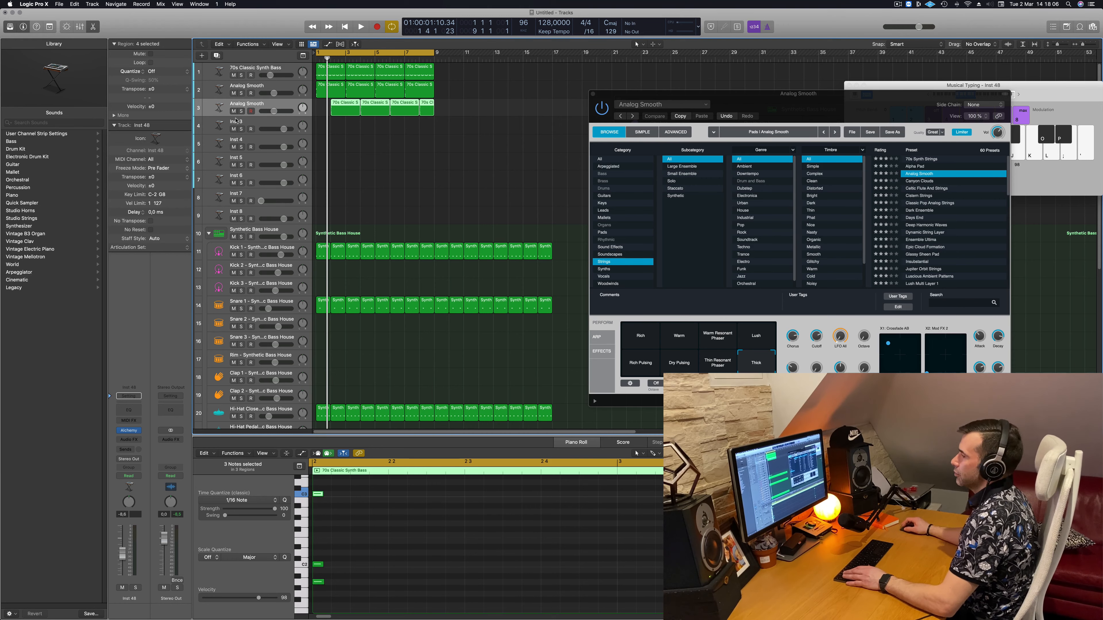
Step: Open Alchemy on the duplicated Analog Smooth track and select the Dry Pulsing snapshot
{"action": "left_click", "coordinate": [130, 432]}
{"action": "left_click_drag", "start_coordinate": [583, 104], "coordinate": [667, 102]}
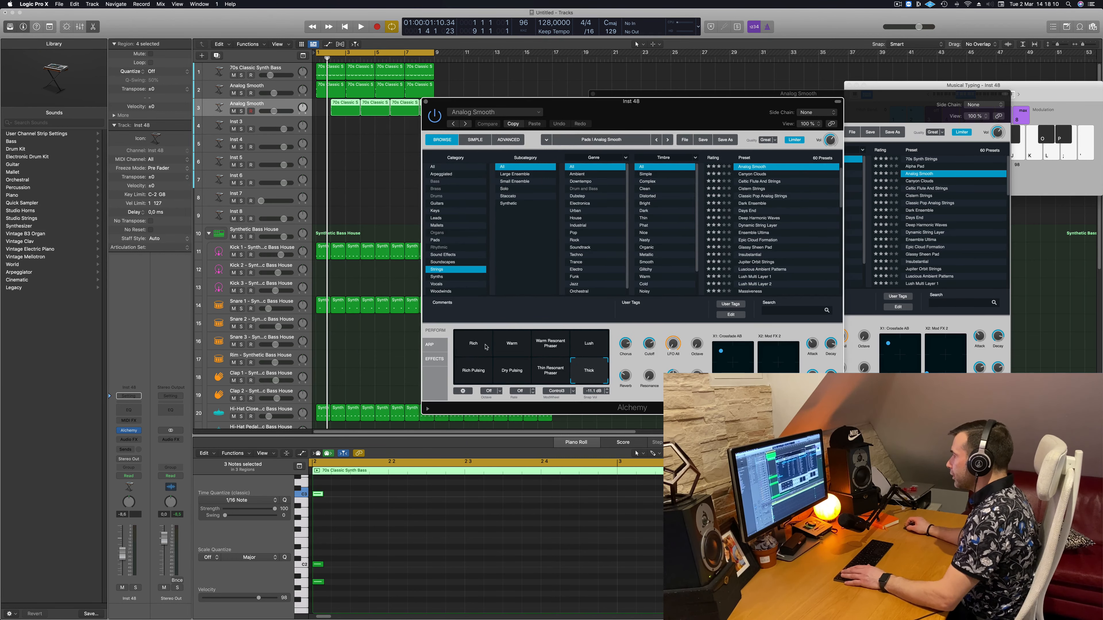
{"action": "left_click", "coordinate": [516, 381]}
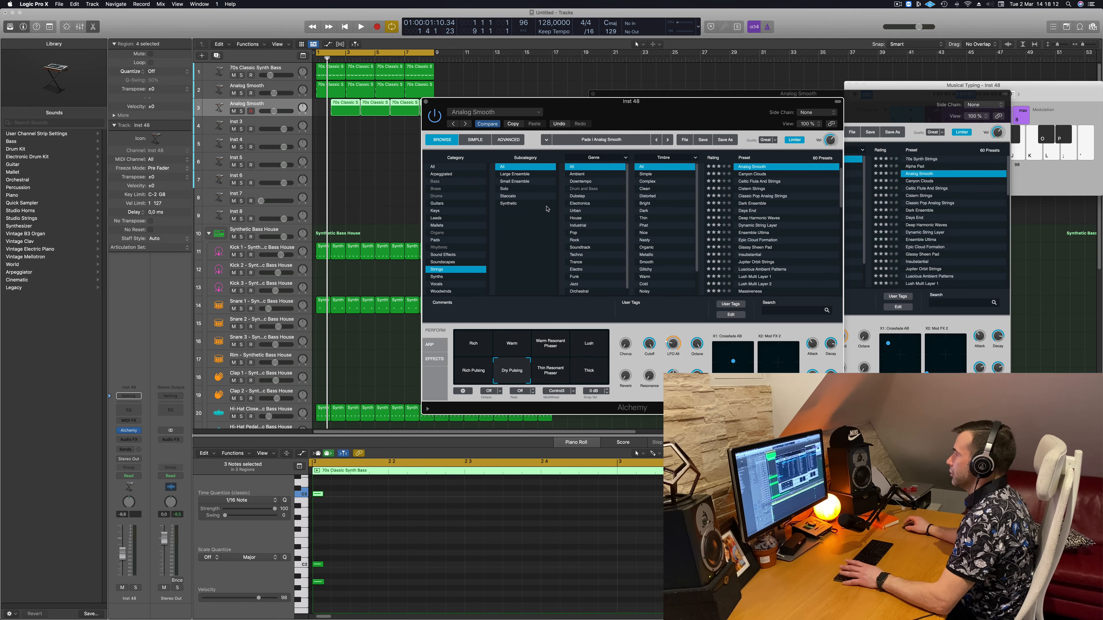
Step: Play the loop and lower the duplicated Analog Smooth track's volume to about -14 dB
{"action": "key", "text": "space"}
{"action": "left_click_drag", "start_coordinate": [659, 112], "coordinate": [730, 114]}
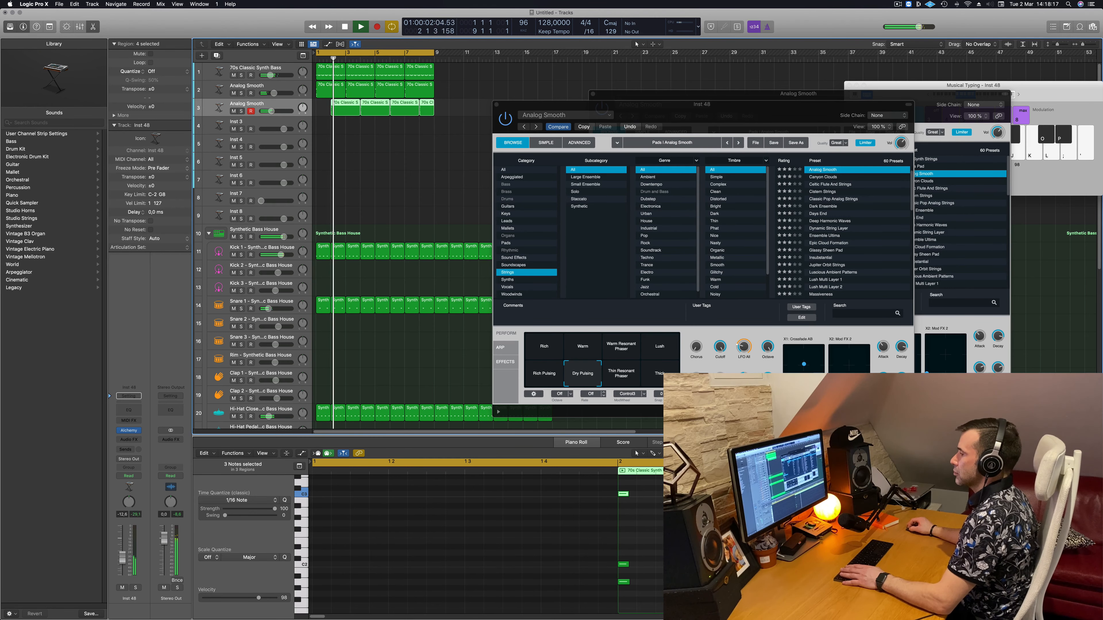
{"action": "left_click_drag", "start_coordinate": [123, 554], "coordinate": [123, 564]}
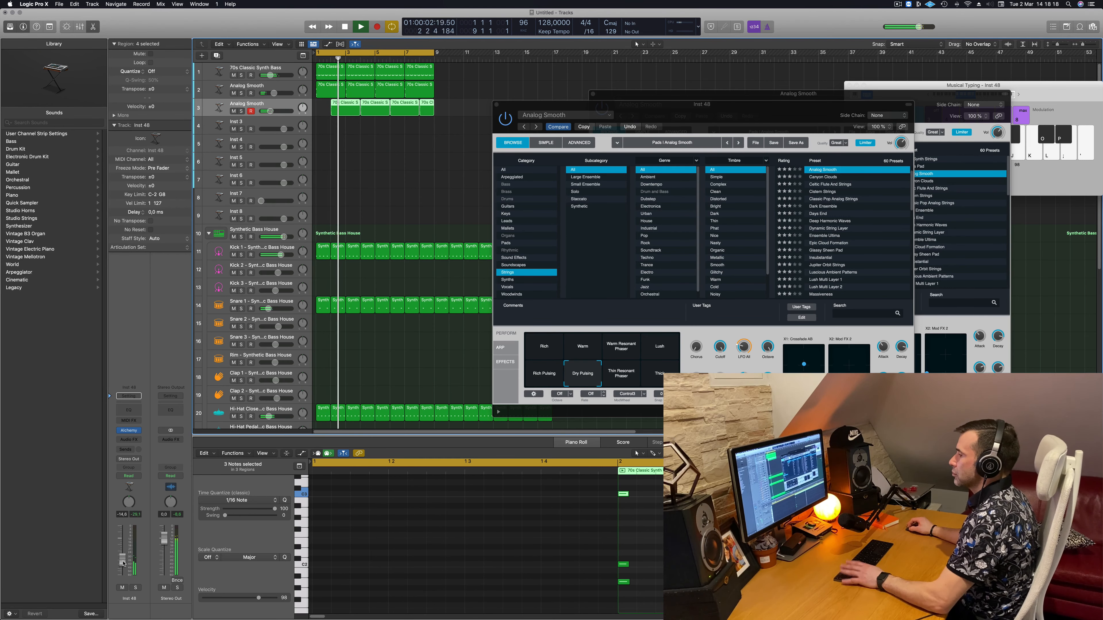
Step: Compare the Thin Resonant Phaser and Rich Pulsing snapshots during playback and return to Dry Pulsing
{"action": "left_click", "coordinate": [654, 380]}
{"action": "left_click", "coordinate": [621, 375]}
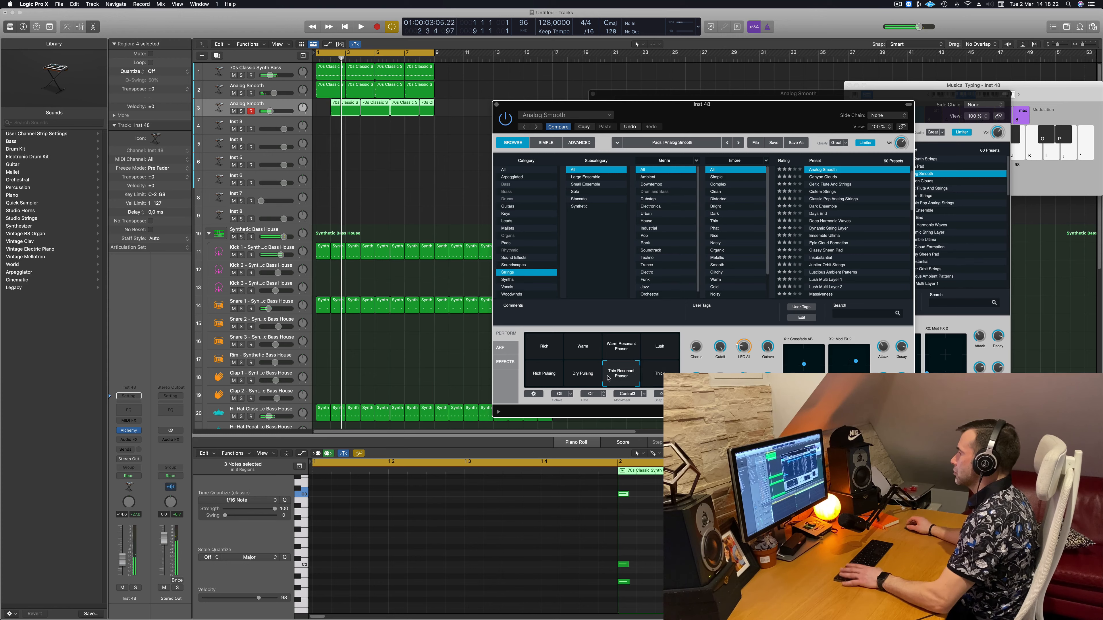
{"action": "left_click", "coordinate": [587, 376]}
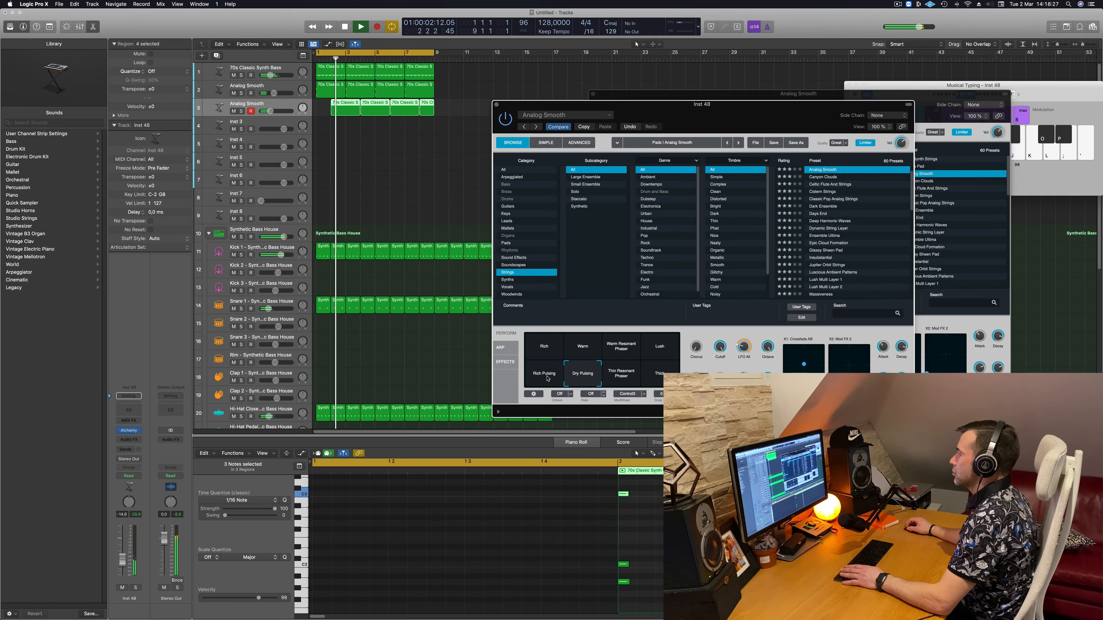
{"action": "left_click", "coordinate": [548, 379]}
{"action": "key", "text": "space"}
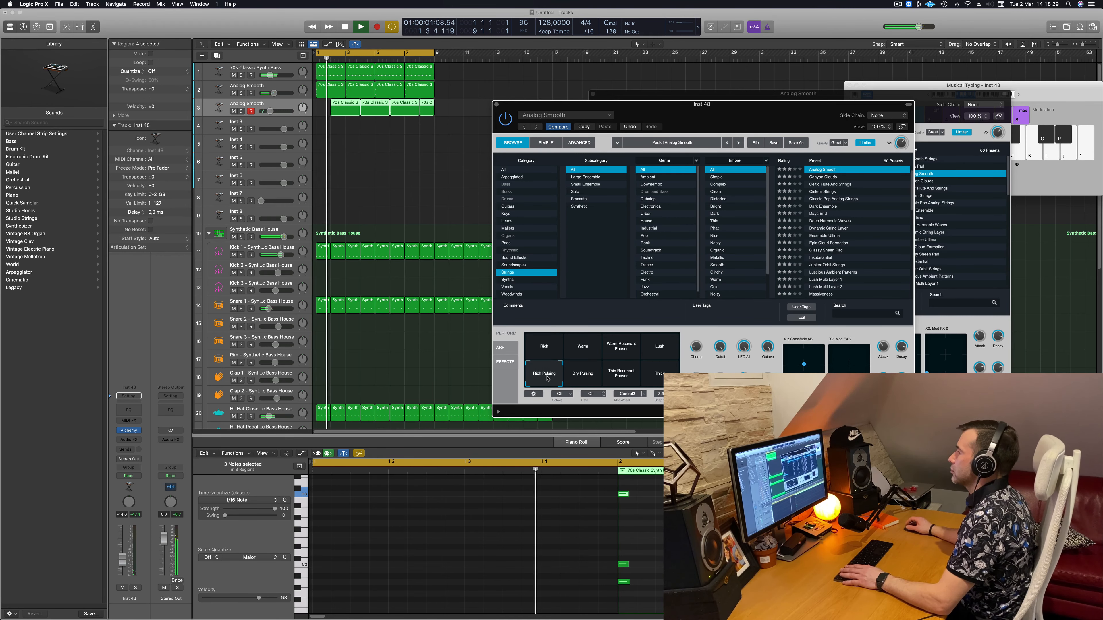
{"action": "left_click", "coordinate": [583, 376]}
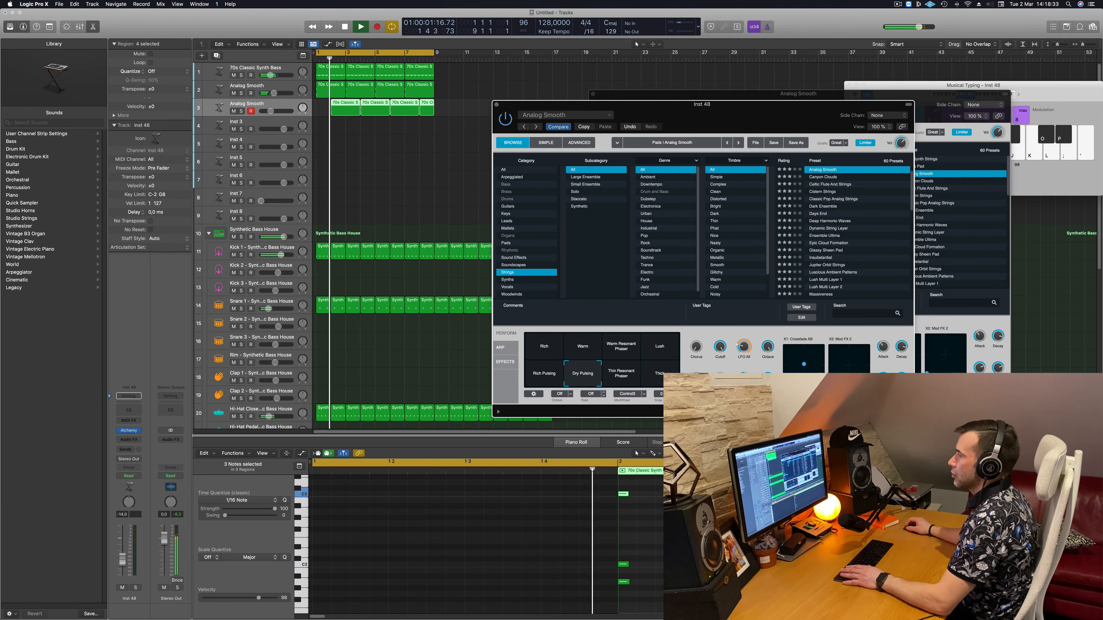
Step: Fine-tune the duplicated track's volume and close both open Alchemy windows
{"action": "left_click_drag", "start_coordinate": [122, 561], "coordinate": [122, 560]}
{"action": "left_click", "coordinate": [501, 120]}
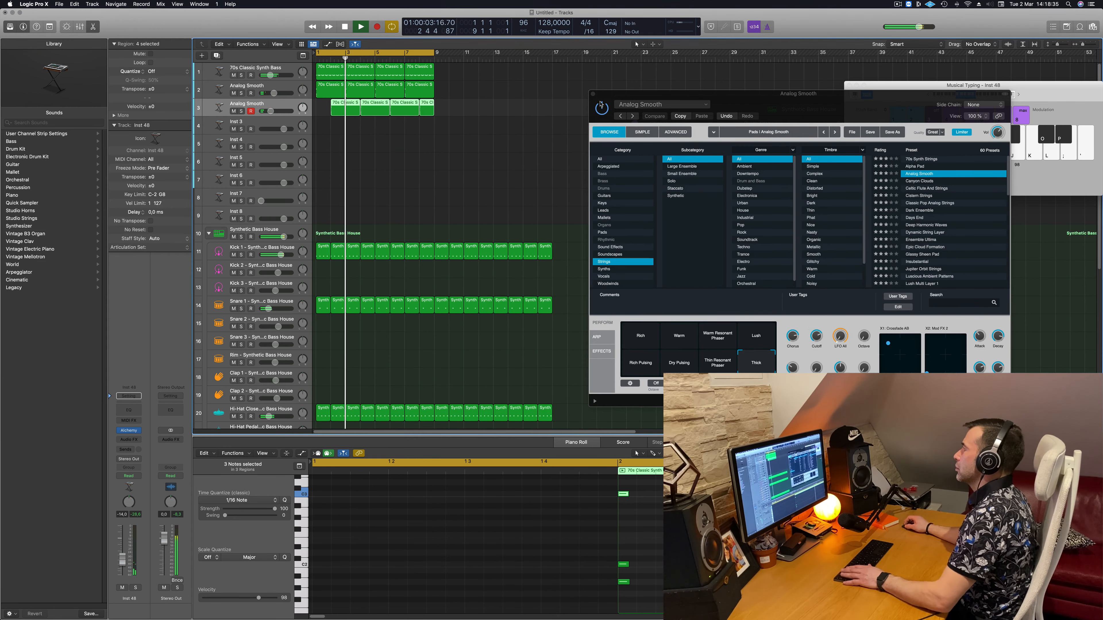
{"action": "left_click_drag", "start_coordinate": [664, 104], "coordinate": [705, 104]}
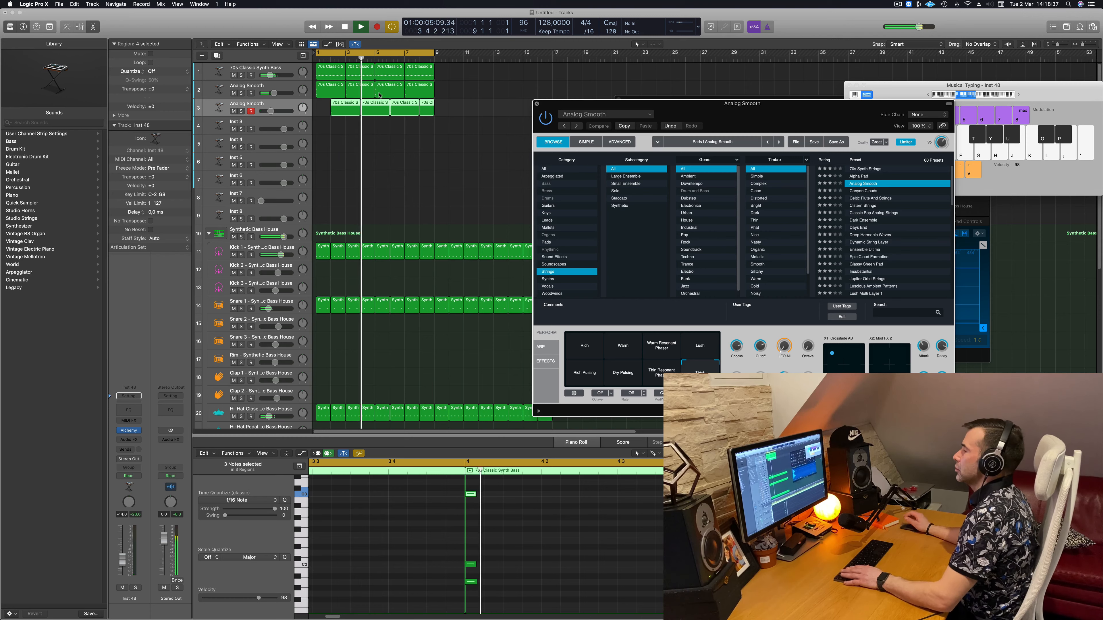
{"action": "left_click", "coordinate": [537, 104]}
Step: Copy the regions of the three synth tracks to repeat from bar 9, and extend the cycle range to bar 17
{"action": "left_click_drag", "start_coordinate": [465, 71], "coordinate": [325, 116]}
{"action": "left_click_drag", "start_coordinate": [336, 74], "coordinate": [553, 59]}
{"action": "left_click_drag", "start_coordinate": [738, 100], "coordinate": [921, 185]}
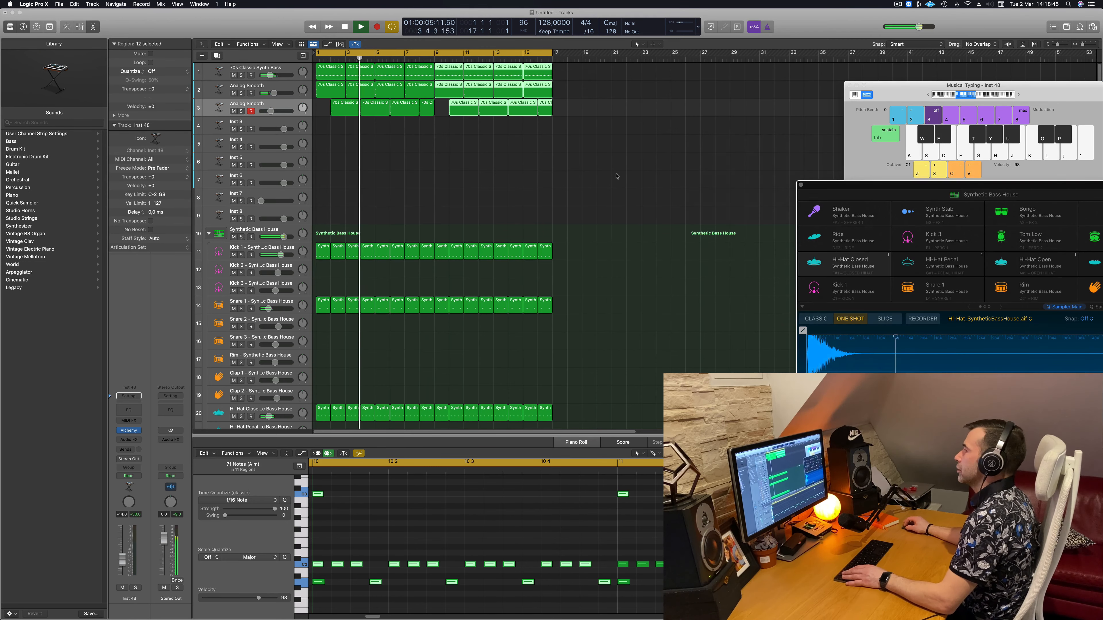
{"action": "left_click", "coordinate": [341, 152]}
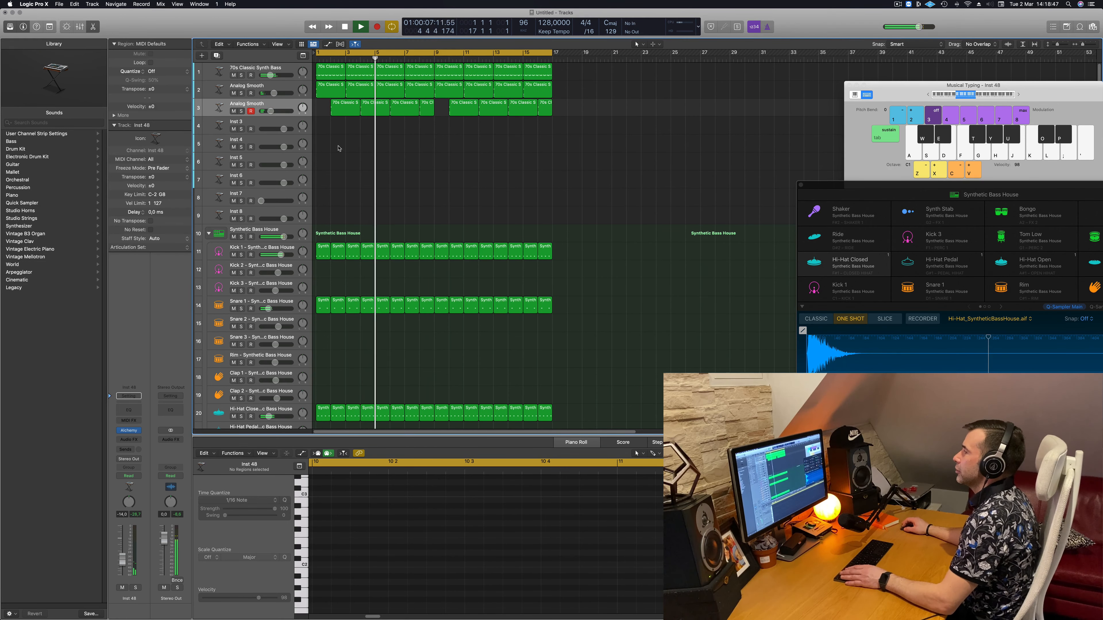
Step: Listen to the extended arrangement from the beginning, checking the 70s Classic Synth Bass track
{"action": "left_click", "coordinate": [251, 123]}
{"action": "key", "text": "Return"}
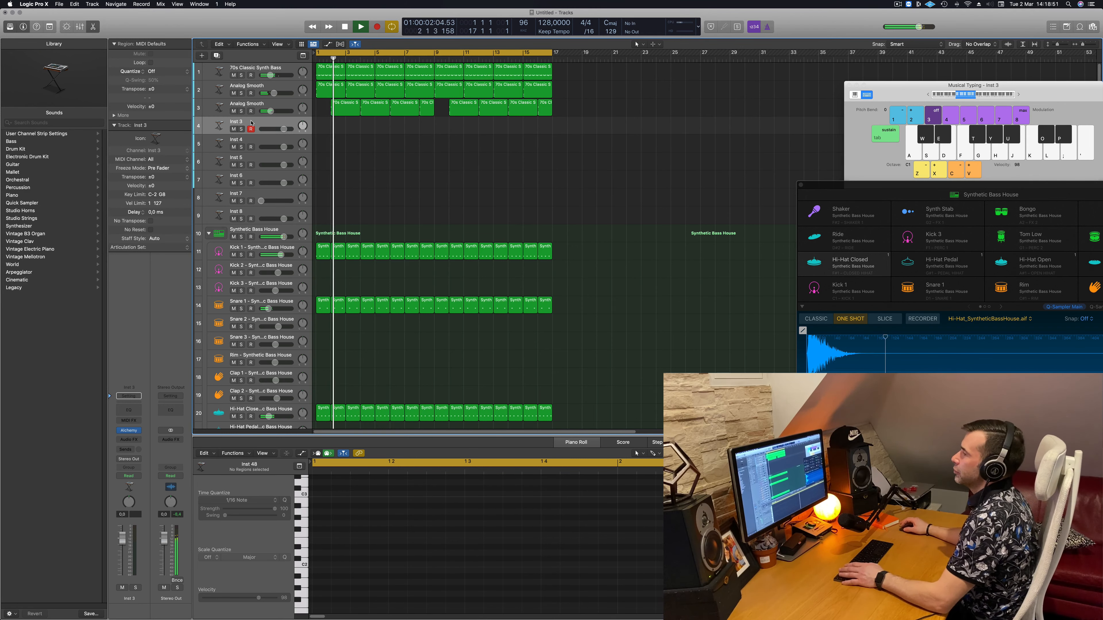
{"action": "left_click", "coordinate": [287, 72]}
{"action": "key", "text": "Return"}
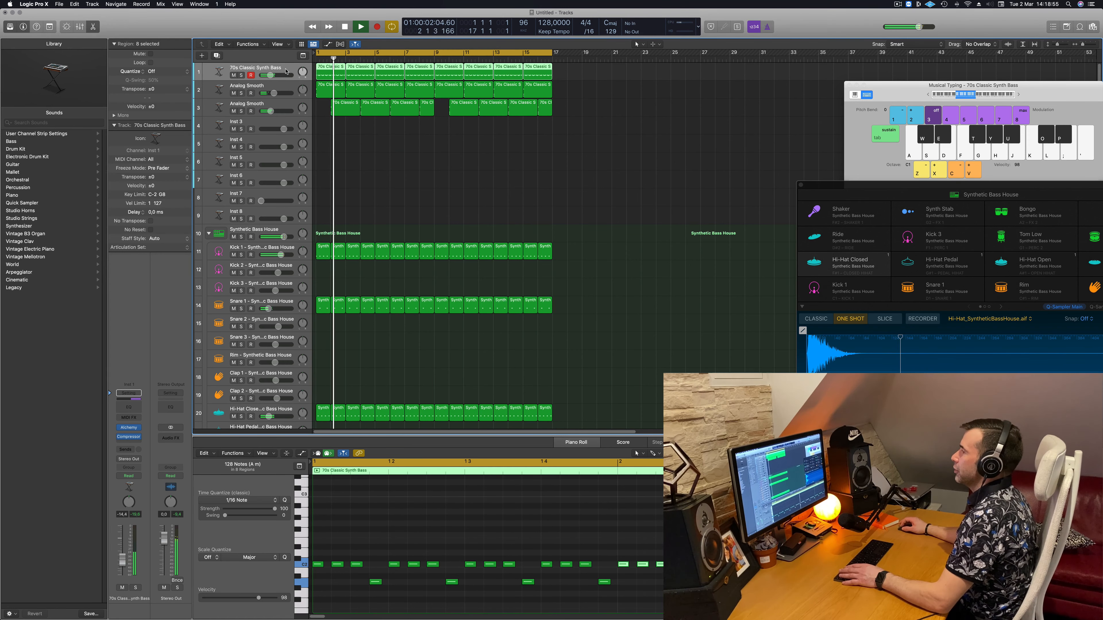
{"action": "key", "text": "space"}
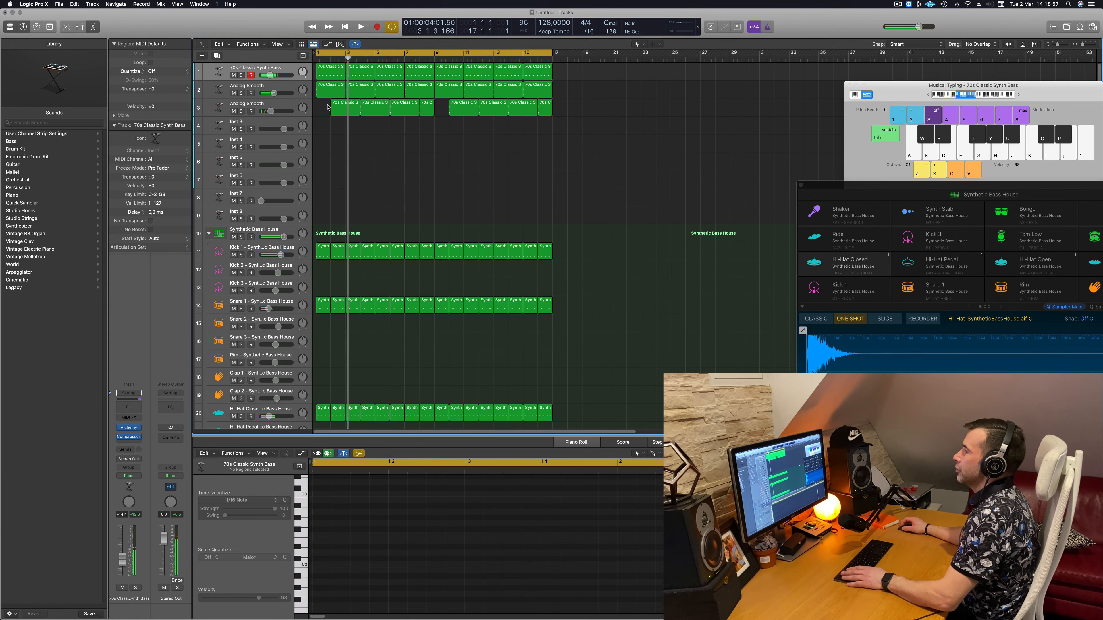
Step: Copy the first 70s Classic Synth Bass region onto the Inst 3 track at bar 1 and stop playback
{"action": "left_click_drag", "start_coordinate": [333, 77], "coordinate": [333, 131]}
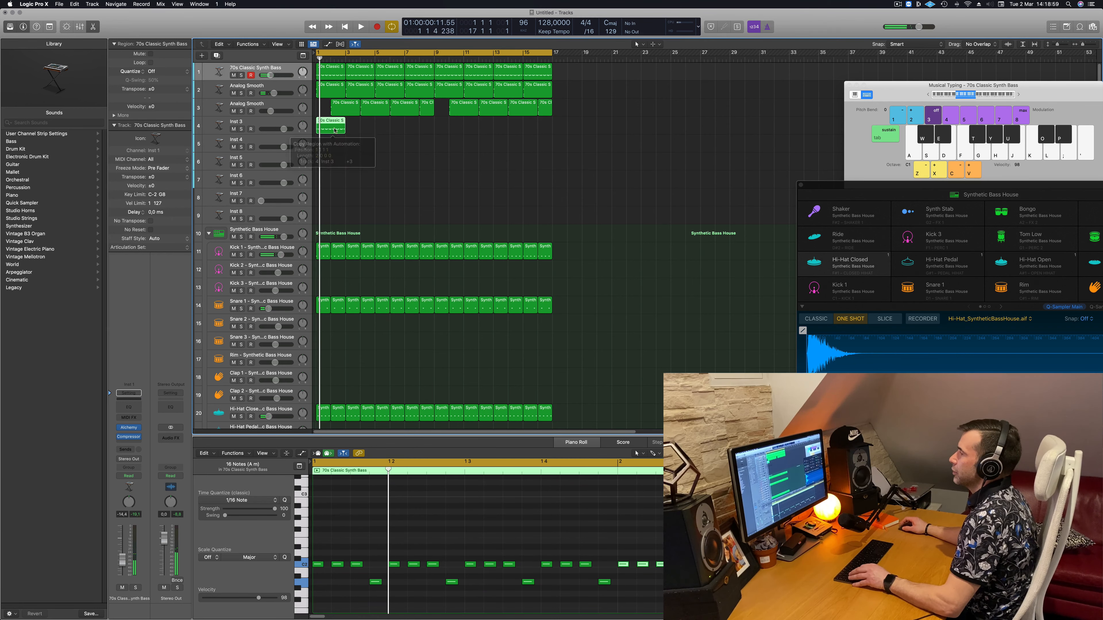
{"action": "key", "text": "space"}
{"action": "scroll", "coordinate": [350, 530], "scroll_direction": "down", "scroll_amount": 5}
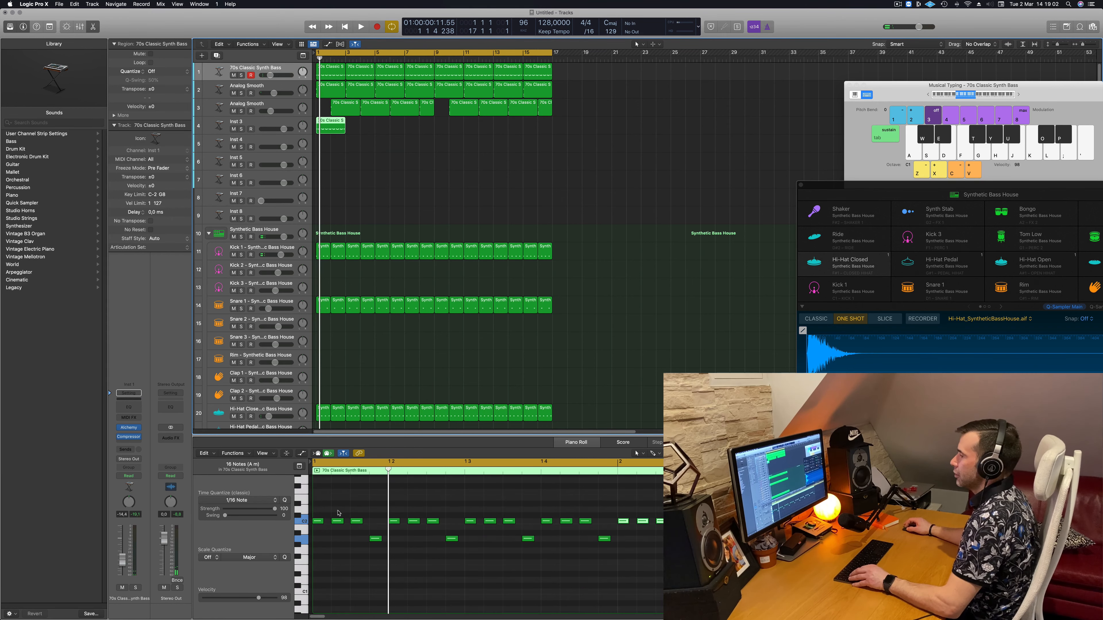
Step: Select the Inst 3 track and lower its volume to about -12.4 dB
{"action": "left_click_drag", "start_coordinate": [337, 511], "coordinate": [353, 528]}
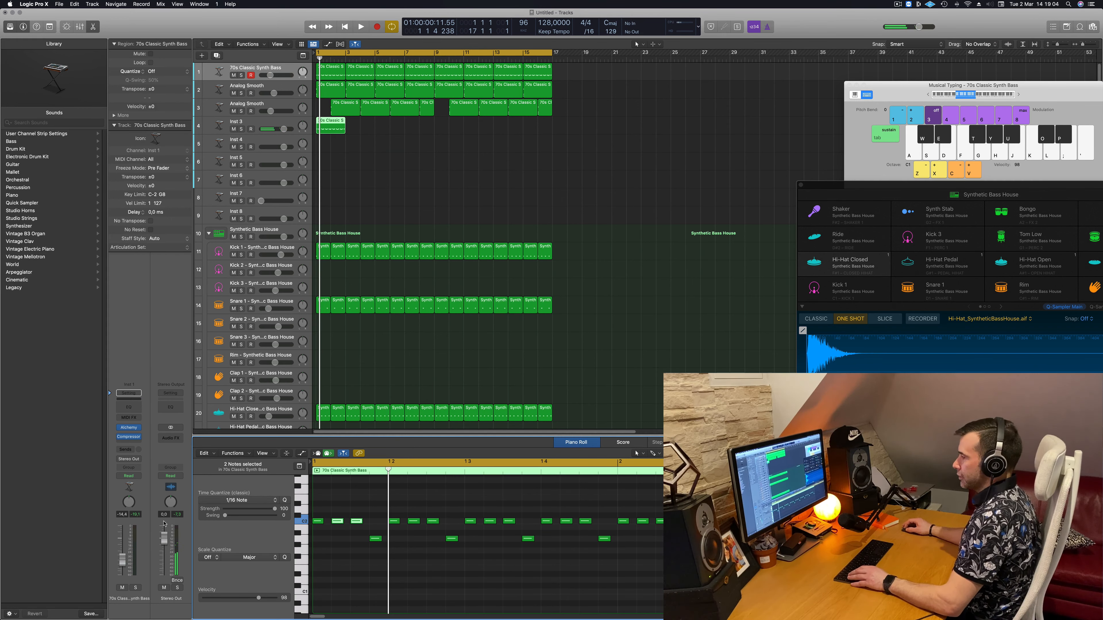
{"action": "left_click", "coordinate": [287, 122]}
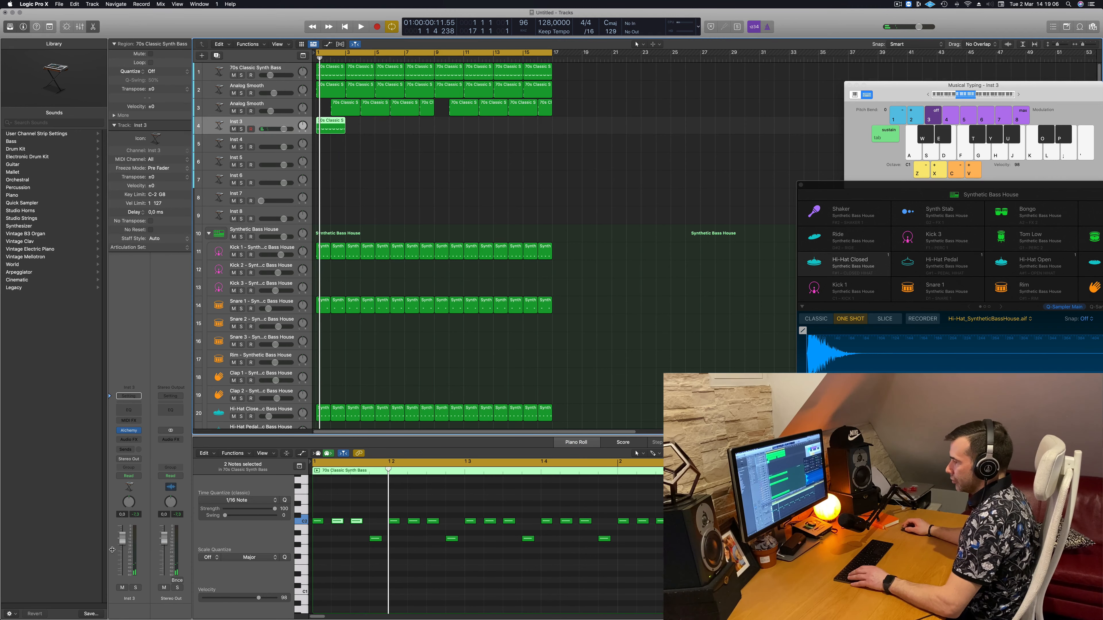
{"action": "scroll", "coordinate": [327, 537], "scroll_direction": "left", "scroll_amount": 1}
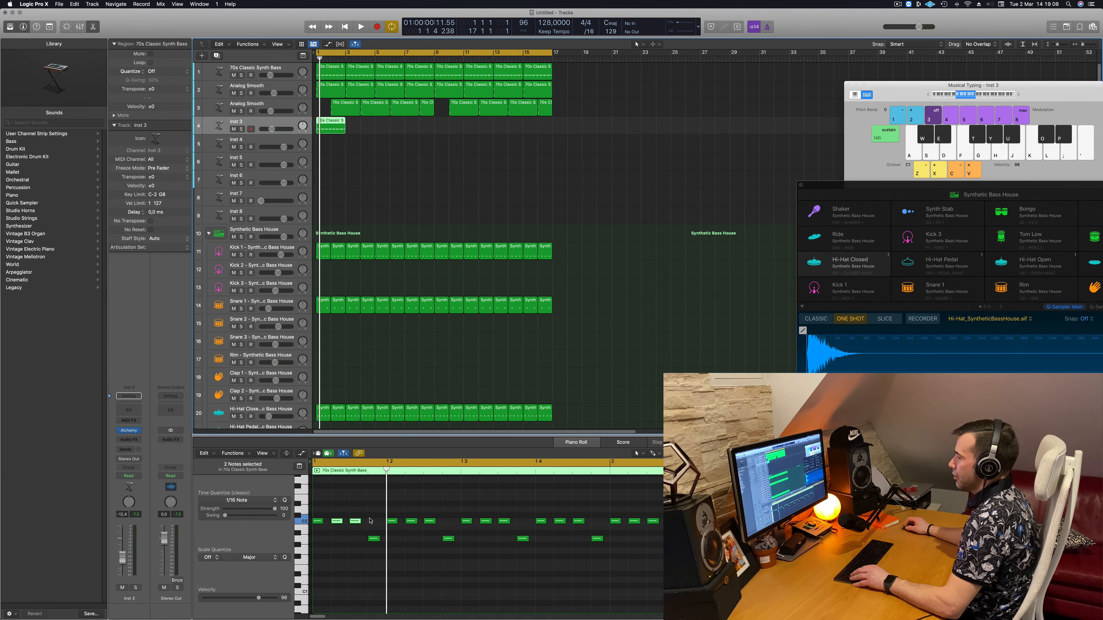
Step: Reduce the notes in the Inst 3 region to a single three-note chord at the start of bar 1
{"action": "scroll", "coordinate": [370, 539], "scroll_direction": "up", "scroll_amount": 2}
{"action": "left_click_drag", "start_coordinate": [372, 555], "coordinate": [762, 586]}
{"action": "scroll", "coordinate": [343, 550], "scroll_direction": "up", "scroll_amount": 4}
{"action": "scroll", "coordinate": [355, 539], "scroll_direction": "left", "scroll_amount": 3}
{"action": "key", "text": "Delete"}
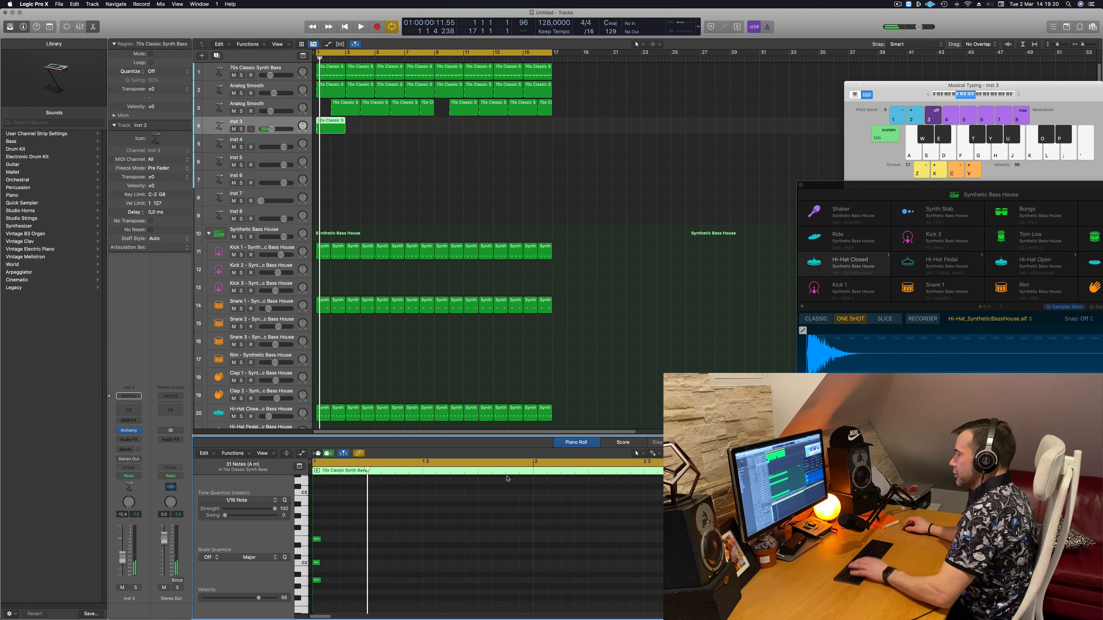
Step: Repeat the three-note chord on every sixteenth note to fill the first beat with four chords
{"action": "scroll", "coordinate": [367, 529], "scroll_direction": "up", "scroll_amount": 3}
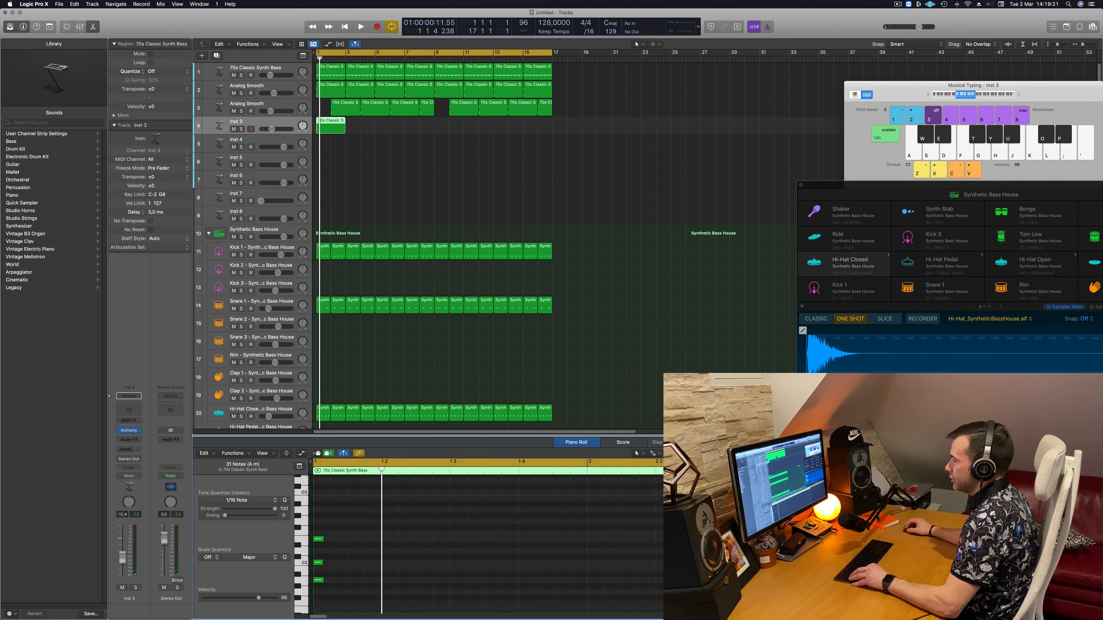
{"action": "scroll", "coordinate": [358, 534], "scroll_direction": "left", "scroll_amount": 2}
{"action": "left_click_drag", "start_coordinate": [357, 527], "coordinate": [347, 579]}
{"action": "left_click_drag", "start_coordinate": [410, 515], "coordinate": [370, 580]}
{"action": "scroll", "coordinate": [413, 543], "scroll_direction": "down", "scroll_amount": 3}
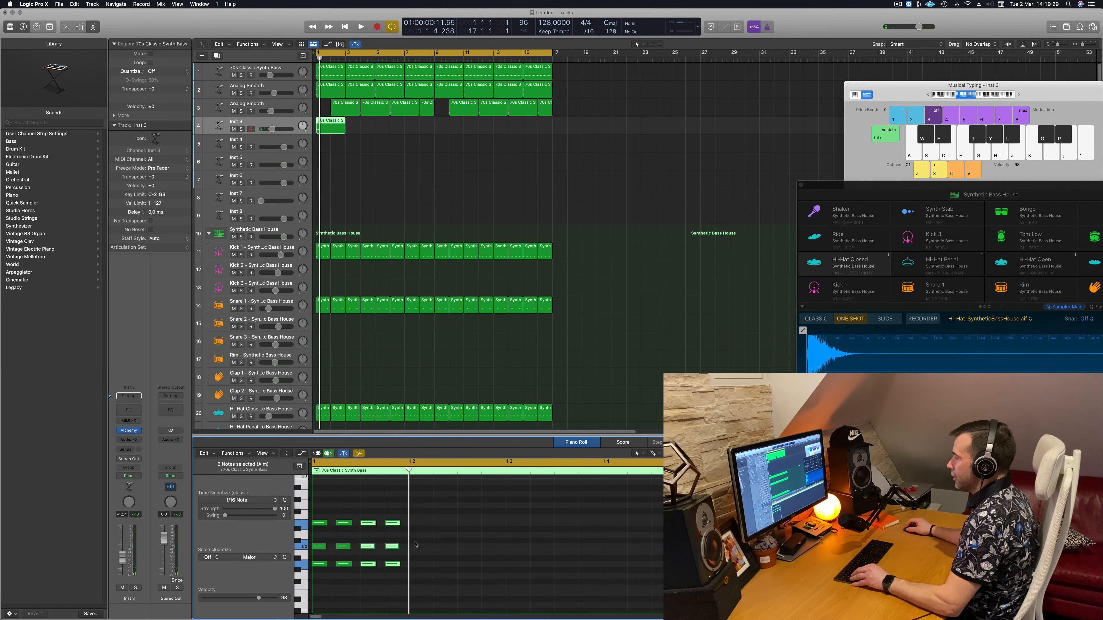
Step: Copy all four chords to the second beat of bar 1 in the Inst 3 region and play them briefly
{"action": "key", "text": "super+a"}
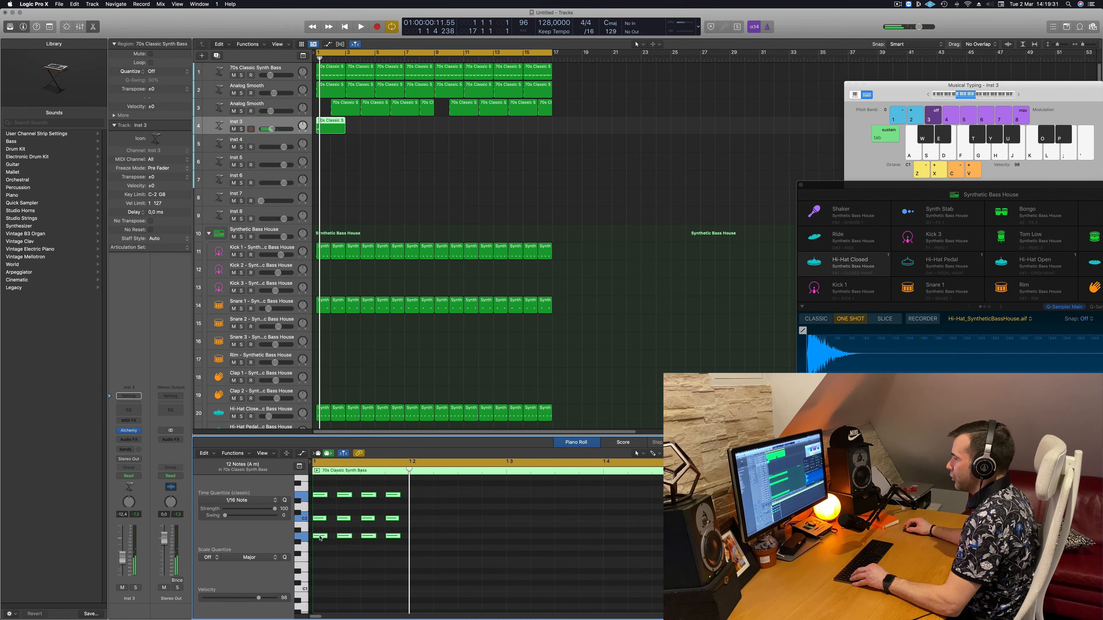
{"action": "left_click_drag", "start_coordinate": [321, 538], "coordinate": [421, 536]}
{"action": "key", "text": "super+Right"}
{"action": "key", "text": "super+Right"}
{"action": "key", "text": "super+Right"}
{"action": "key", "text": "super+Right"}
{"action": "scroll", "coordinate": [420, 533], "scroll_direction": "down", "scroll_amount": 2}
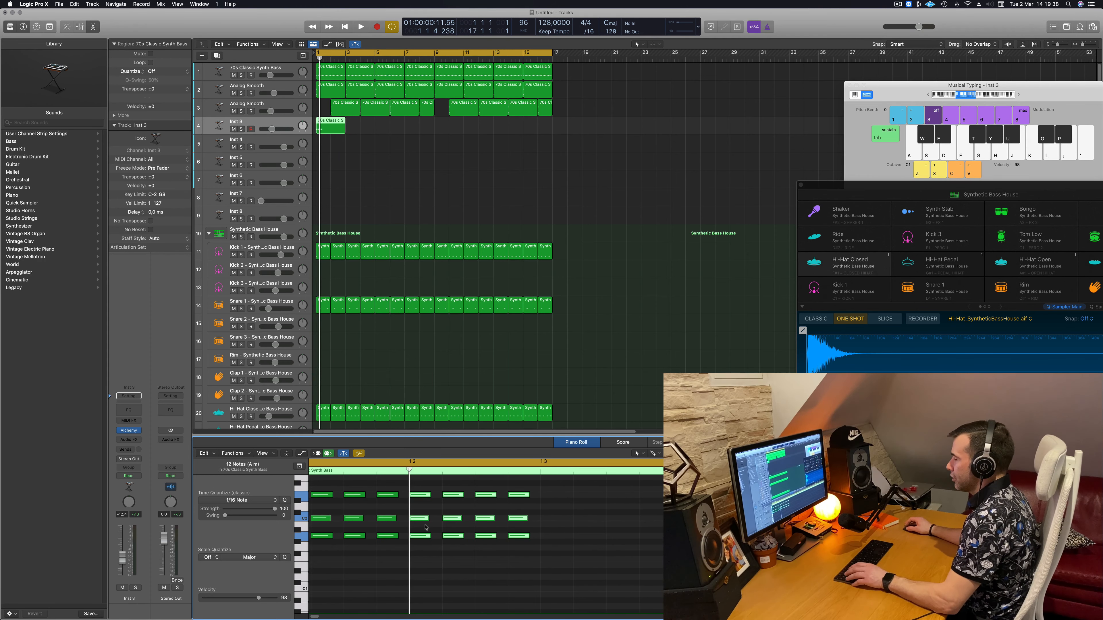
{"action": "key", "text": "space"}
{"action": "key", "text": "space"}
Step: Copy the eight chords to beats 3 and 4, and duplicate the full bar of chords into bar 2
{"action": "scroll", "coordinate": [549, 517], "scroll_direction": "down", "scroll_amount": 3}
{"action": "left_click_drag", "start_coordinate": [451, 488], "coordinate": [323, 570]}
{"action": "left_click_drag", "start_coordinate": [437, 492], "coordinate": [310, 549]}
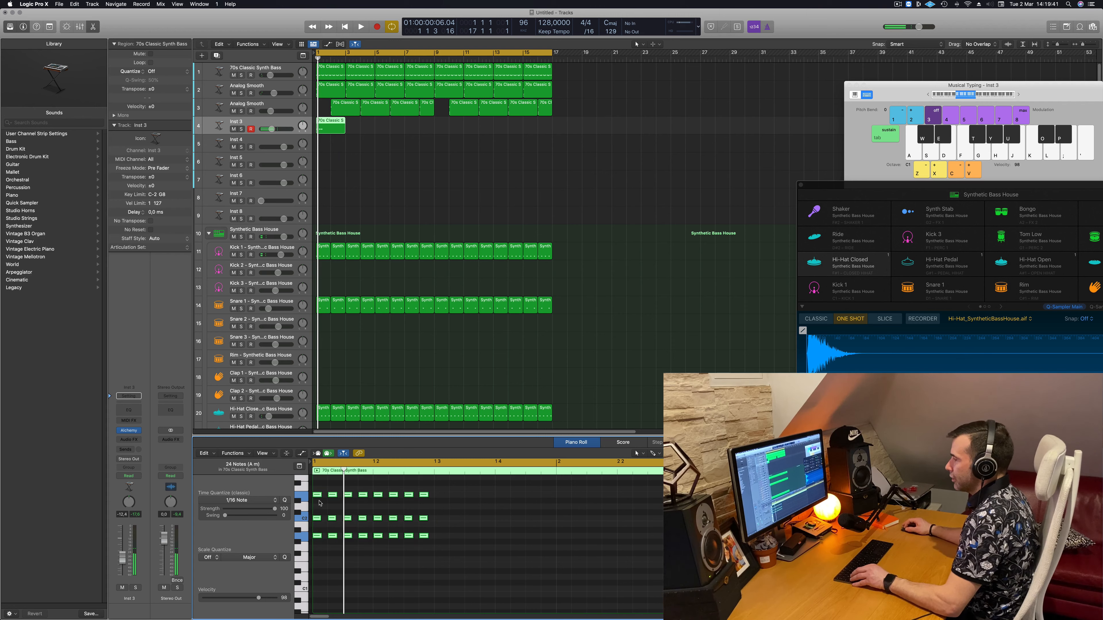
{"action": "left_click_drag", "start_coordinate": [317, 497], "coordinate": [438, 499]}
{"action": "left_click", "coordinate": [326, 543]}
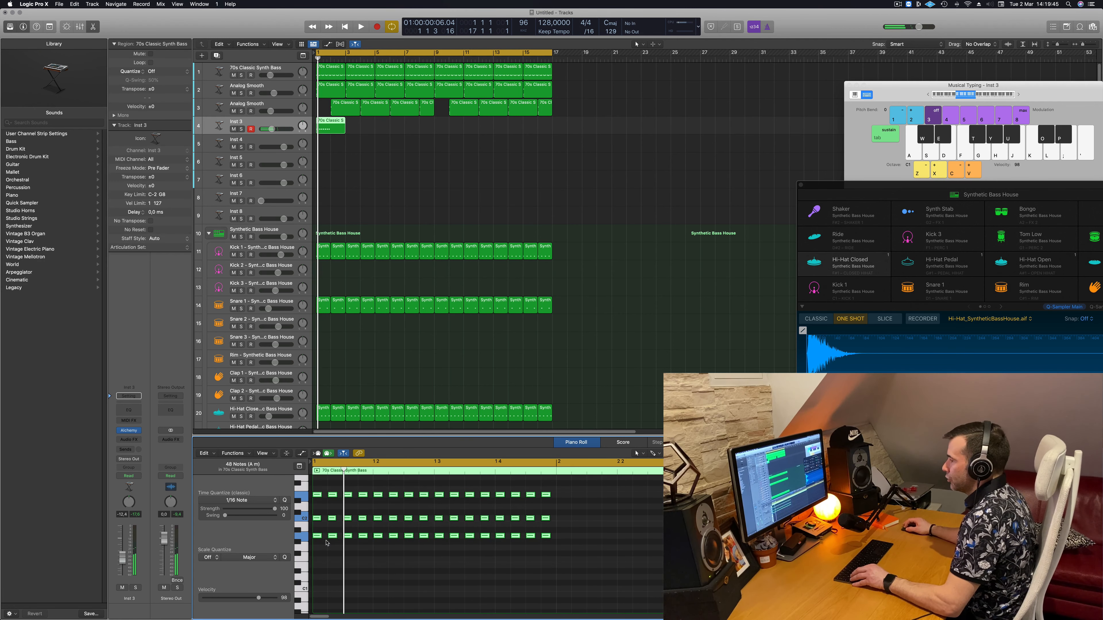
{"action": "left_click_drag", "start_coordinate": [320, 536], "coordinate": [564, 539]}
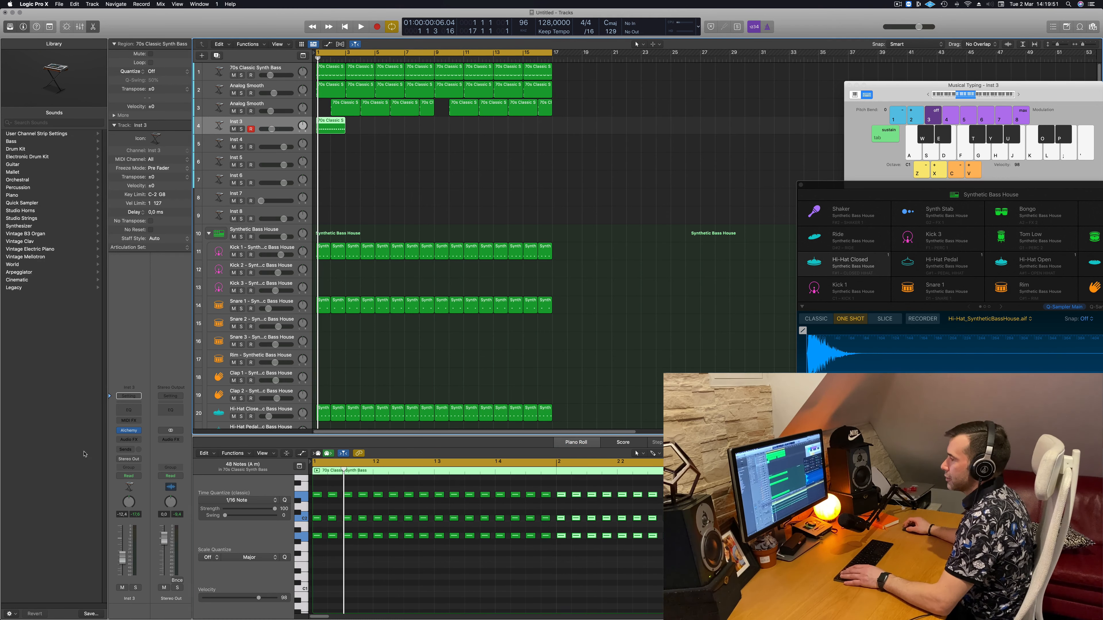
Step: Open the Alchemy synth on the Inst 3 track, filter its presets to Rhythmic, load Buss Bar and play the arrangement
{"action": "left_click", "coordinate": [130, 431]}
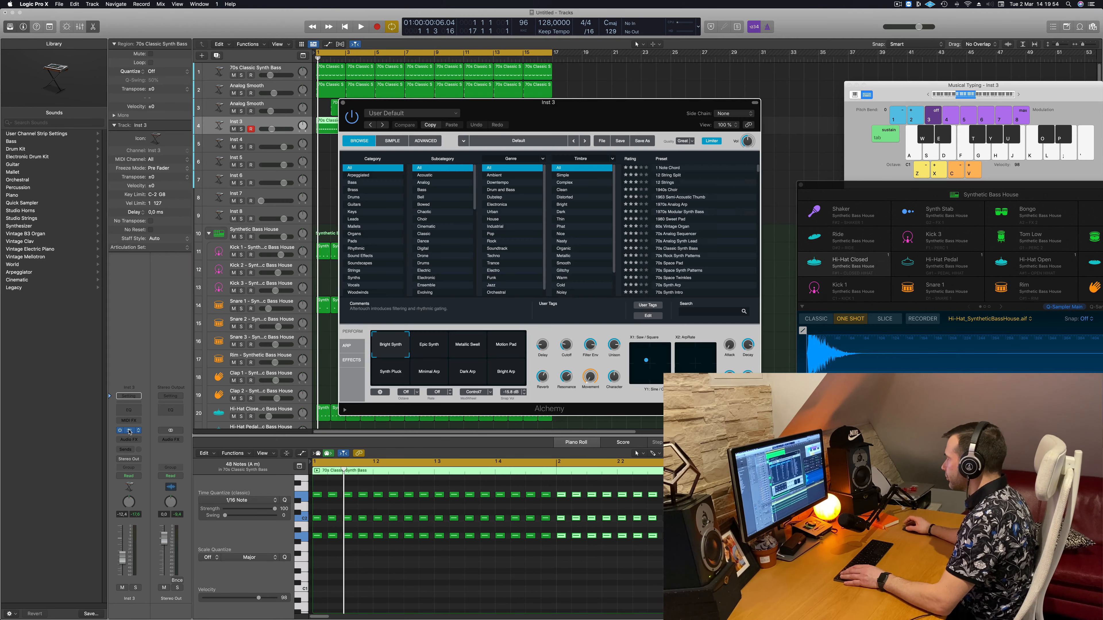
{"action": "left_click_drag", "start_coordinate": [635, 112], "coordinate": [651, 114]}
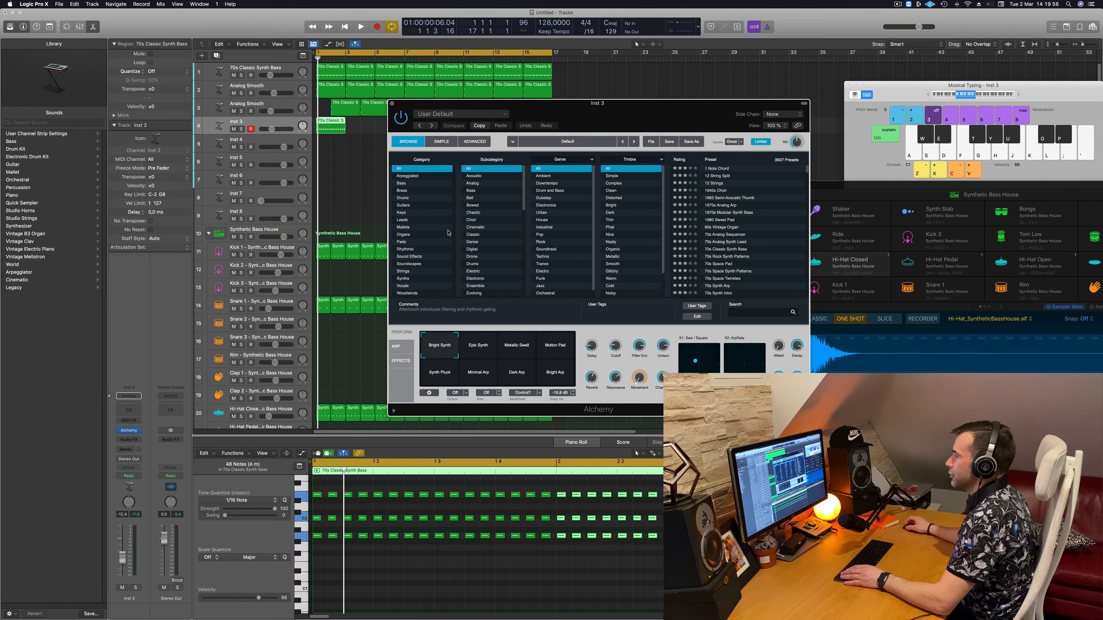
{"action": "left_click", "coordinate": [406, 249]}
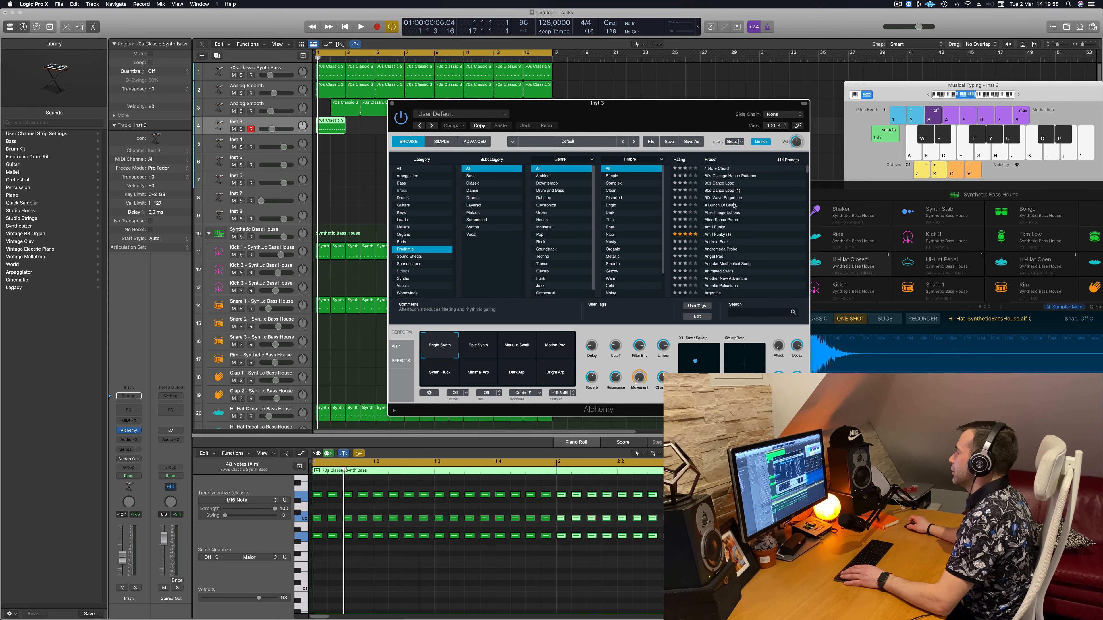
{"action": "scroll", "coordinate": [734, 206], "scroll_direction": "down", "scroll_amount": 5}
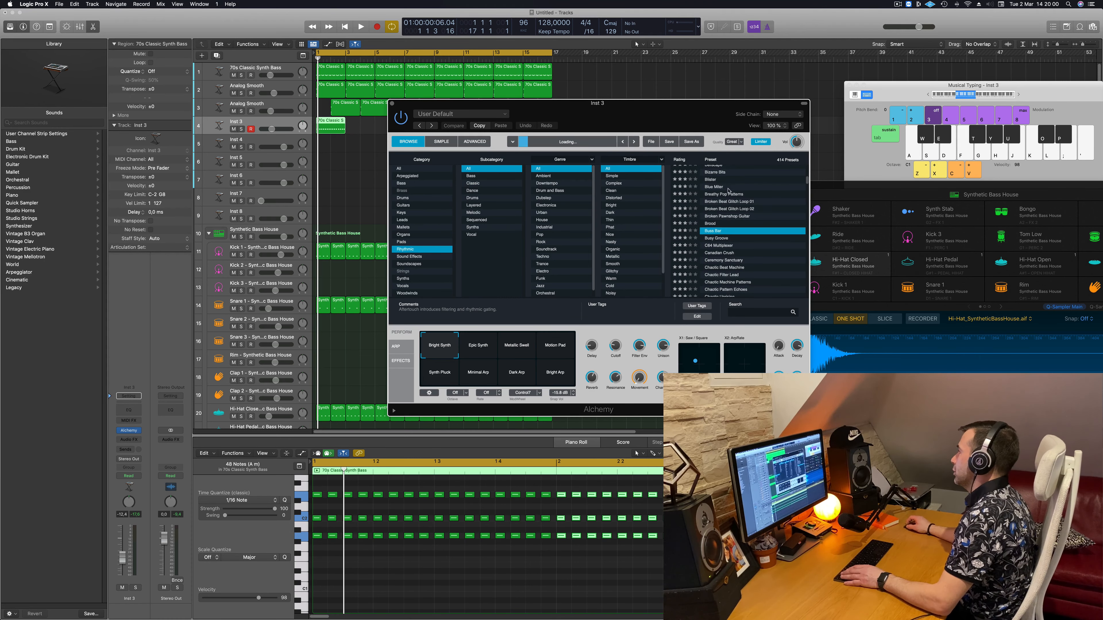
{"action": "left_click", "coordinate": [272, 130]}
{"action": "key", "text": "space"}
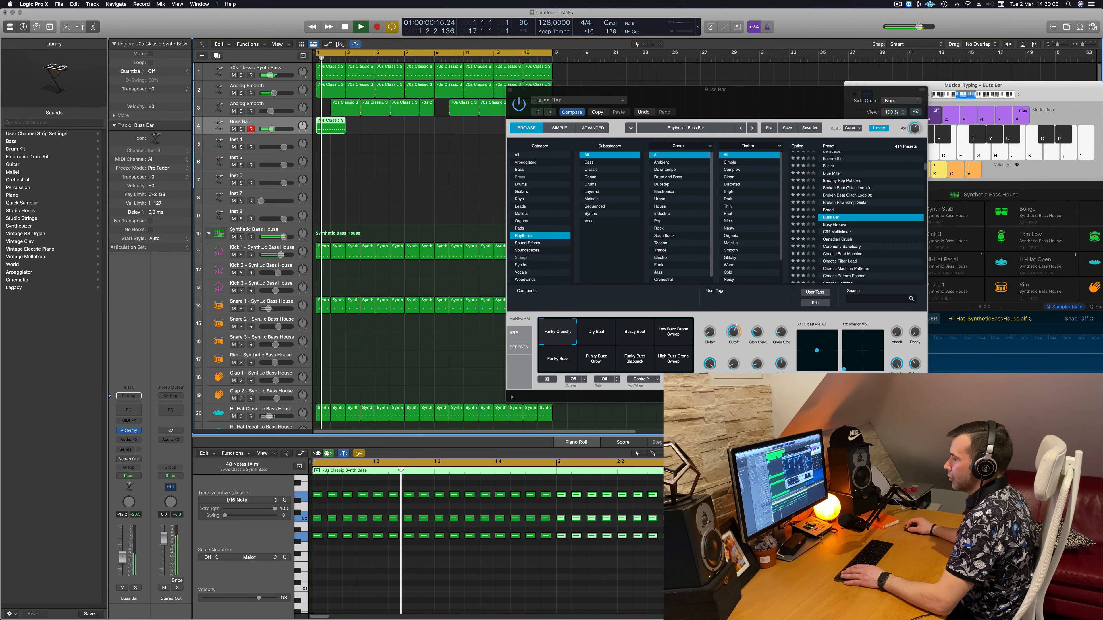
Step: Adjust the Buss Bar track's volume slightly, switch the preset to its Dry Beat variation and replay it
{"action": "left_click_drag", "start_coordinate": [123, 561], "coordinate": [124, 560]}
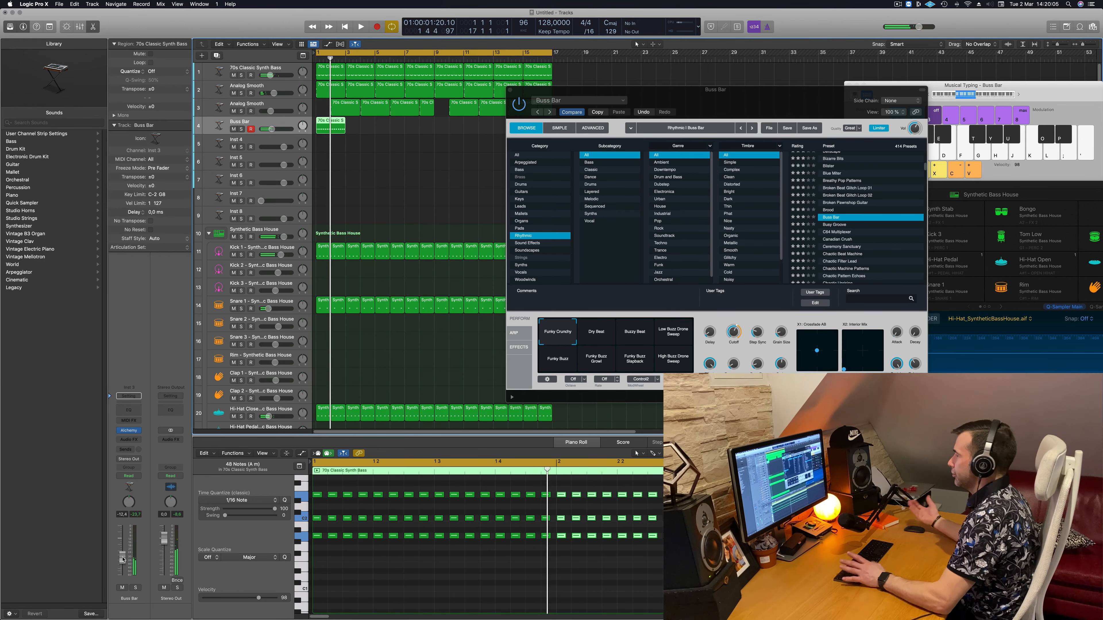
{"action": "key", "text": "space"}
{"action": "left_click", "coordinate": [129, 430]}
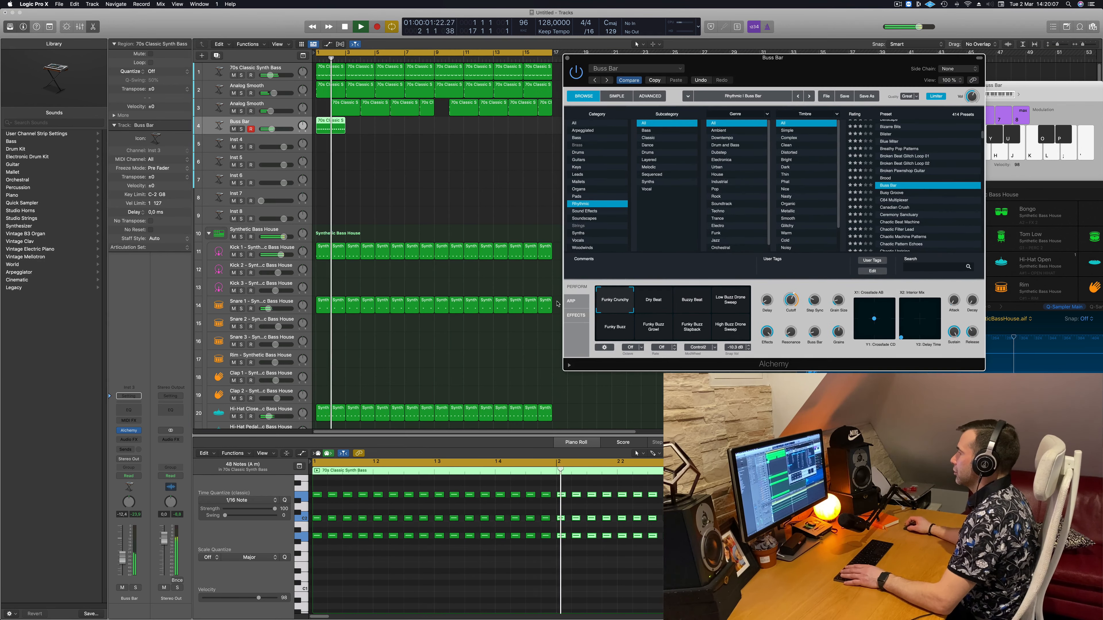
{"action": "key", "text": "space"}
{"action": "left_click", "coordinate": [653, 300]}
{"action": "key", "text": "space"}
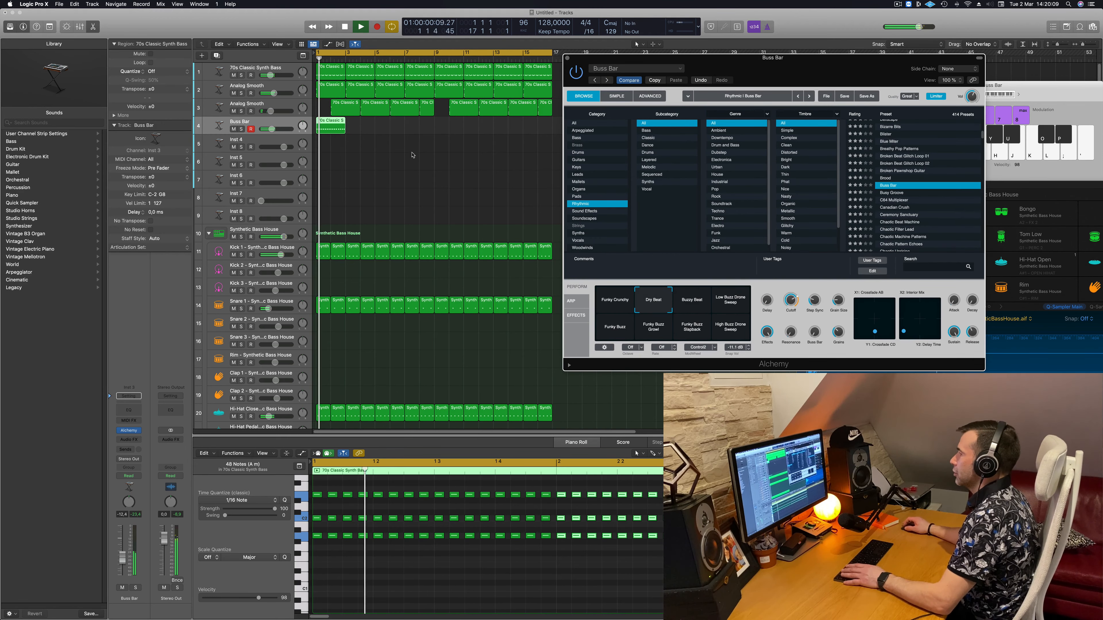
Step: Duplicate the two-bar chord region along the Buss Bar track to fill bars 1 through 16, and replay from the start
{"action": "left_click_drag", "start_coordinate": [329, 126], "coordinate": [360, 127]}
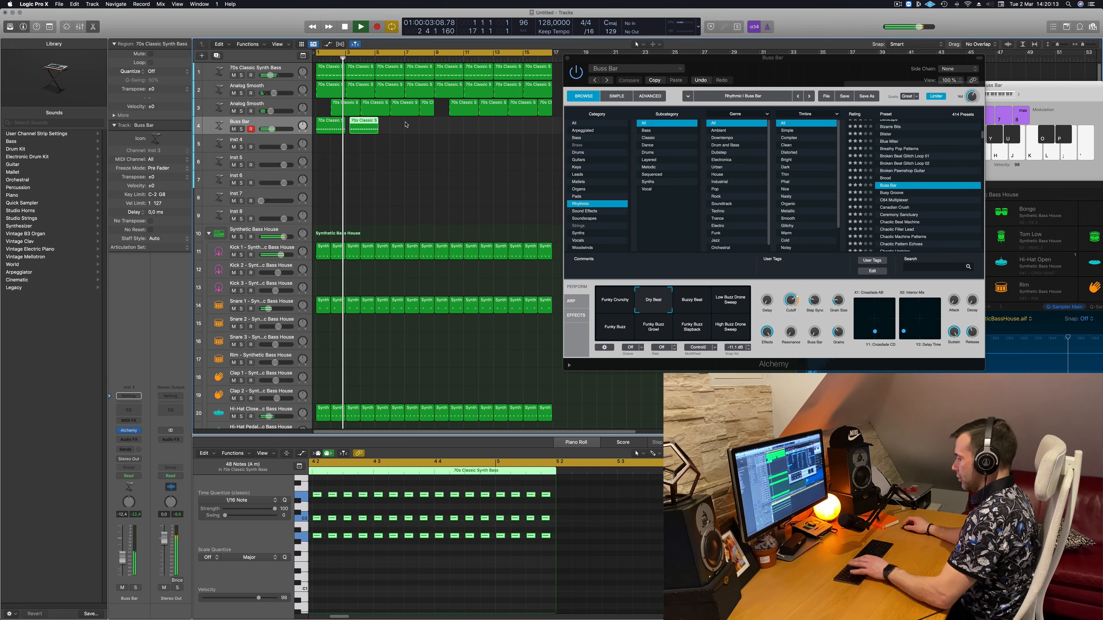
{"action": "left_click_drag", "start_coordinate": [361, 126], "coordinate": [457, 126]}
{"action": "key", "text": "space"}
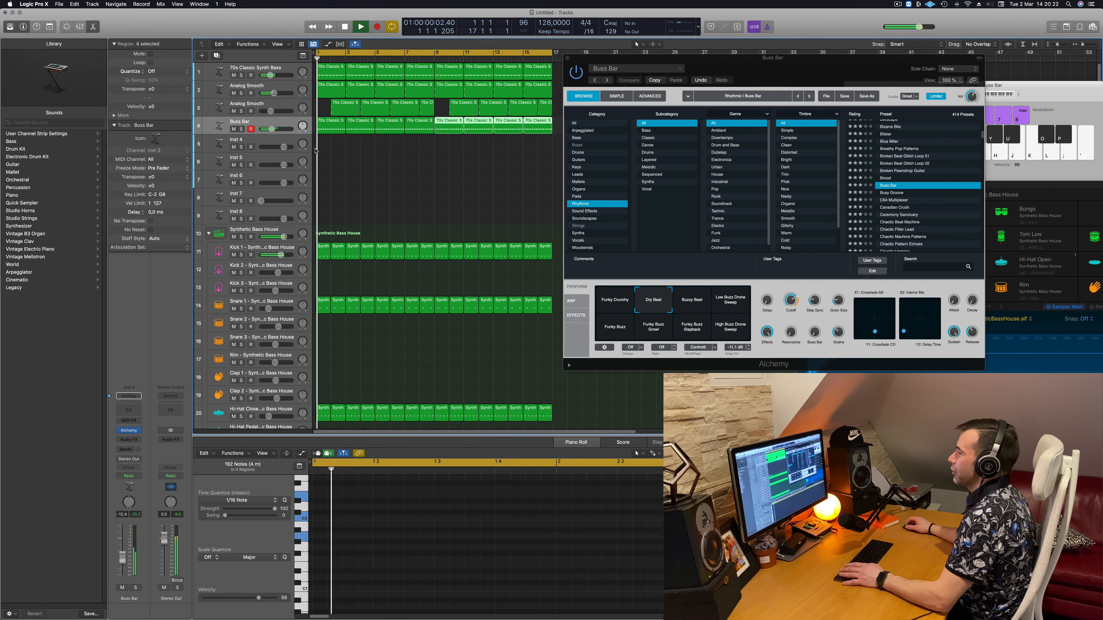
Step: Listen to the Buss Bar track in solo briefly, and replay it within the full mix from the start
{"action": "left_click", "coordinate": [136, 589]}
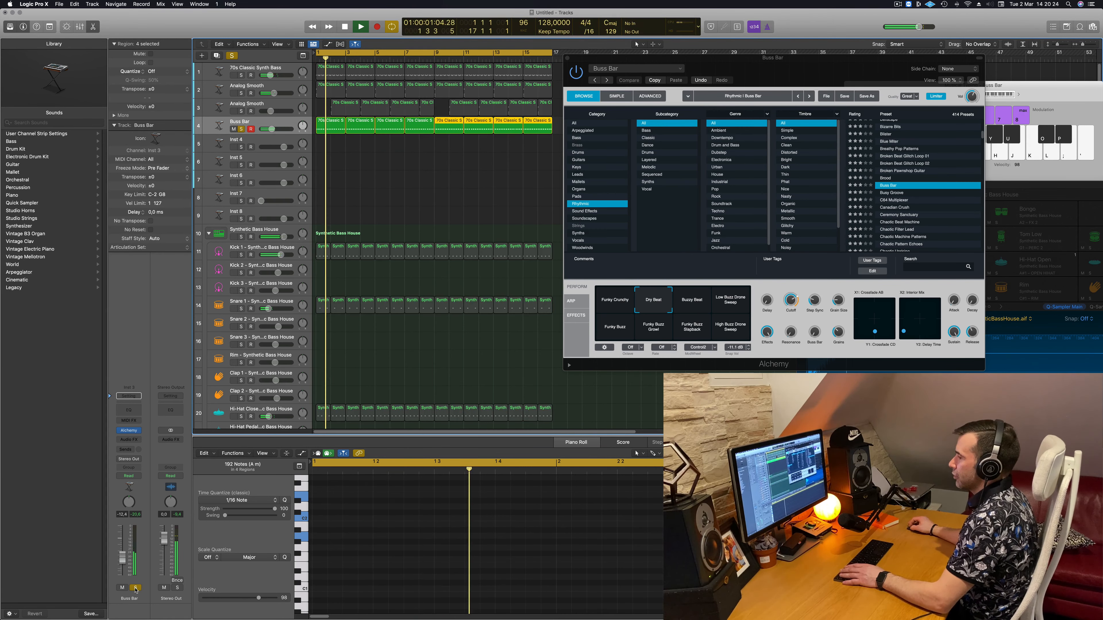
{"action": "left_click", "coordinate": [135, 587]}
{"action": "key", "text": "Return"}
{"action": "key", "text": "Return"}
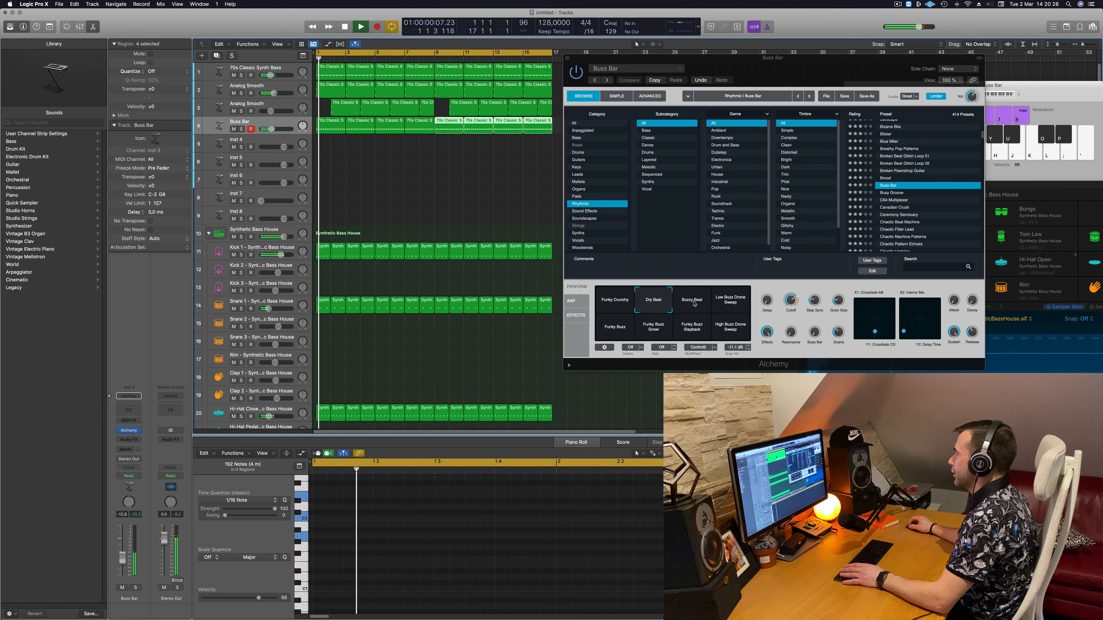
Step: Audition the Buzzy Beat variation, the Busy Groove preset, and the Canadian Crush preset with its Fastforward variation
{"action": "left_click", "coordinate": [692, 300]}
{"action": "left_click", "coordinate": [891, 193]}
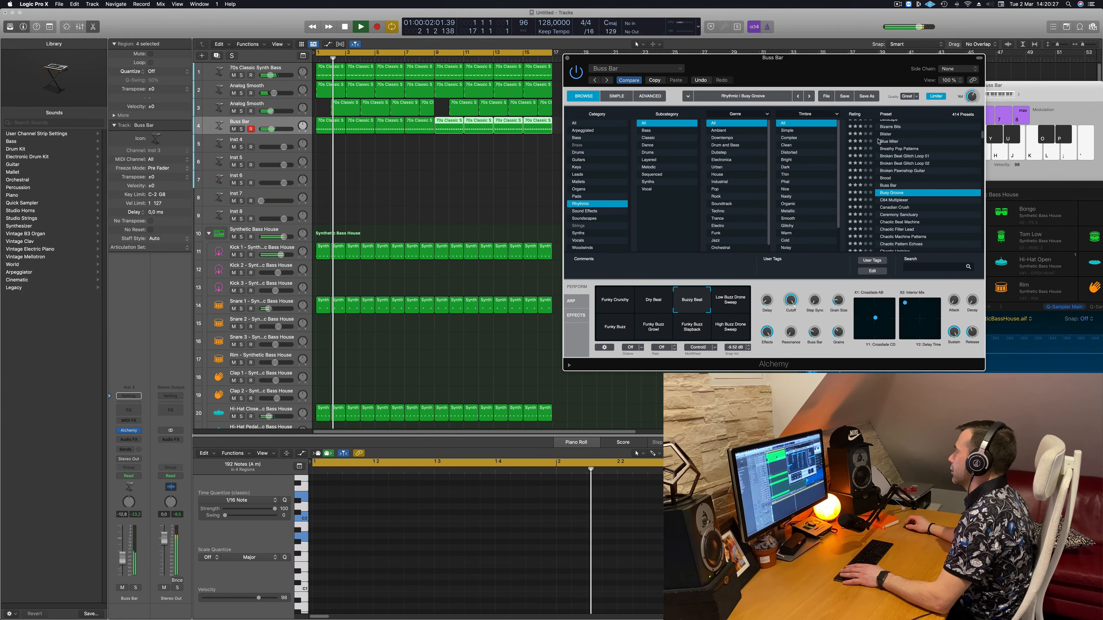
{"action": "left_click", "coordinate": [886, 181]}
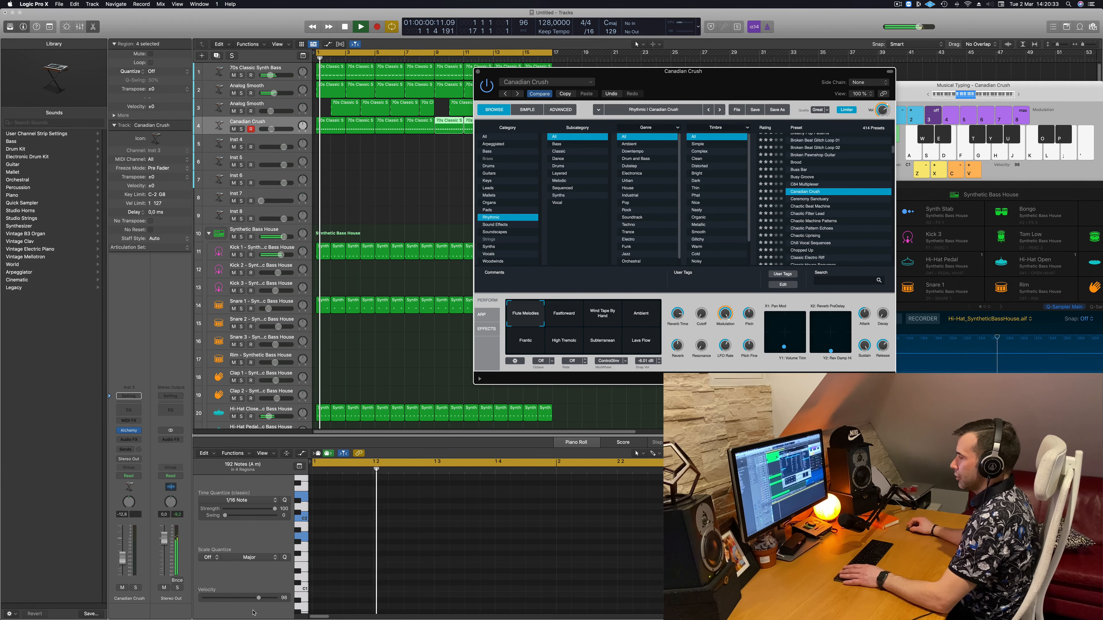
{"action": "left_click", "coordinate": [566, 317]}
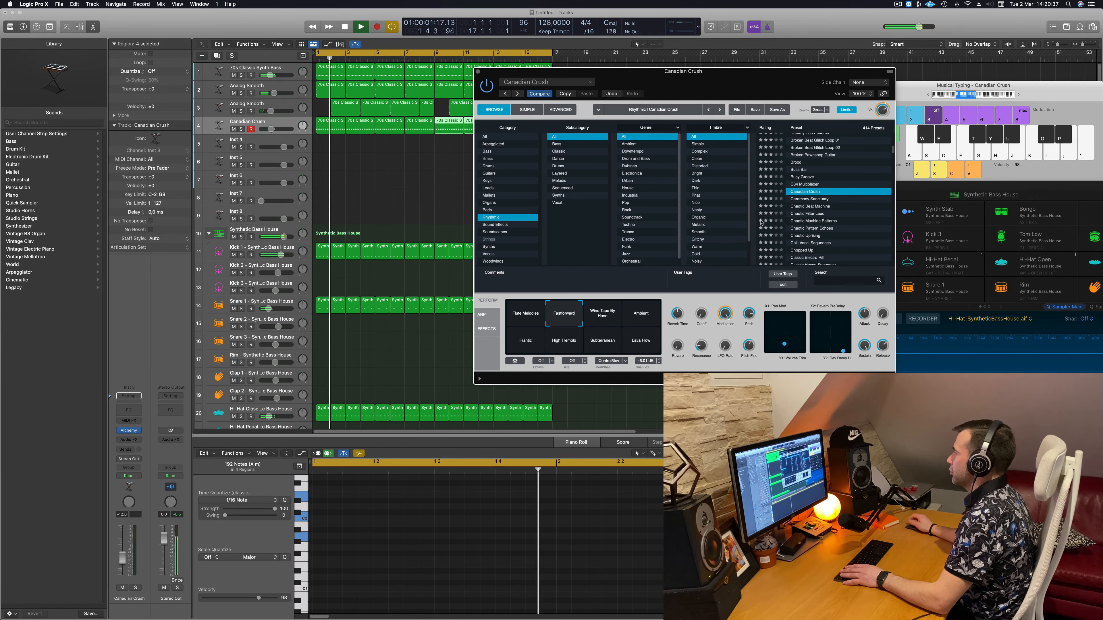
Step: Audition rhythmic presets from Ceremony Sanctuary through Chaotic Uprising to Chill Vocal Sequences, lowering the track's volume to about -12.3 dB
{"action": "left_click", "coordinate": [822, 200]}
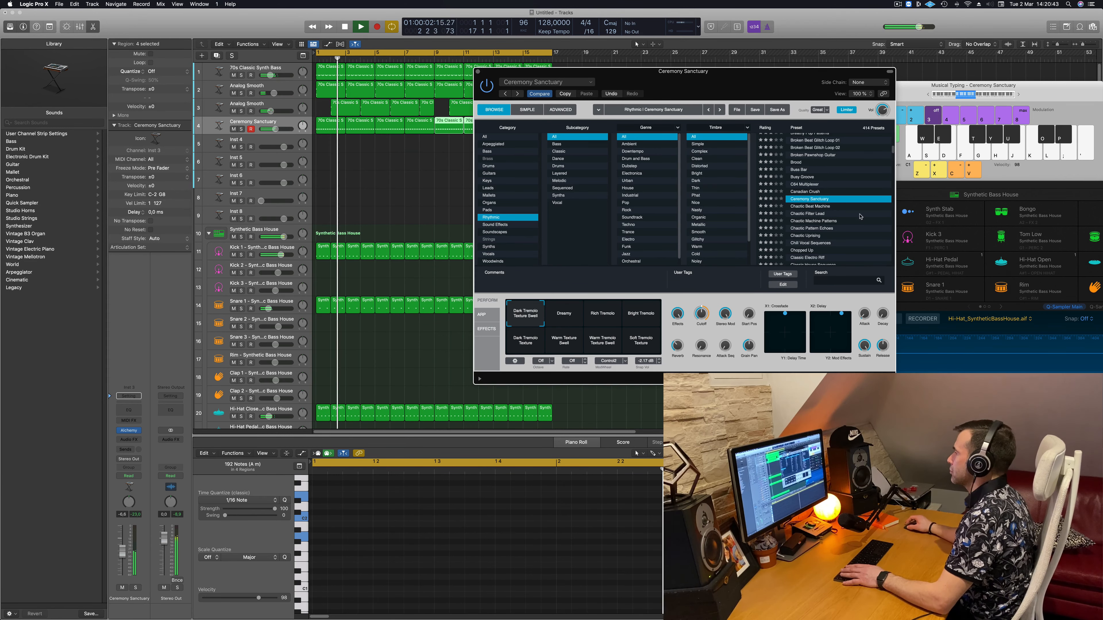
{"action": "left_click", "coordinate": [812, 221]}
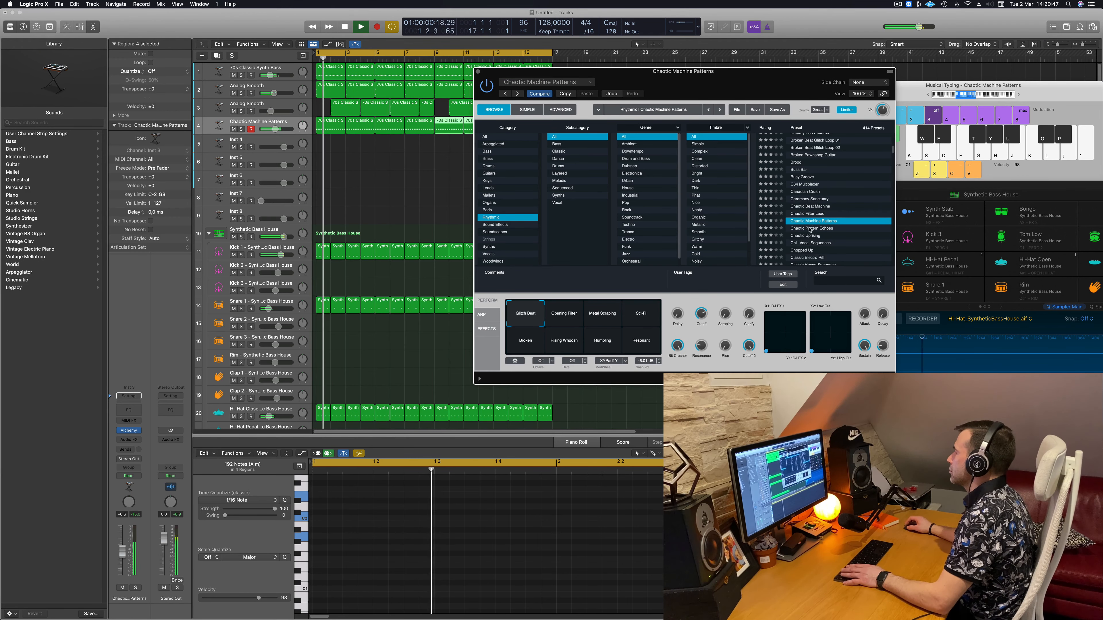
{"action": "left_click", "coordinate": [814, 229]}
{"action": "scroll", "coordinate": [834, 216], "scroll_direction": "down", "scroll_amount": 2}
{"action": "left_click", "coordinate": [808, 200]}
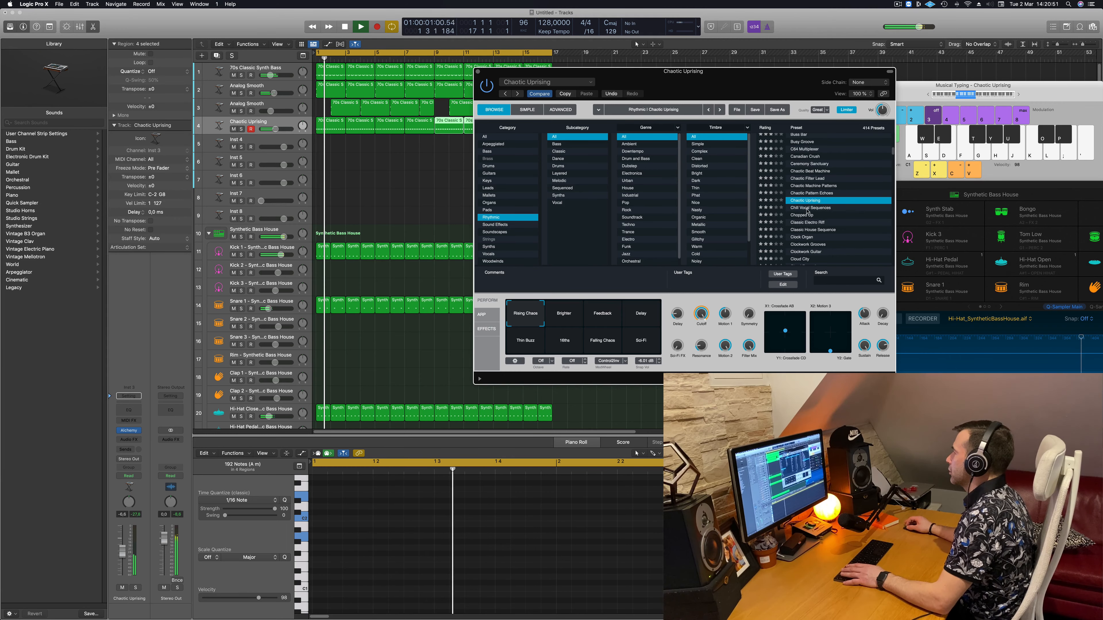
{"action": "left_click", "coordinate": [808, 209]}
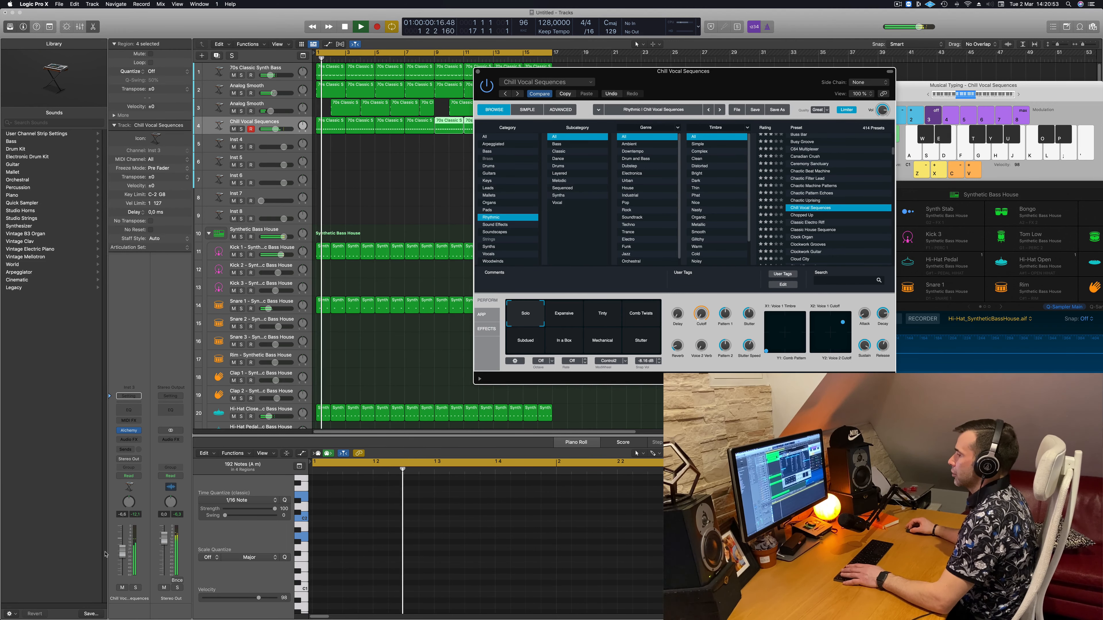
{"action": "left_click_drag", "start_coordinate": [122, 553], "coordinate": [122, 560]}
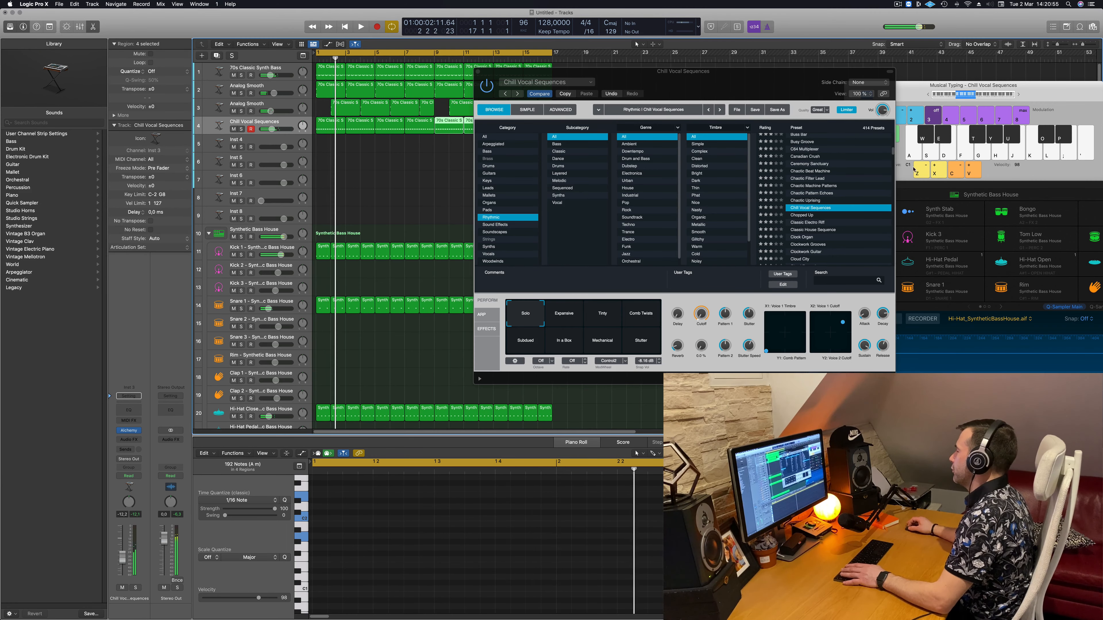
Step: Audition the Classic House Sequence preset on the chord track with the volume raised, both in solo and in the mix
{"action": "scroll", "coordinate": [867, 202], "scroll_direction": "down", "scroll_amount": 2}
{"action": "left_click", "coordinate": [811, 206]}
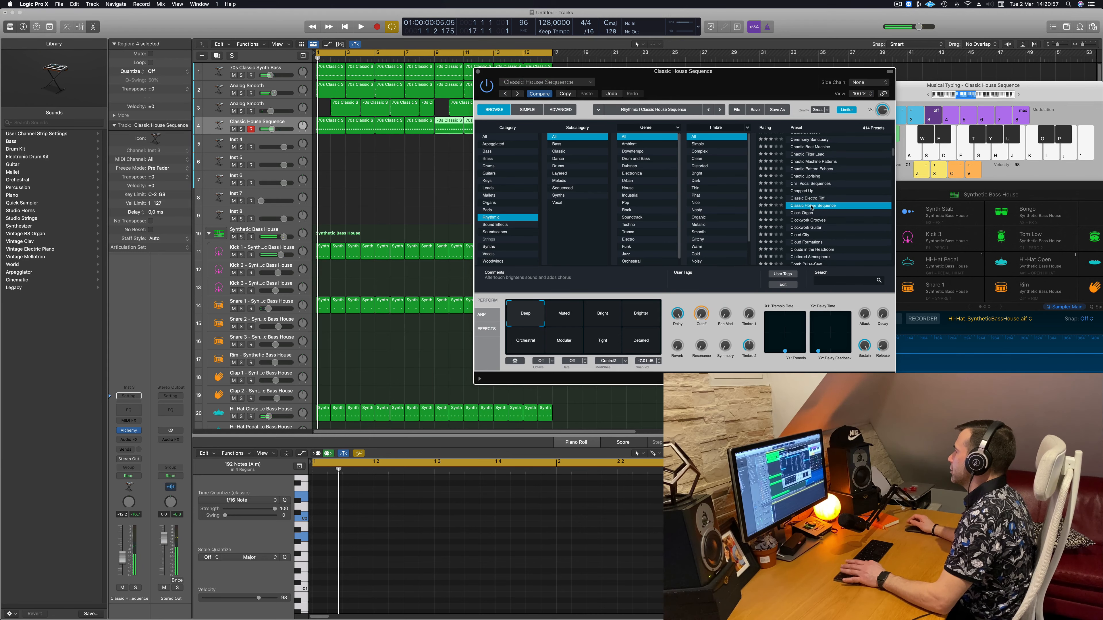
{"action": "scroll", "coordinate": [820, 208], "scroll_direction": "down", "scroll_amount": 2}
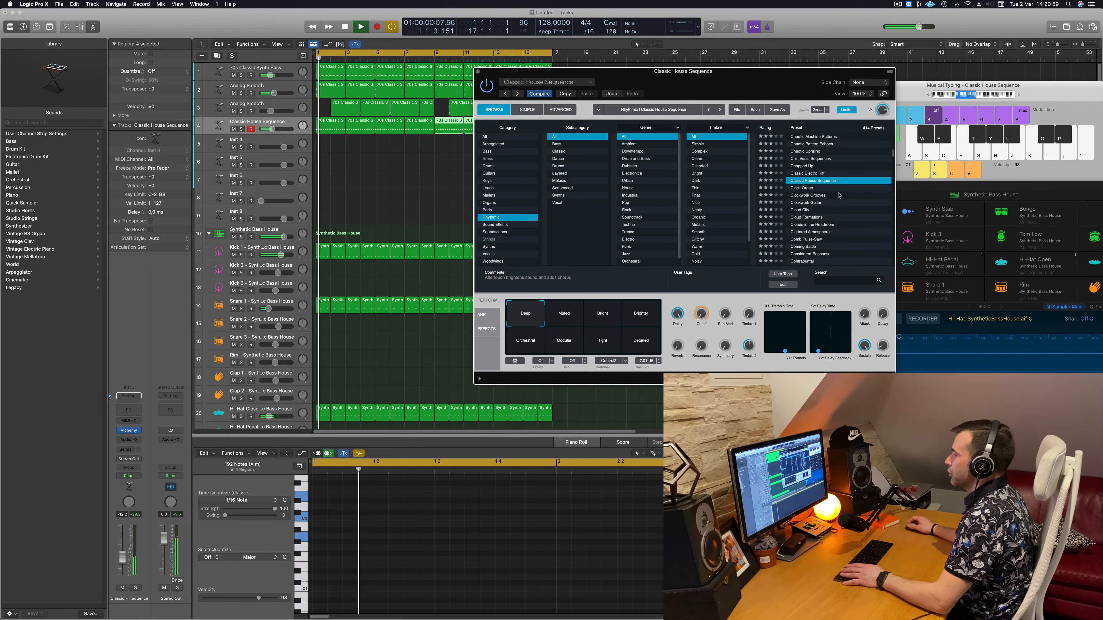
{"action": "left_click_drag", "start_coordinate": [122, 561], "coordinate": [122, 551]}
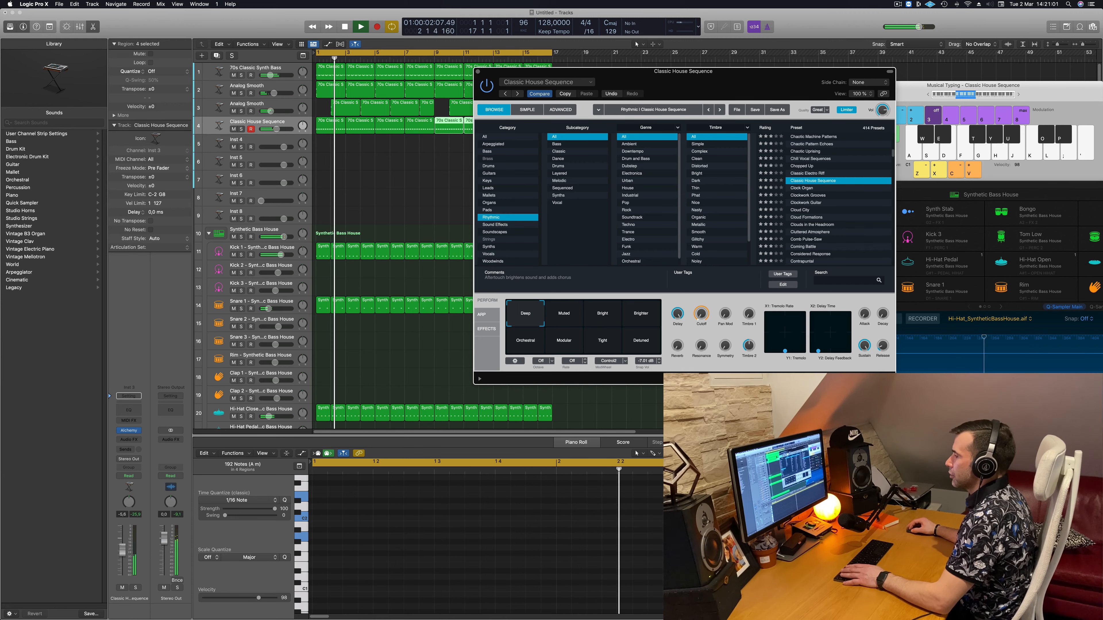
{"action": "left_click", "coordinate": [136, 587]}
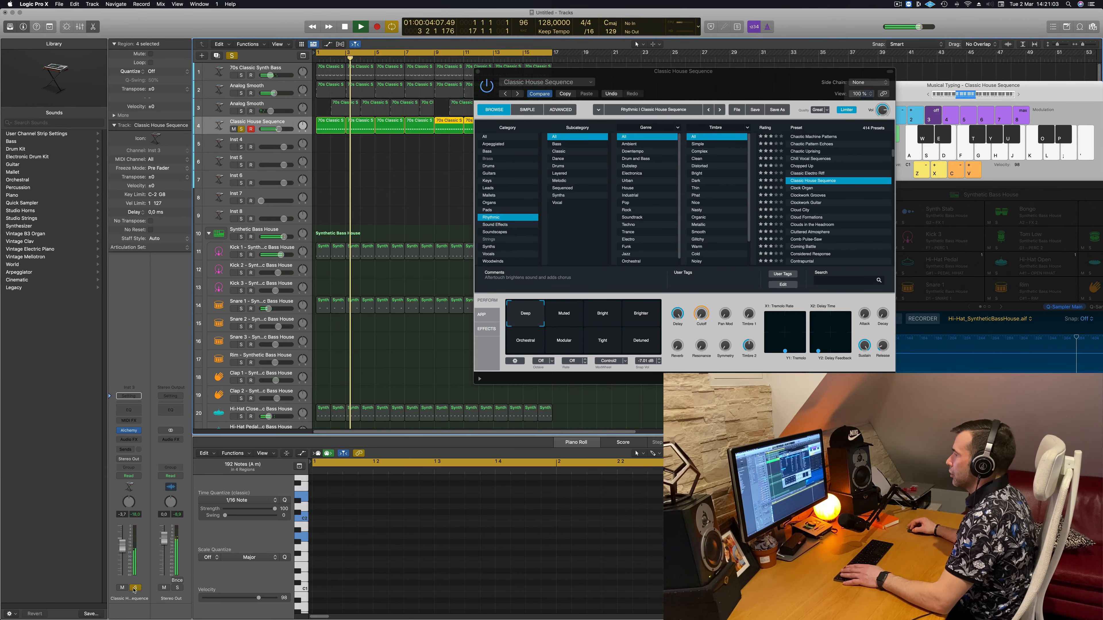
{"action": "left_click", "coordinate": [136, 587]}
{"action": "key", "text": "space"}
Step: Audition the Clockwork Guitar preset, replace it with Cloud City and move the synth window clear of the regions
{"action": "left_click", "coordinate": [797, 204]}
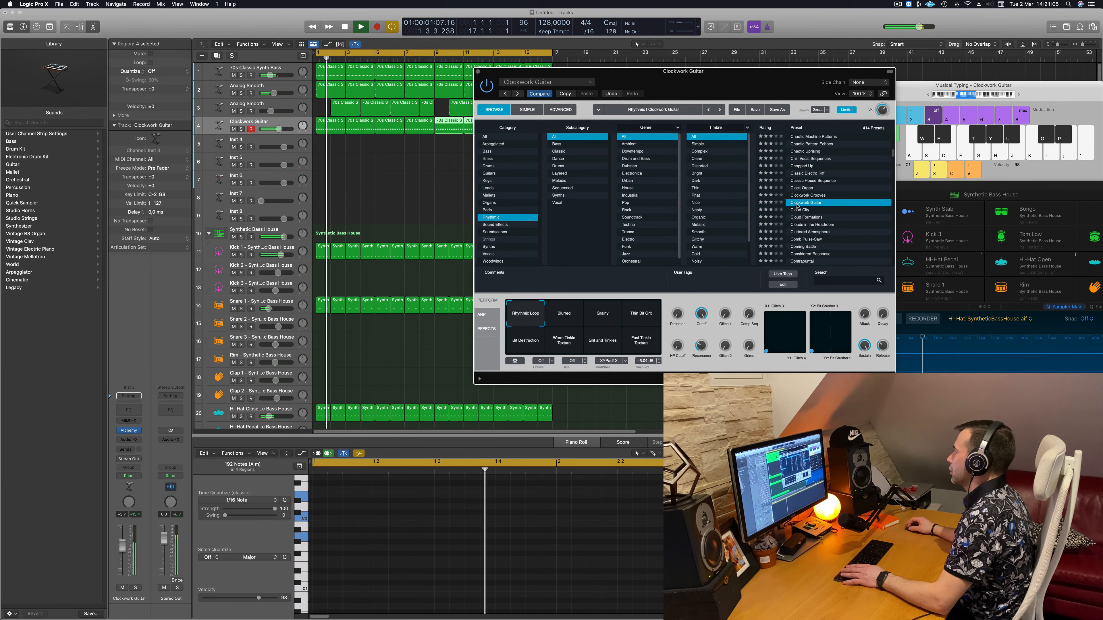
{"action": "left_click", "coordinate": [797, 210]}
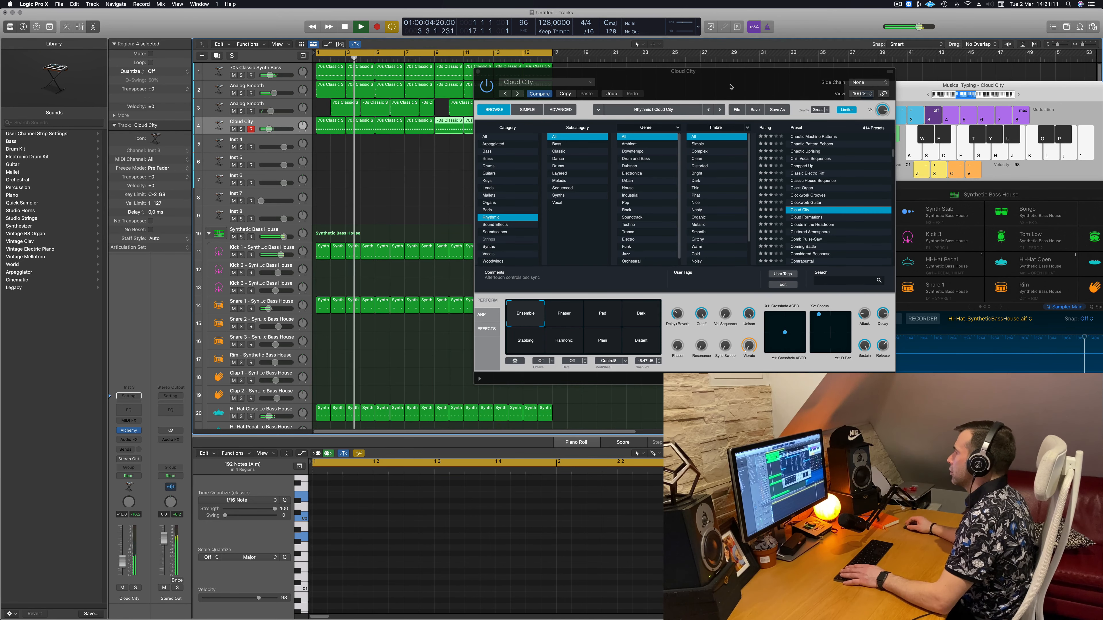
{"action": "left_click_drag", "start_coordinate": [766, 73], "coordinate": [820, 90]}
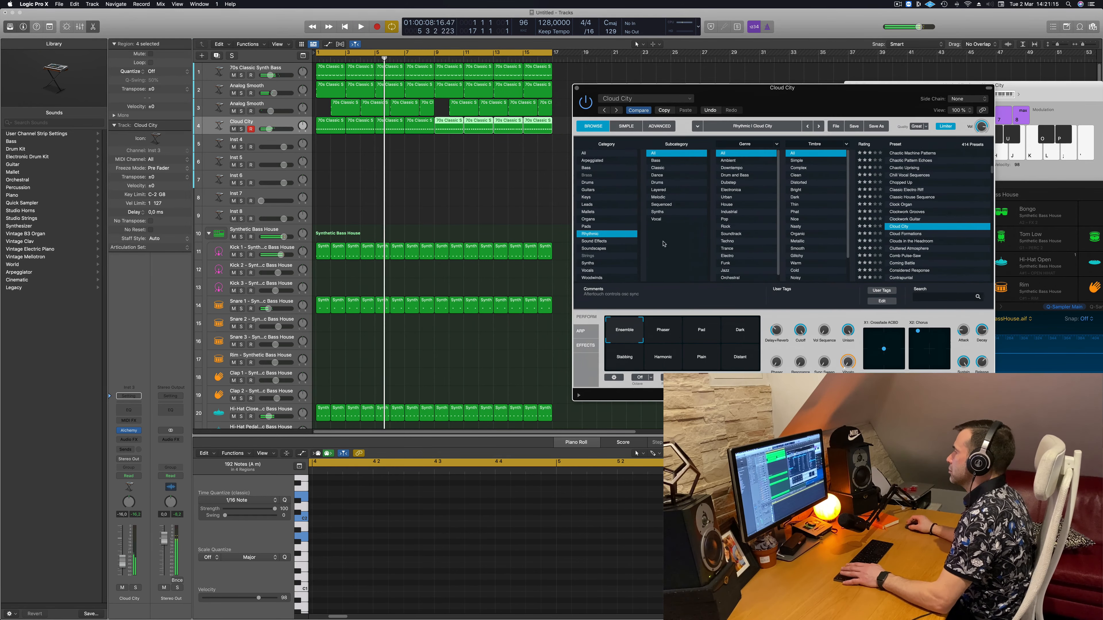
Step: Compare Cloud City's Phaser, Pad, Dark, Stabbing, Harmonic, Plain and Distant variations during playback
{"action": "key", "text": "Return"}
{"action": "left_click", "coordinate": [663, 329]}
{"action": "left_click", "coordinate": [701, 332]}
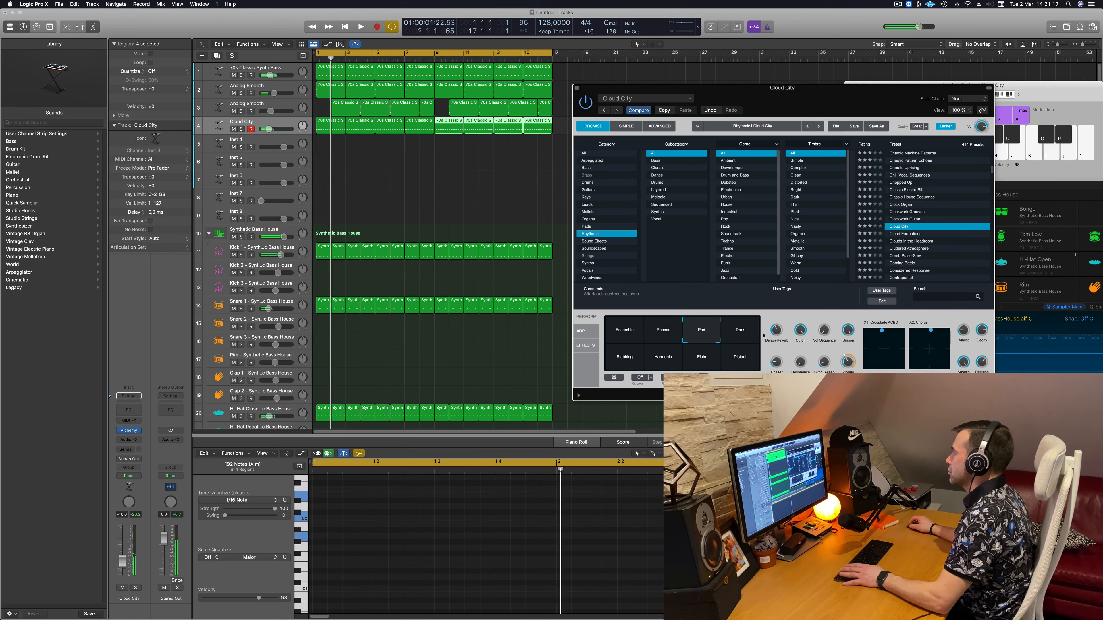
{"action": "key", "text": "Return"}
{"action": "left_click", "coordinate": [752, 334]}
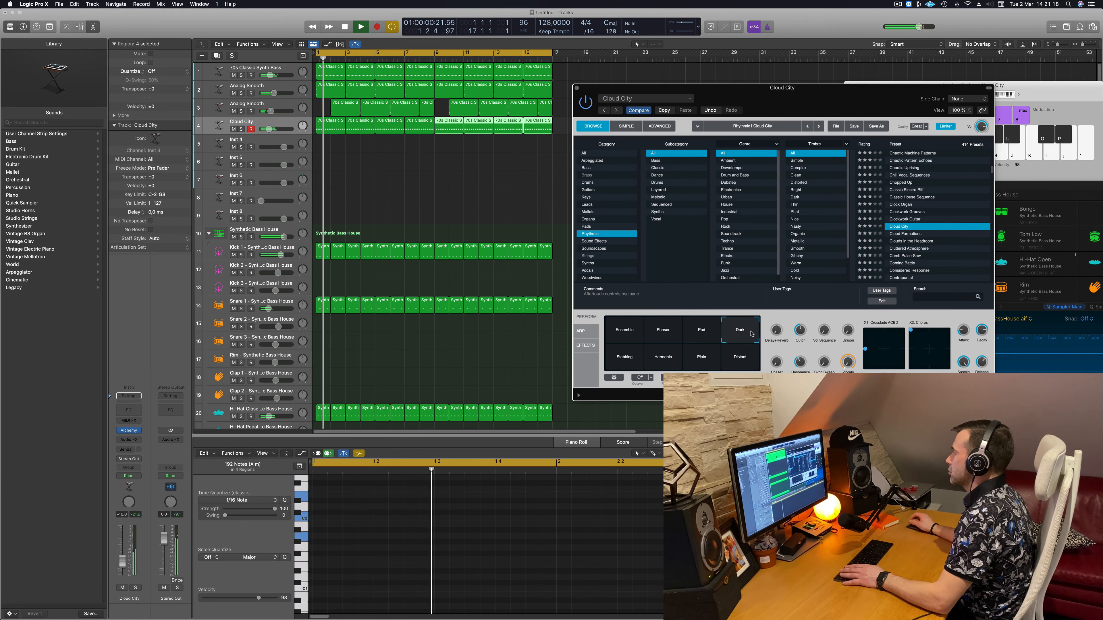
{"action": "left_click", "coordinate": [612, 361]}
{"action": "left_click", "coordinate": [660, 364]}
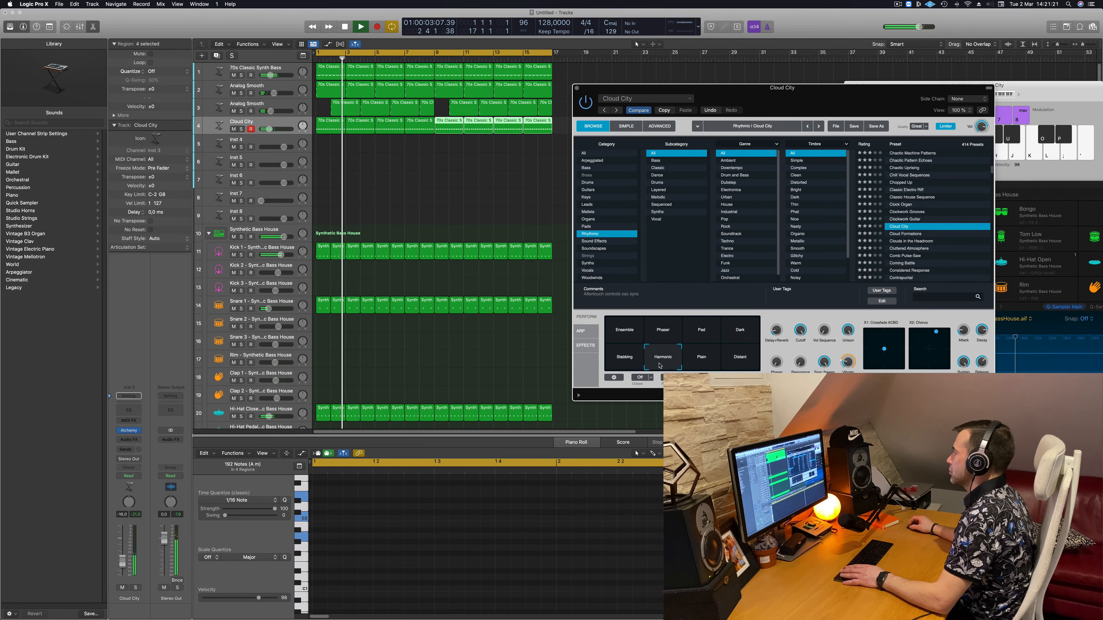
{"action": "left_click", "coordinate": [713, 363]}
{"action": "left_click", "coordinate": [746, 365]}
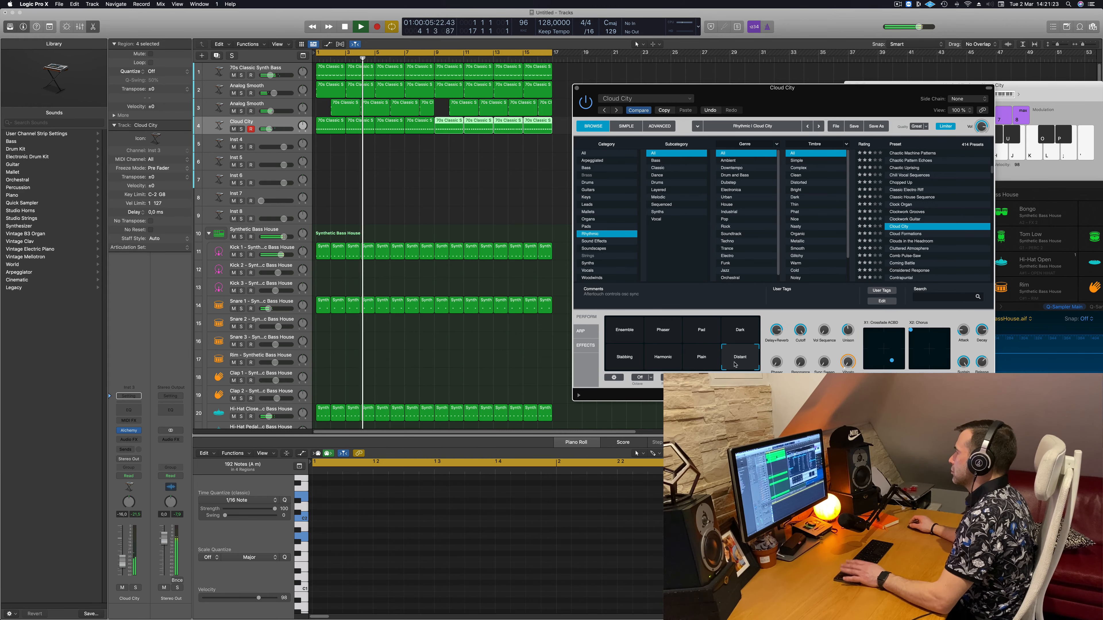
Step: Replay Cloud City from the start with its Stabbing variation and raise the track's volume slightly
{"action": "key", "text": "Return"}
{"action": "left_click", "coordinate": [633, 362]}
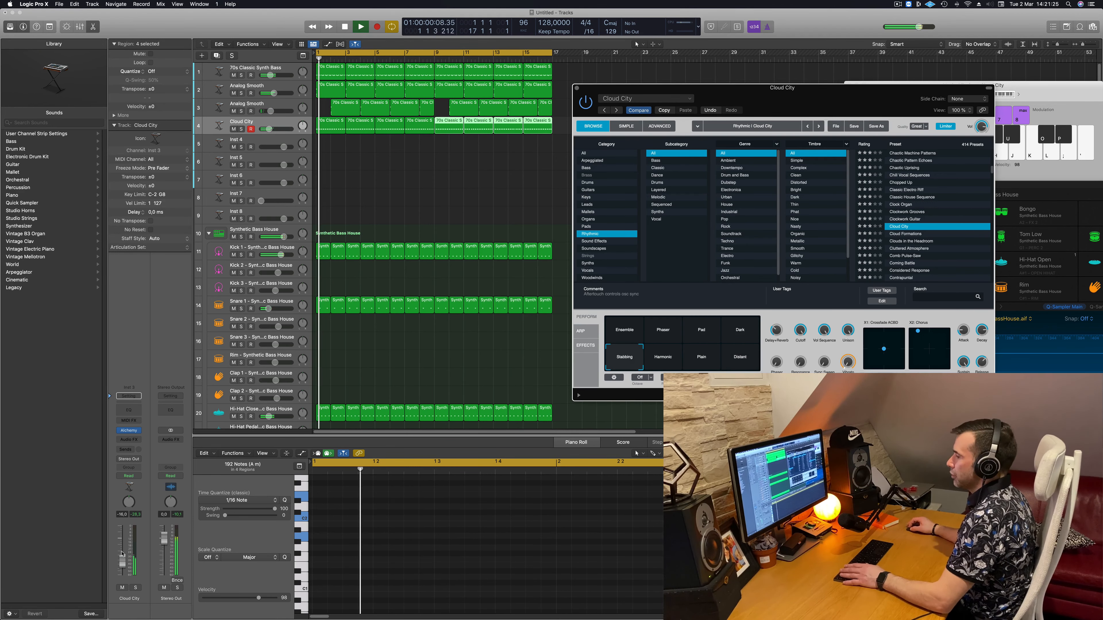
{"action": "left_click_drag", "start_coordinate": [122, 562], "coordinate": [123, 561]}
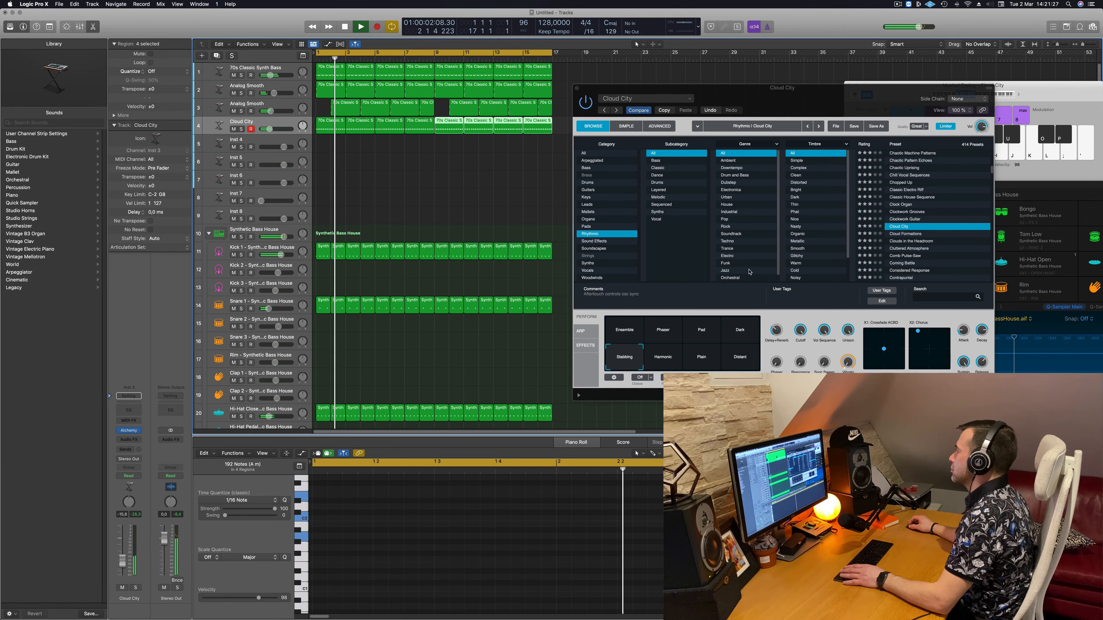
Step: Audition the Clouds in the Headroom preset and replace it with Comb Pulse-Saw on the chord track
{"action": "left_click", "coordinate": [907, 241]}
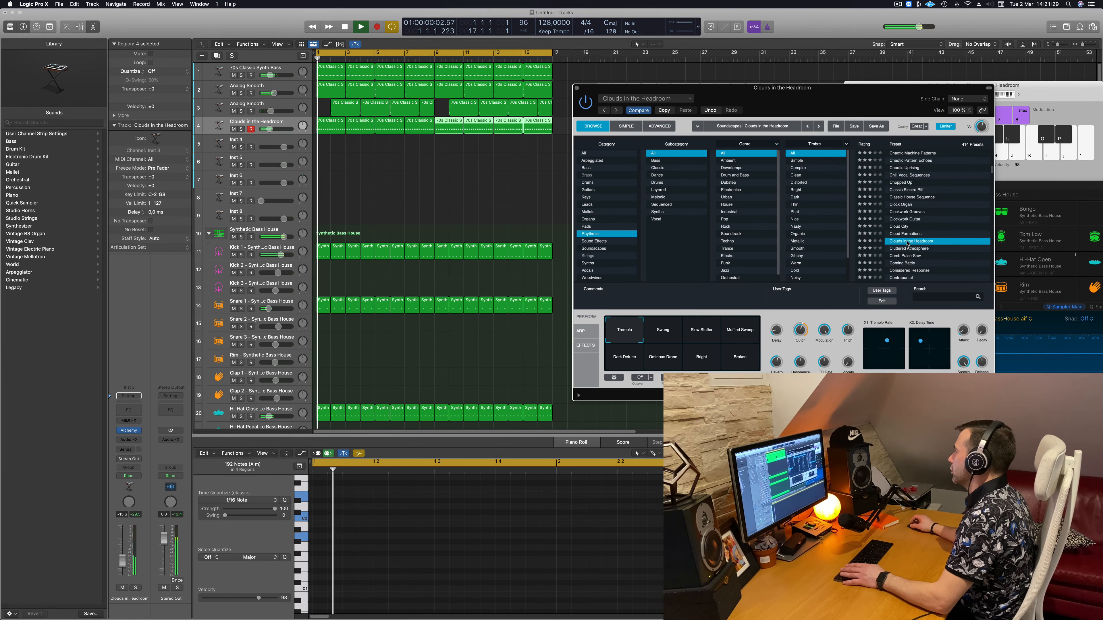
{"action": "scroll", "coordinate": [912, 226], "scroll_direction": "down", "scroll_amount": 3}
{"action": "left_click", "coordinate": [915, 216]}
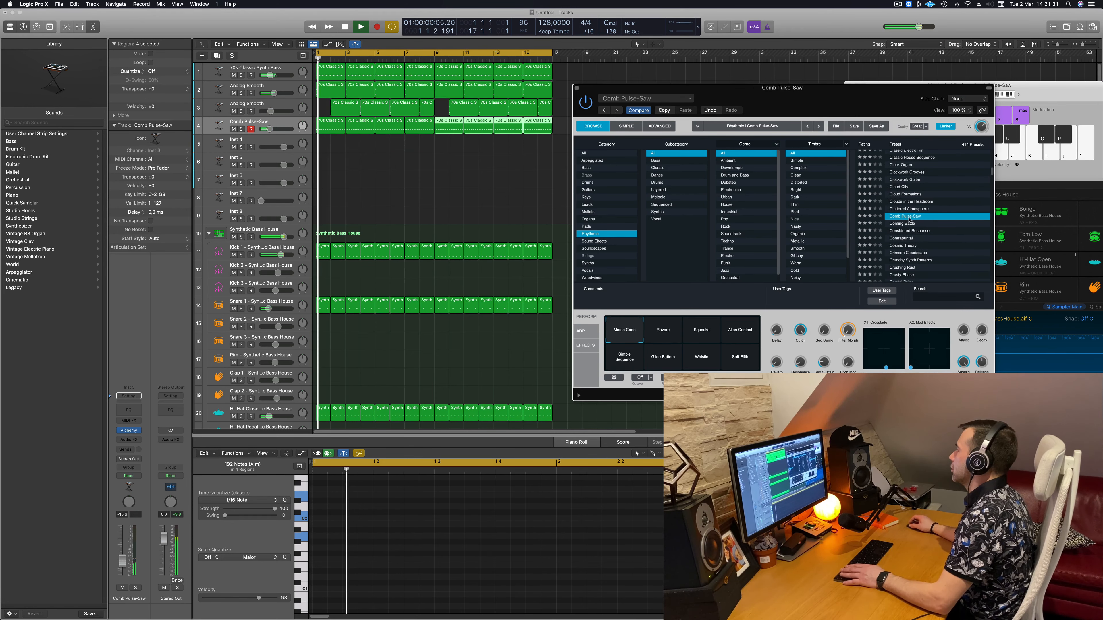
Step: Adjust the Comb Pulse-Saw track's volume, replay from the start, and replace the preset with Contrapuntal
{"action": "left_click_drag", "start_coordinate": [122, 557], "coordinate": [124, 548]}
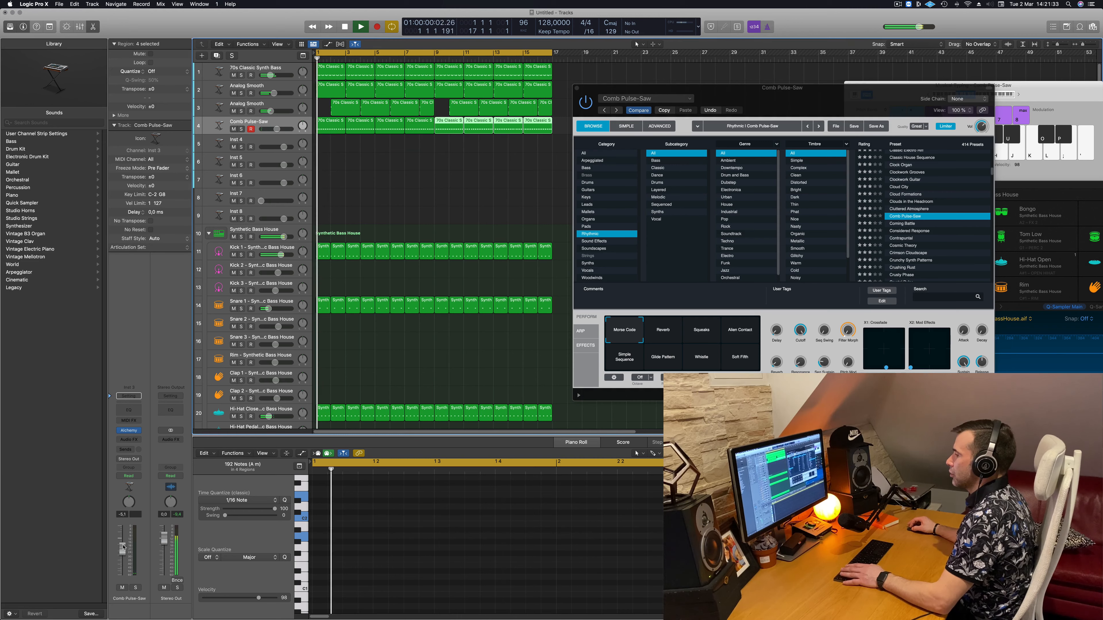
{"action": "key", "text": "Return"}
{"action": "left_click", "coordinate": [919, 237]}
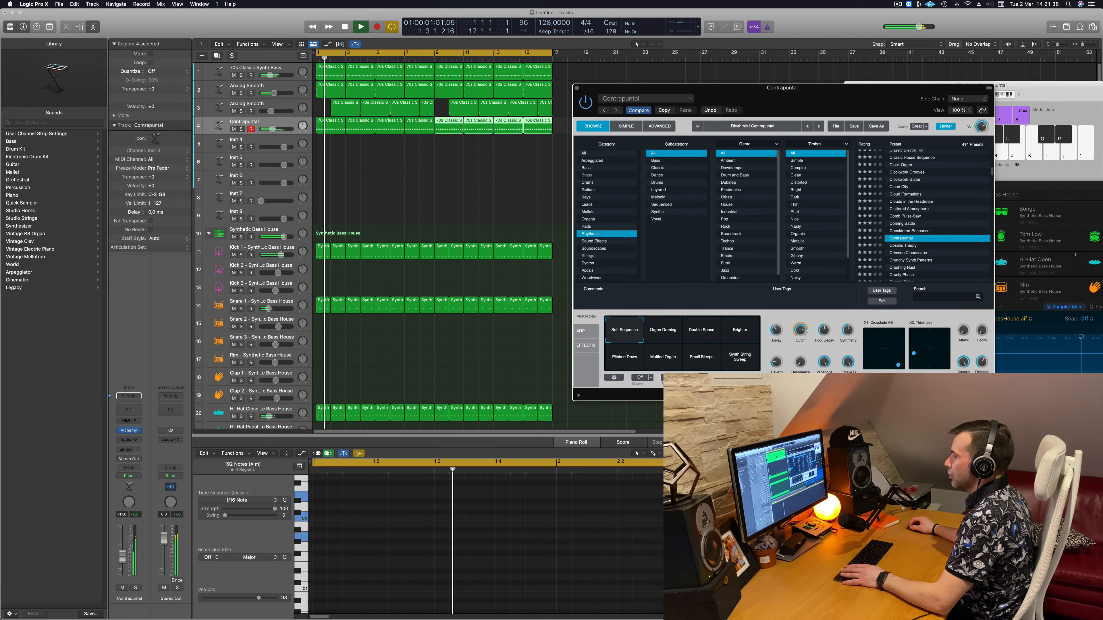
{"action": "left_click_drag", "start_coordinate": [122, 556], "coordinate": [123, 561]}
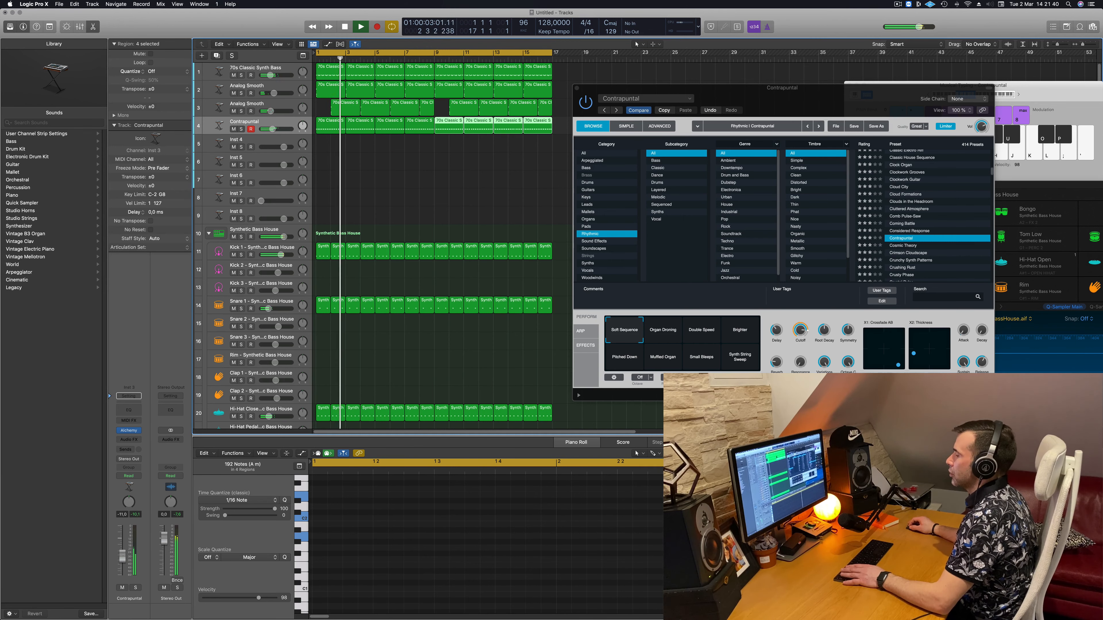
Step: Compare Contrapuntal's Organ Droning, Double Speed, Brighter, Pitched Down, Synth String Sweep and Small Bleeps variations, raising the track volume
{"action": "left_click", "coordinate": [664, 331]}
{"action": "left_click", "coordinate": [706, 332]}
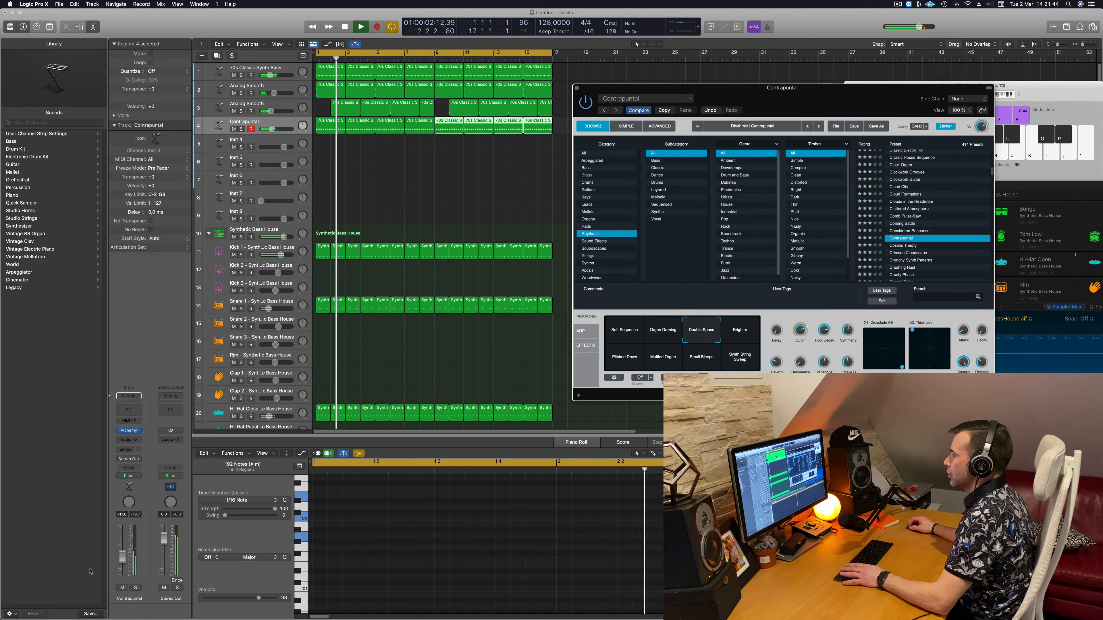
{"action": "left_click_drag", "start_coordinate": [123, 549], "coordinate": [122, 549]}
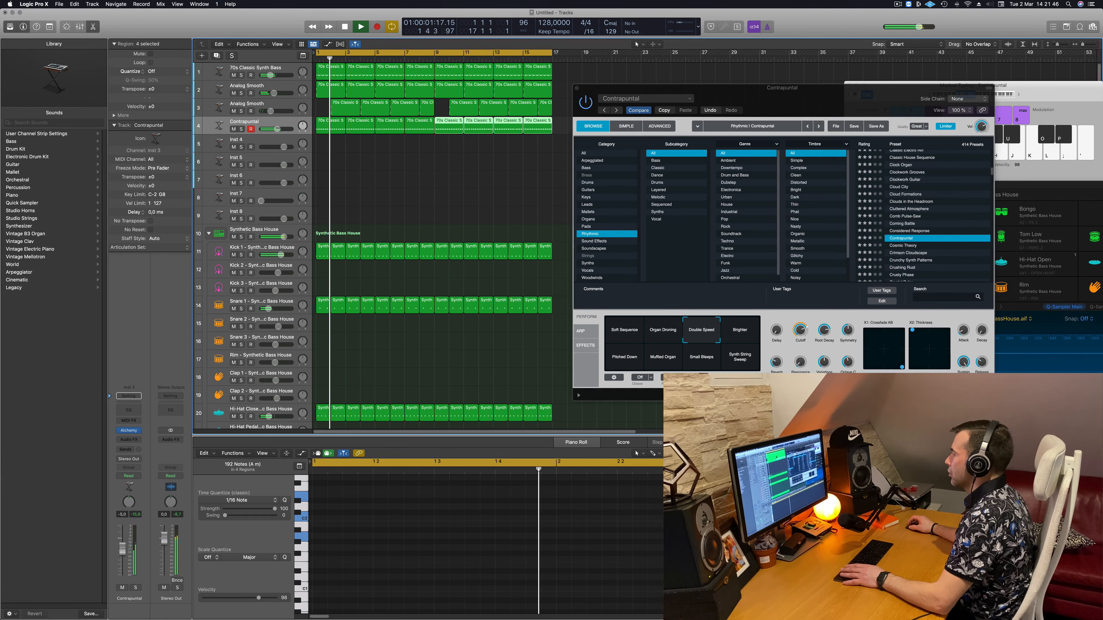
{"action": "left_click", "coordinate": [738, 331]}
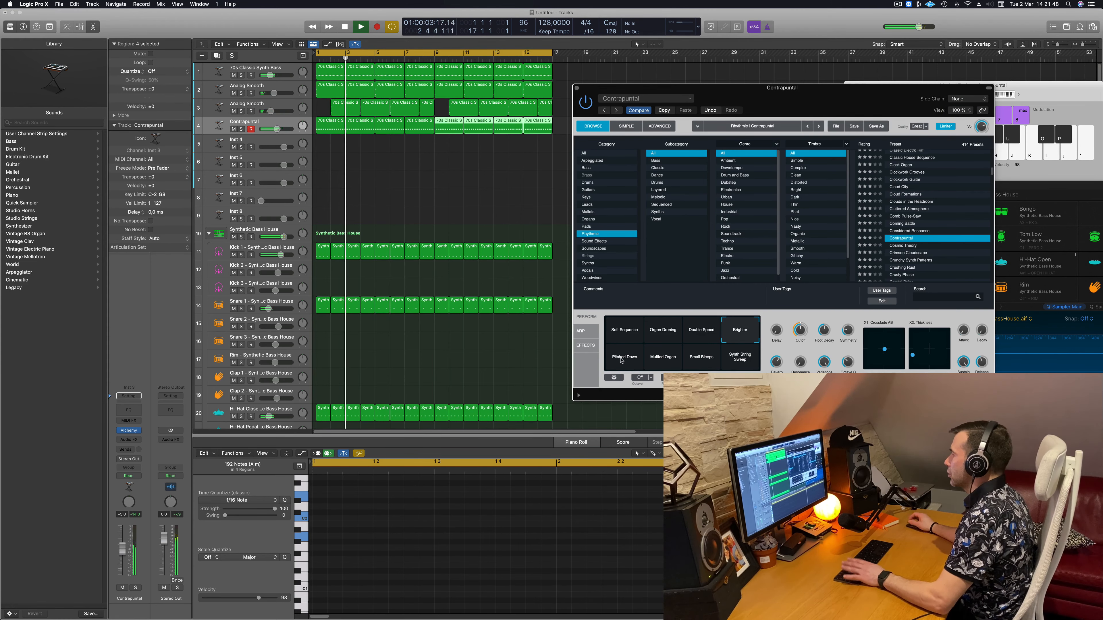
{"action": "left_click", "coordinate": [623, 359]}
{"action": "left_click", "coordinate": [738, 331]}
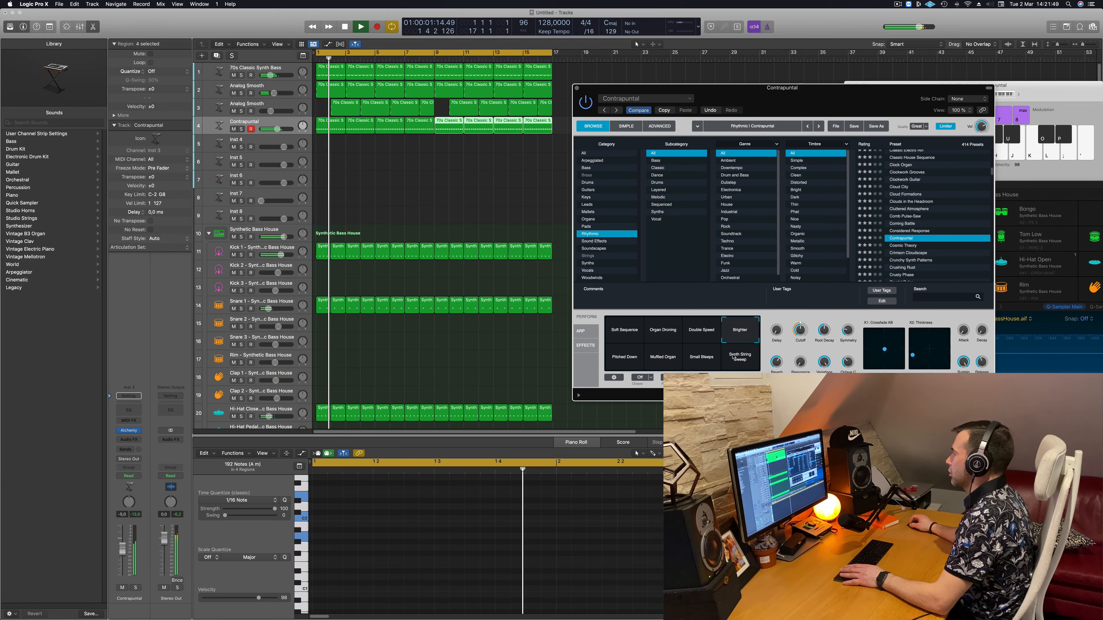
{"action": "left_click", "coordinate": [729, 359]}
{"action": "left_click", "coordinate": [700, 359]}
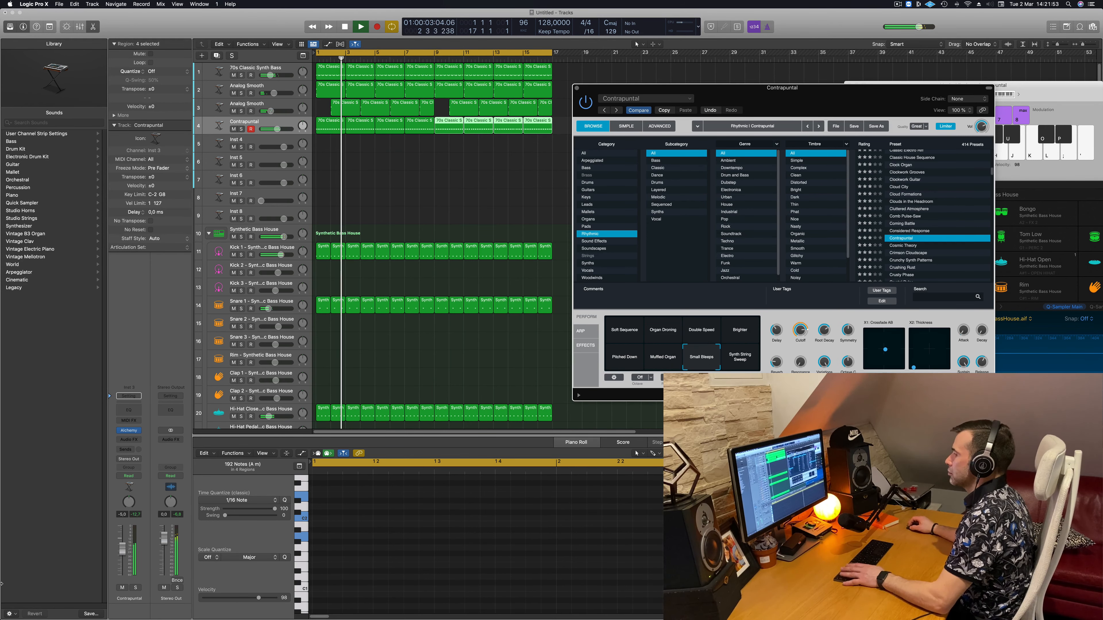
Step: Check the Contrapuntal track in solo, and add a Channel EQ with a 12 dB/Oct low cut at 152 Hz
{"action": "left_click", "coordinate": [136, 588]}
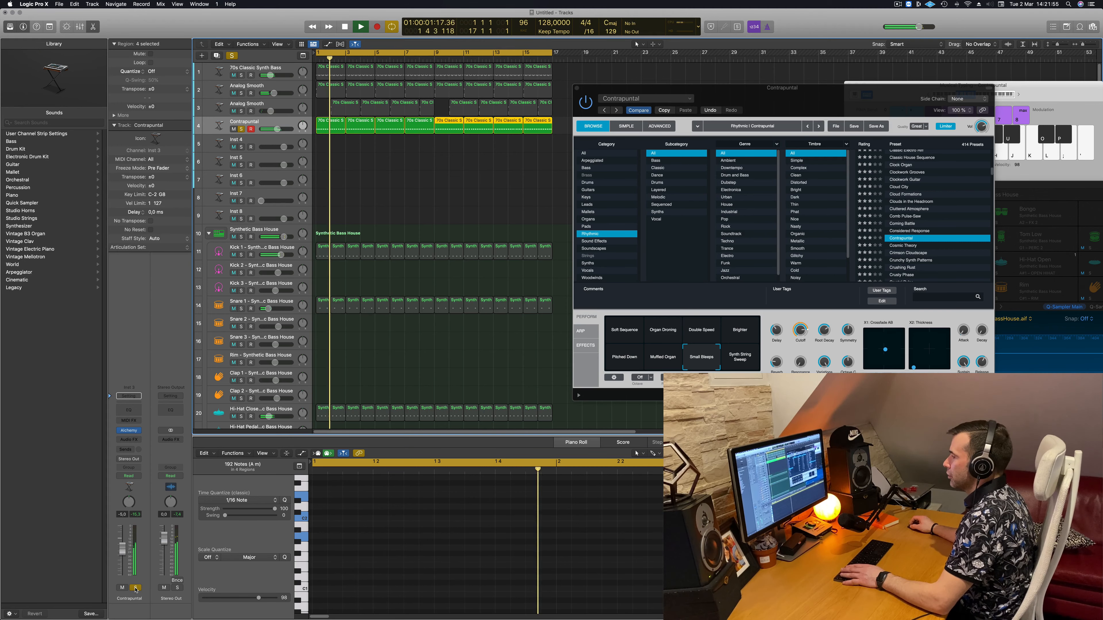
{"action": "left_click", "coordinate": [136, 588]}
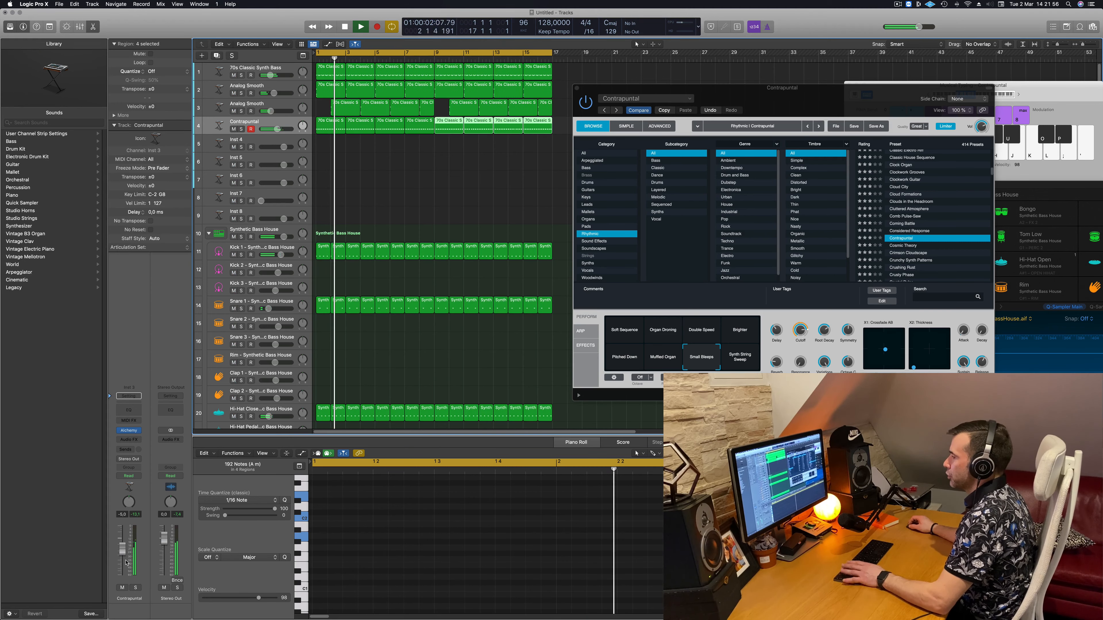
{"action": "left_click", "coordinate": [130, 413]}
{"action": "left_click", "coordinate": [385, 144]}
{"action": "left_click_drag", "start_coordinate": [410, 212], "coordinate": [559, 189]}
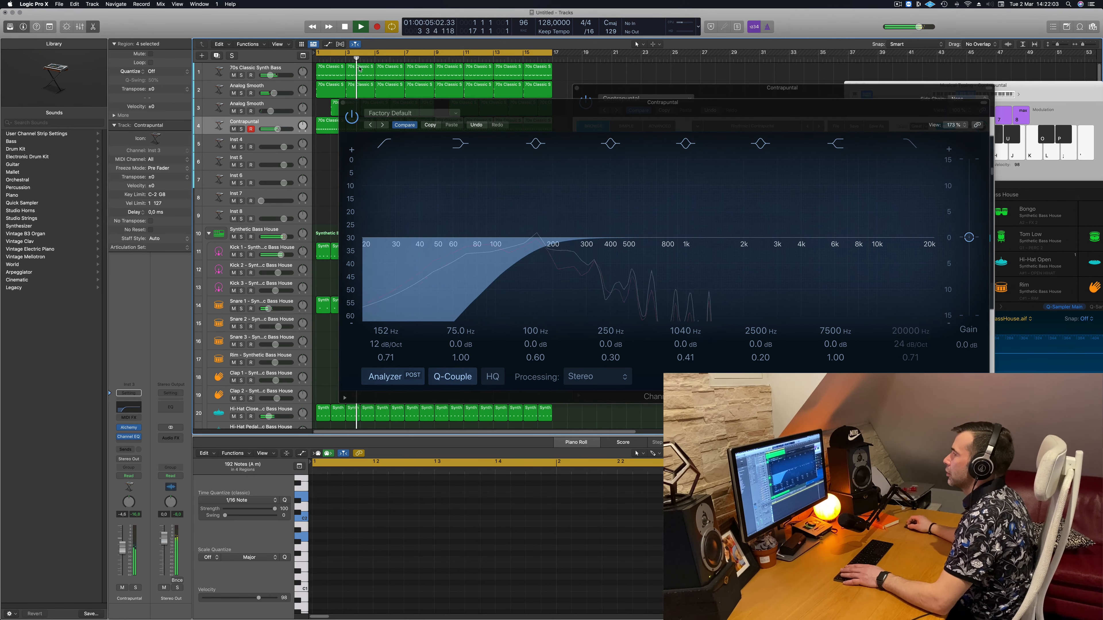
{"action": "left_click", "coordinate": [332, 145]}
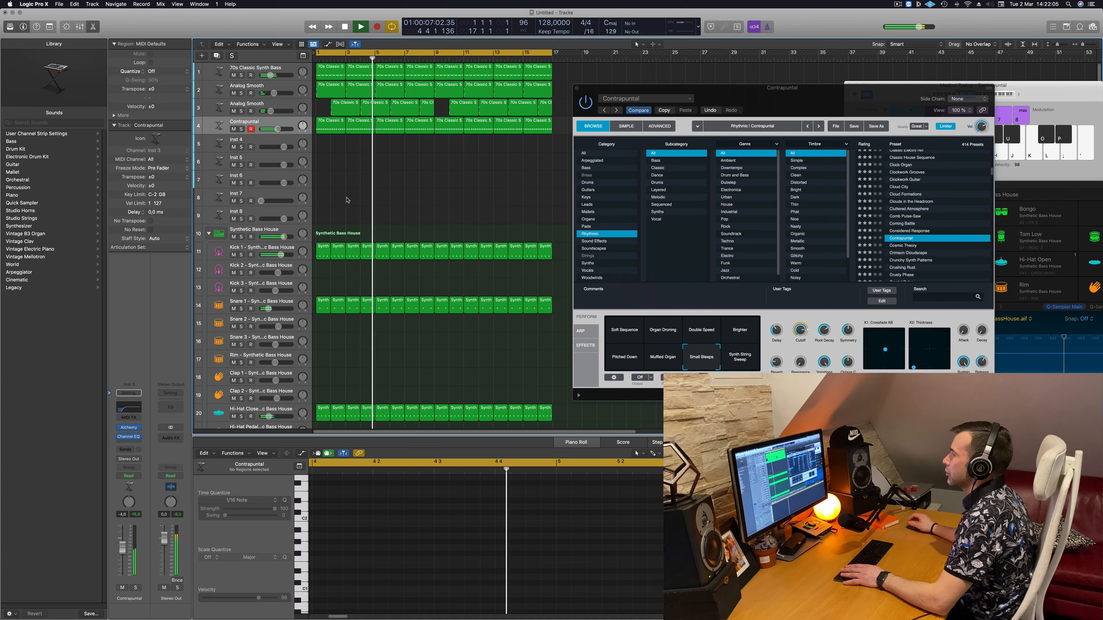
Step: Thin the first Contrapuntal region's chords to single notes: lowest notes up to 1.3, middle notes up to bar 2, highest notes from bar 2
{"action": "left_click", "coordinate": [327, 127]}
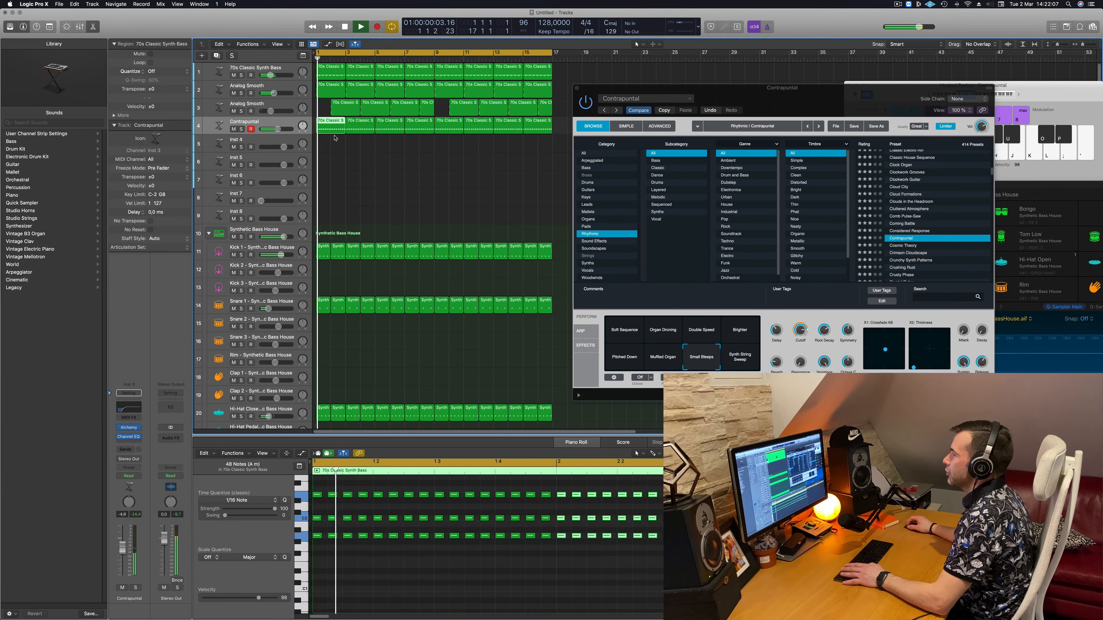
{"action": "scroll", "coordinate": [323, 490], "scroll_direction": "down", "scroll_amount": 2}
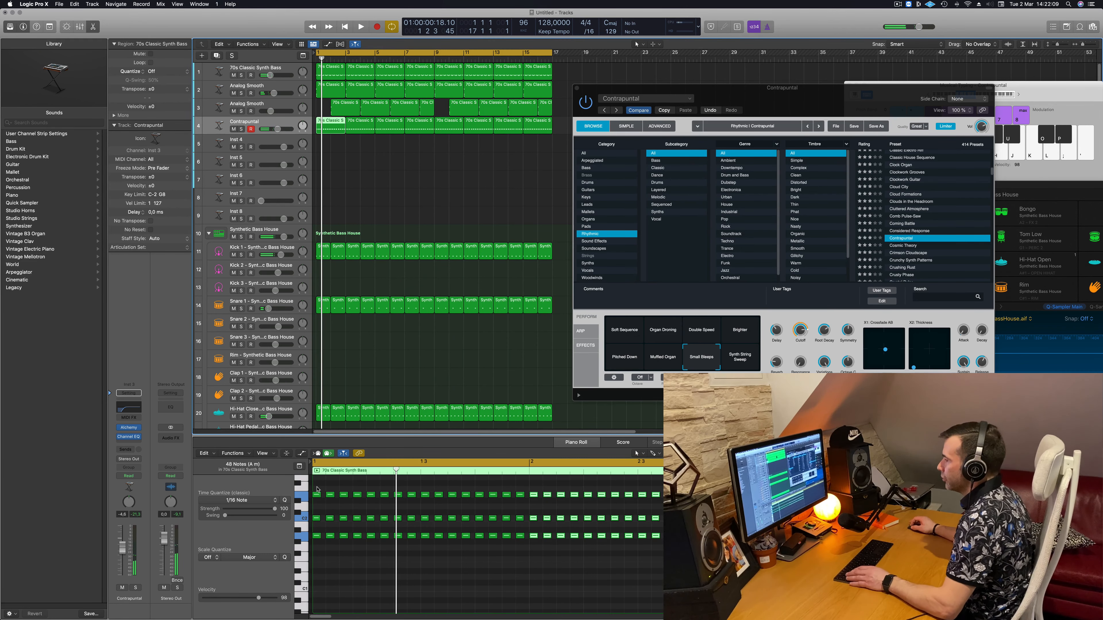
{"action": "left_click_drag", "start_coordinate": [315, 488], "coordinate": [495, 507]}
{"action": "key", "text": "Delete"}
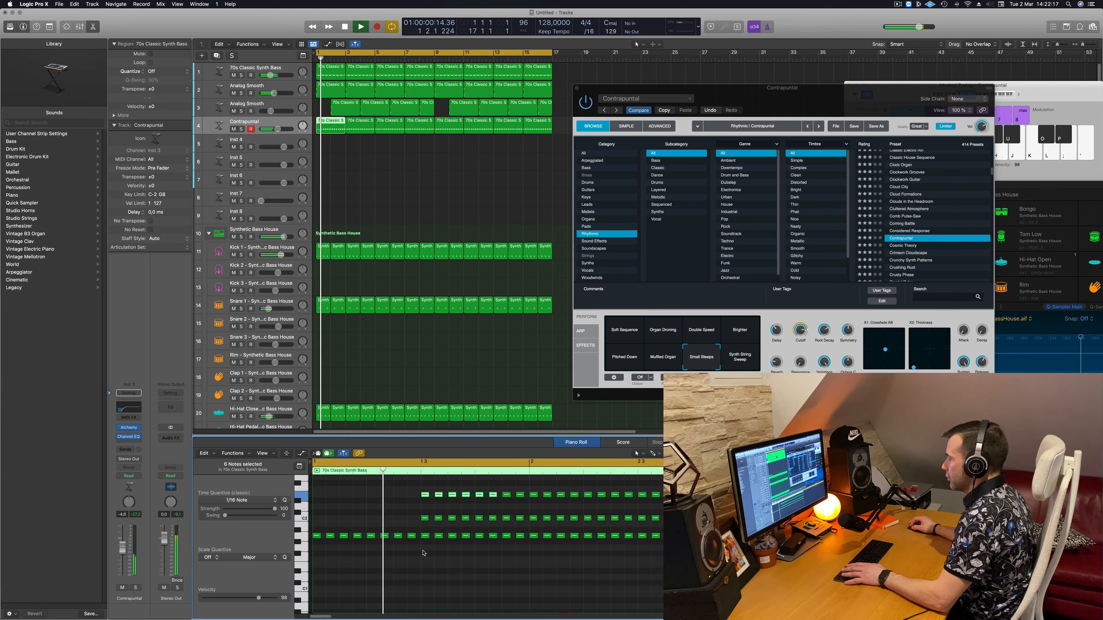
{"action": "left_click_drag", "start_coordinate": [423, 554], "coordinate": [525, 532]}
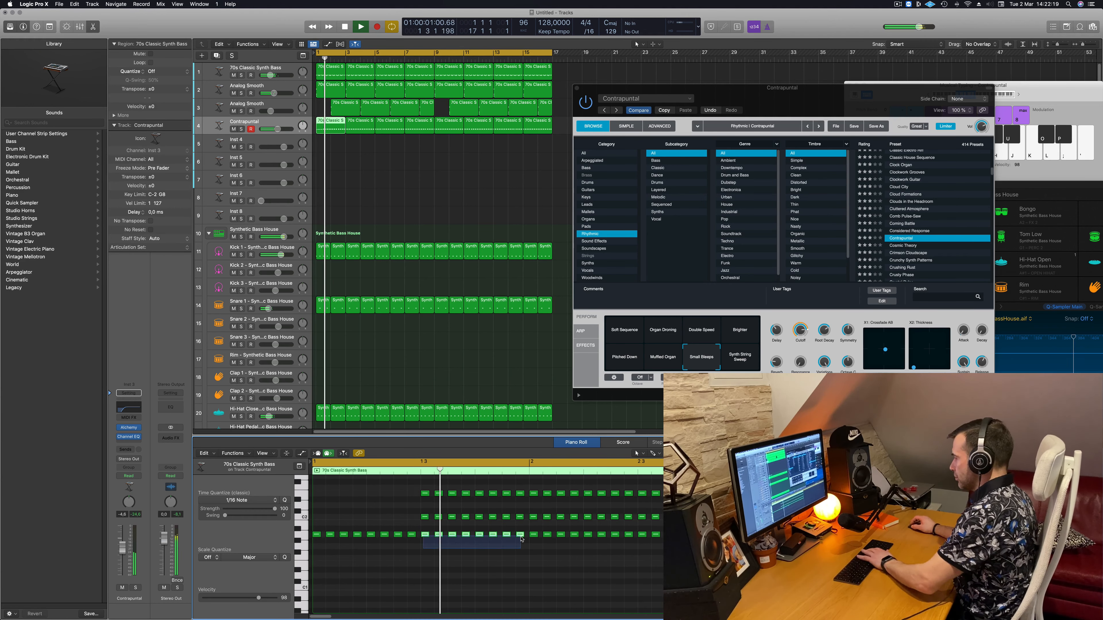
{"action": "key", "text": "Delete"}
{"action": "left_click_drag", "start_coordinate": [417, 486], "coordinate": [662, 540]}
{"action": "key", "text": "Delete"}
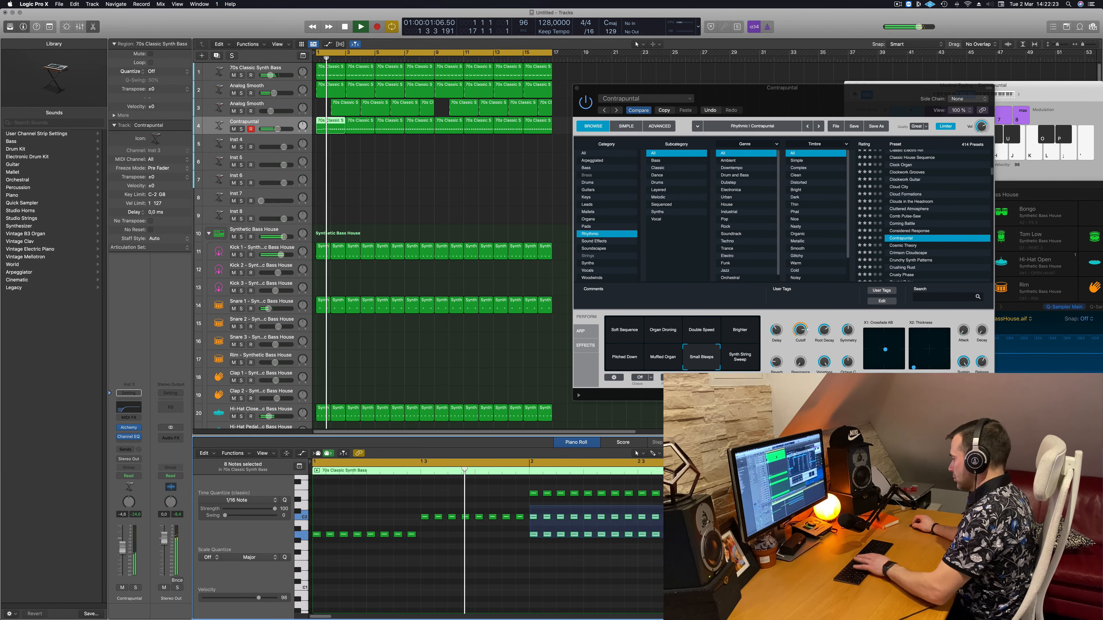
{"action": "key", "text": "Delete"}
Step: Replay the thinned part and audition Contrapuntal's Synth String Sweep and Soft Sequence variations
{"action": "key", "text": "space"}
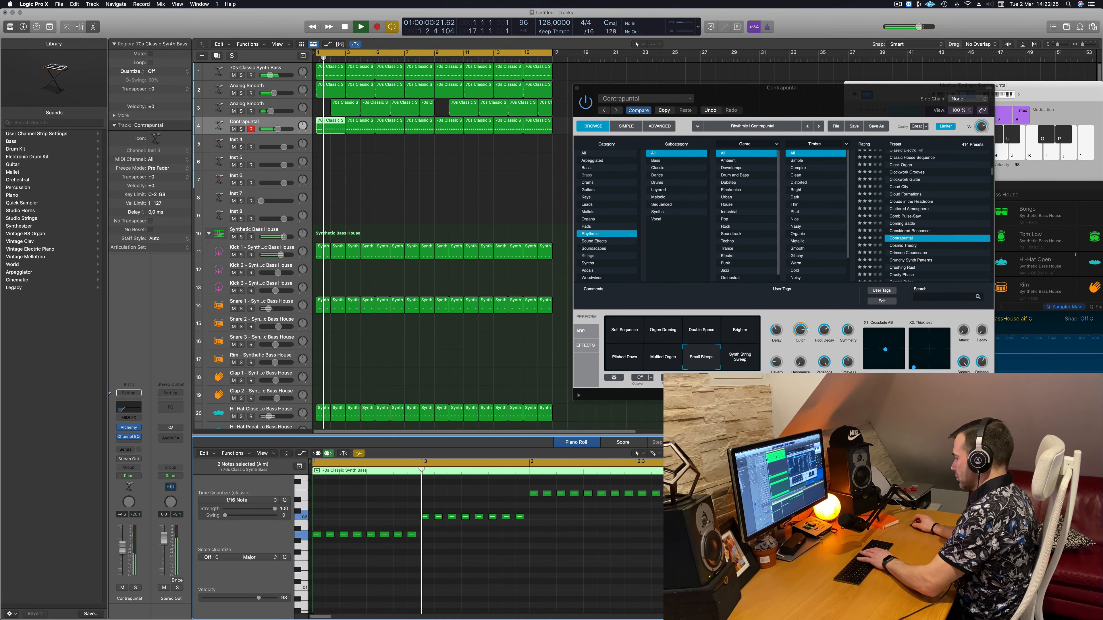
{"action": "key", "text": "space"}
{"action": "key", "text": "space"}
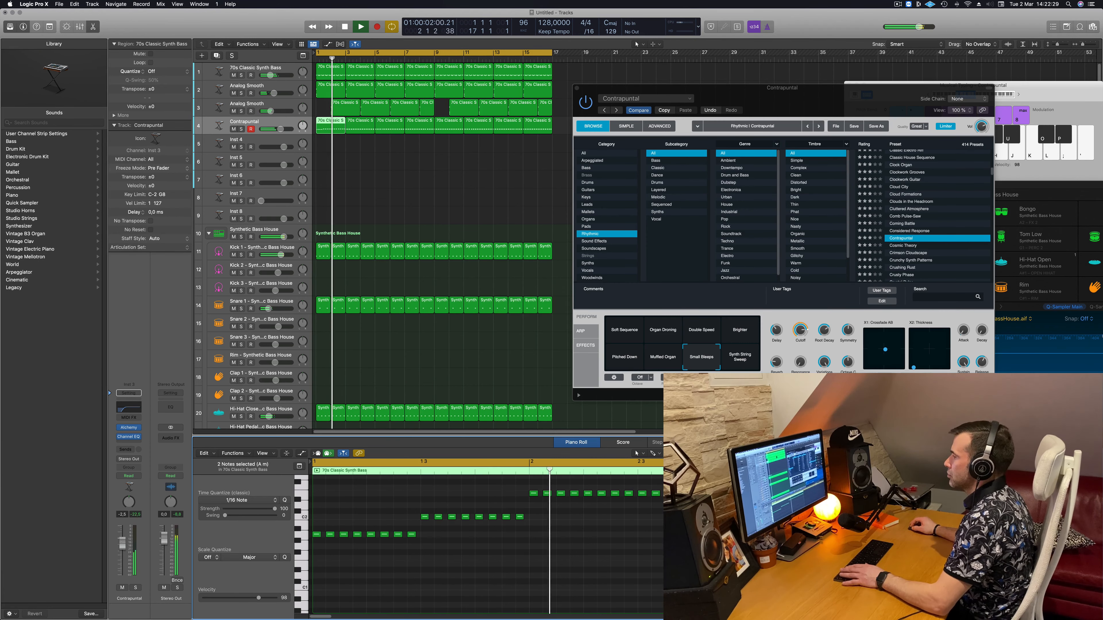
{"action": "left_click", "coordinate": [739, 357]}
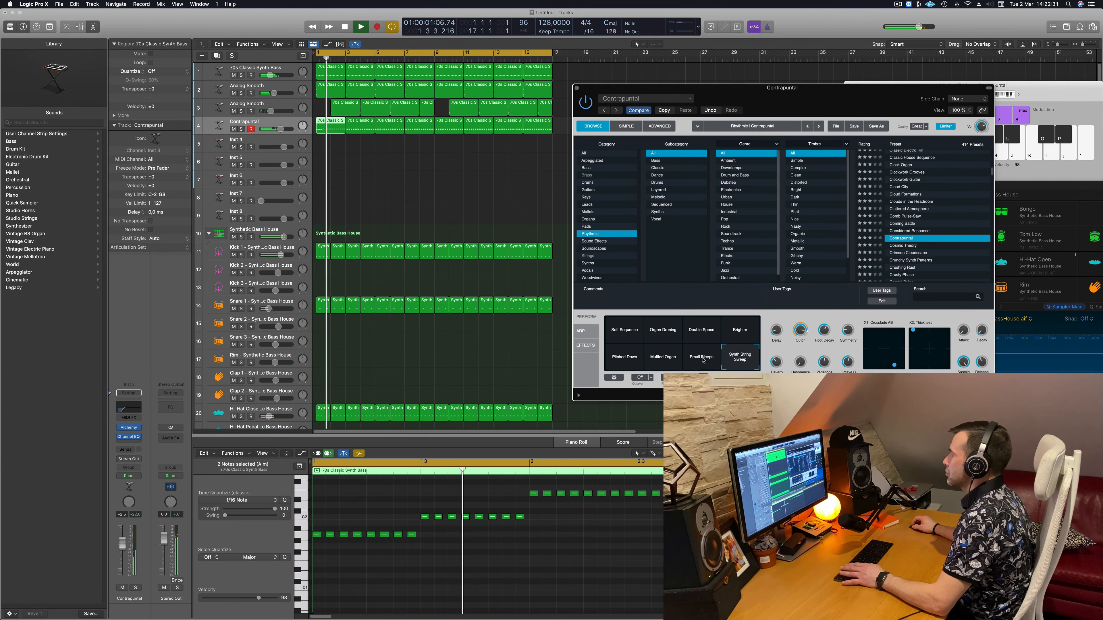
{"action": "left_click", "coordinate": [632, 335]}
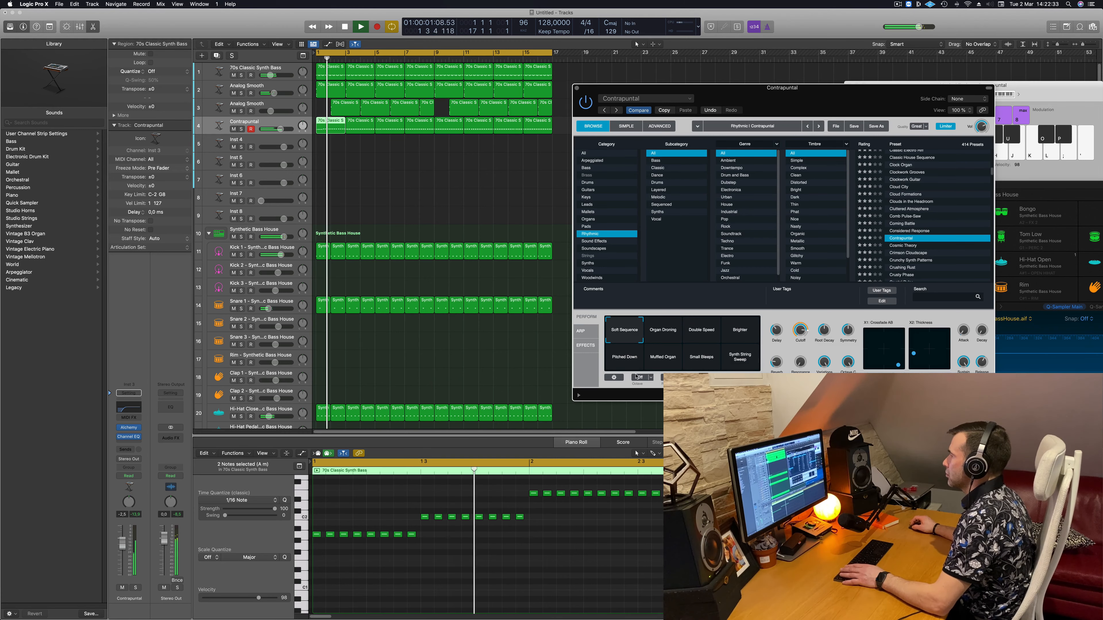
Step: Move the synth window clear of the regions and delete every Contrapuntal region after the first one
{"action": "left_click_drag", "start_coordinate": [832, 90], "coordinate": [909, 77]}
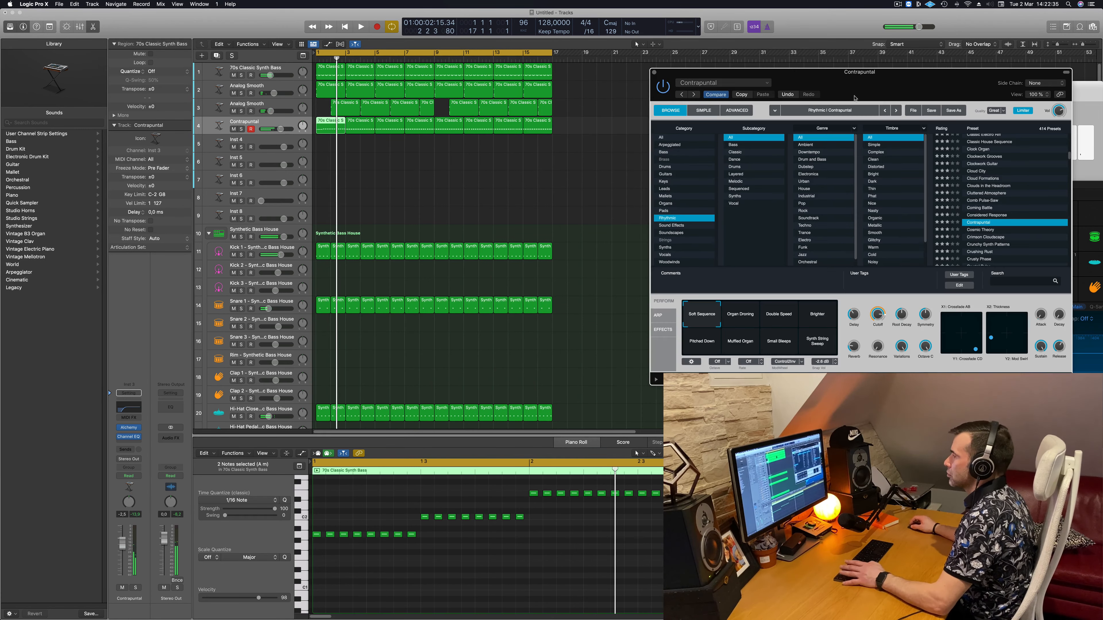
{"action": "left_click", "coordinate": [421, 192]}
{"action": "scroll", "coordinate": [416, 191], "scroll_direction": "left", "scroll_amount": 2}
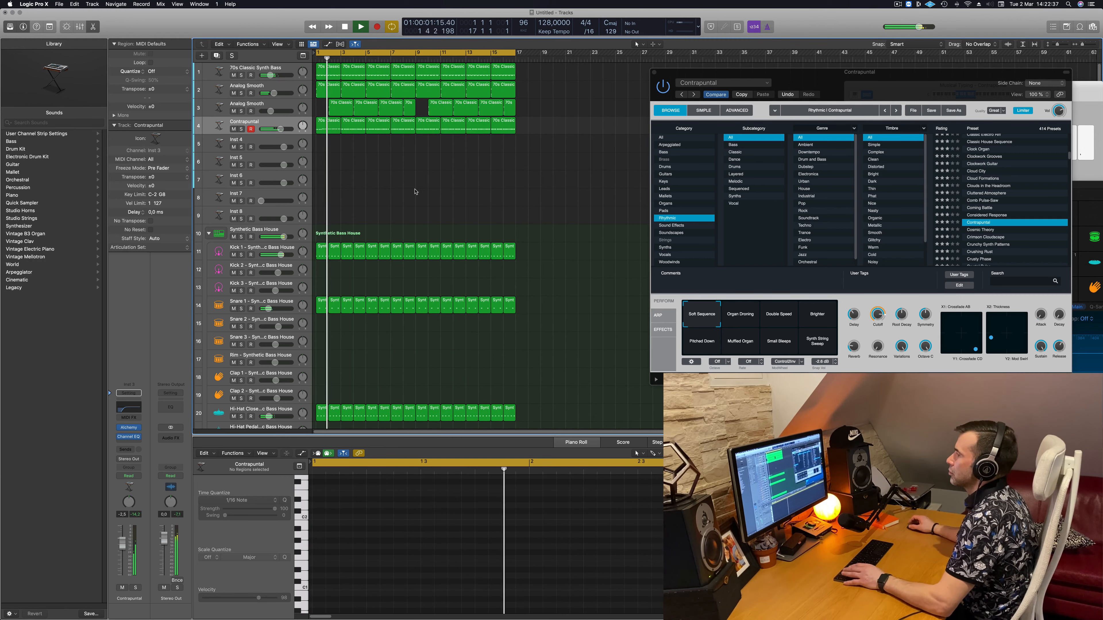
{"action": "left_click_drag", "start_coordinate": [365, 145], "coordinate": [530, 127]}
{"action": "key", "text": "BackSpace"}
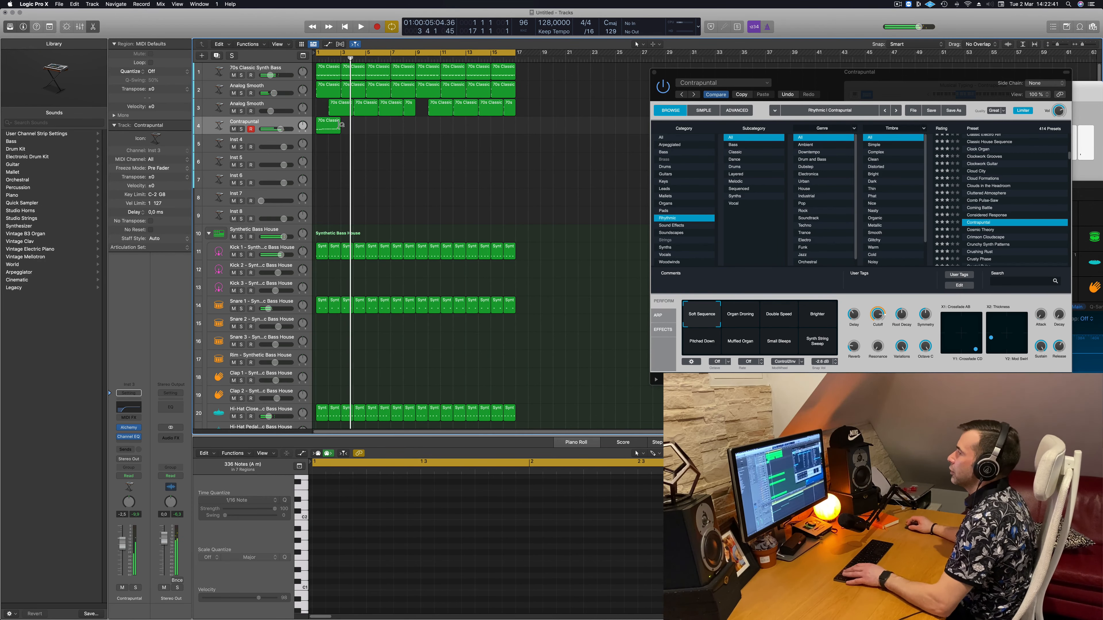
Step: Copy the edited first Contrapuntal region repeatedly along the track to fill it up to bar 17
{"action": "left_click", "coordinate": [326, 127]}
{"action": "left_click_drag", "start_coordinate": [325, 130], "coordinate": [425, 125]}
{"action": "left_click", "coordinate": [327, 123], "text": "shift"}
{"action": "key", "text": "space"}
{"action": "left_click", "coordinate": [325, 123], "text": "shift"}
Step: Compare the Organ Droning, Brighter, Soft Sequence, Pitched Down and Muffled Organ variations, raise the volume slightly, and choose Small Bleeps
{"action": "left_click_drag", "start_coordinate": [694, 106], "coordinate": [634, 125]}
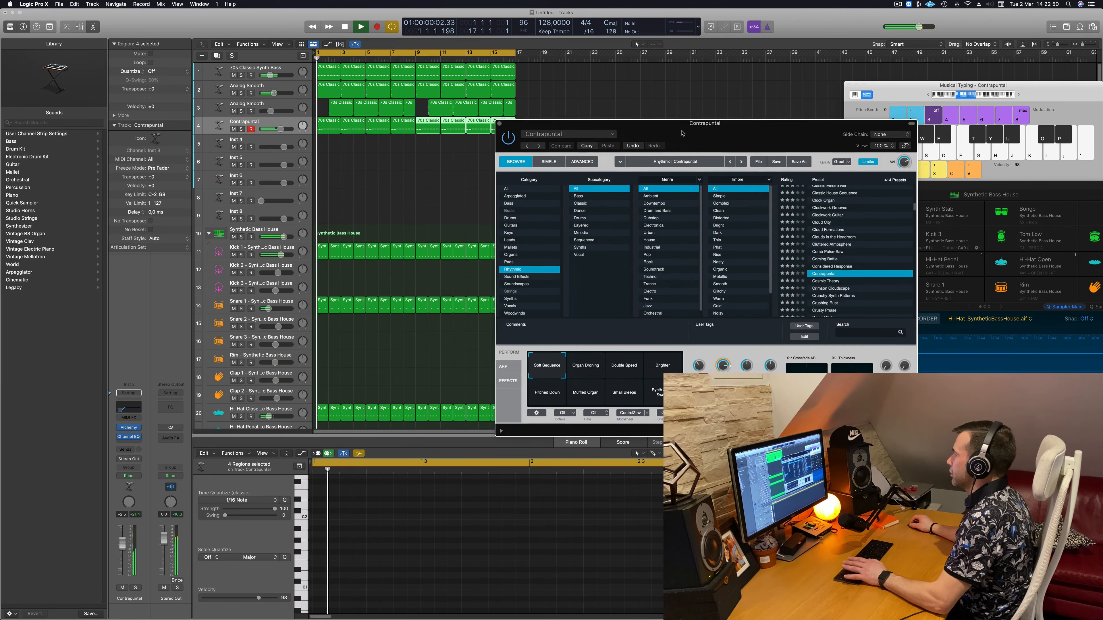
{"action": "left_click", "coordinate": [586, 369]}
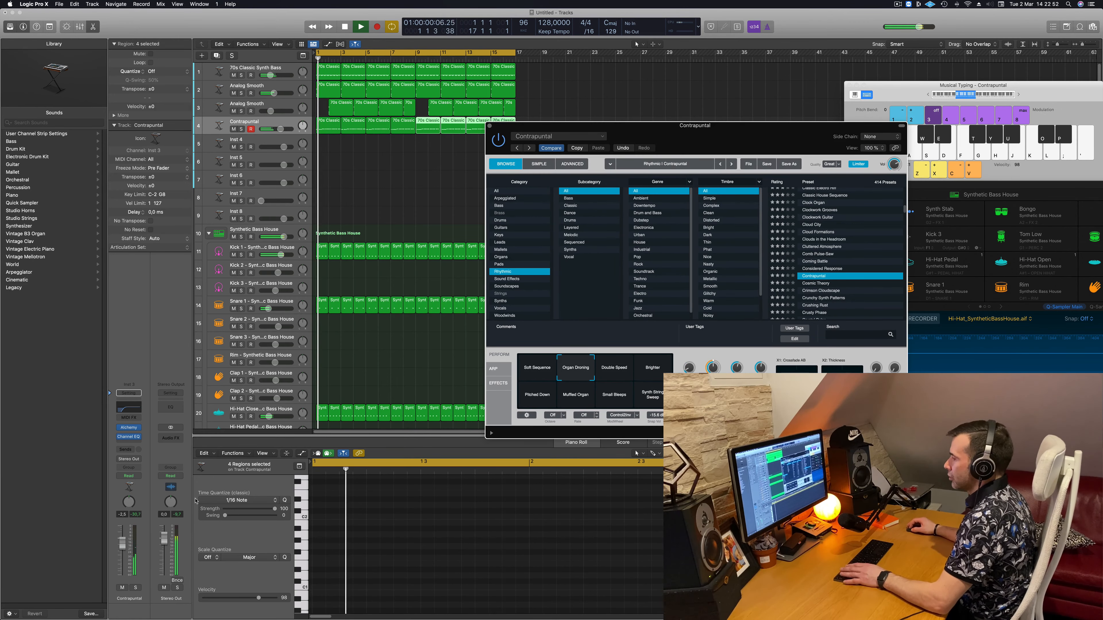
{"action": "left_click_drag", "start_coordinate": [120, 545], "coordinate": [121, 542]}
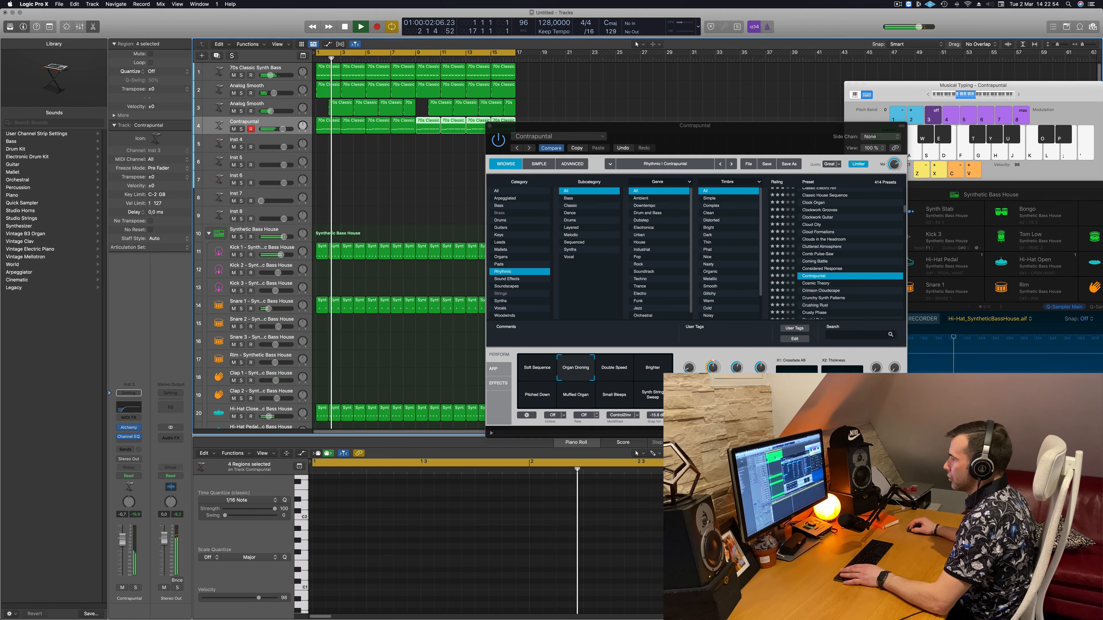
{"action": "left_click", "coordinate": [583, 381]}
{"action": "left_click", "coordinate": [654, 370]}
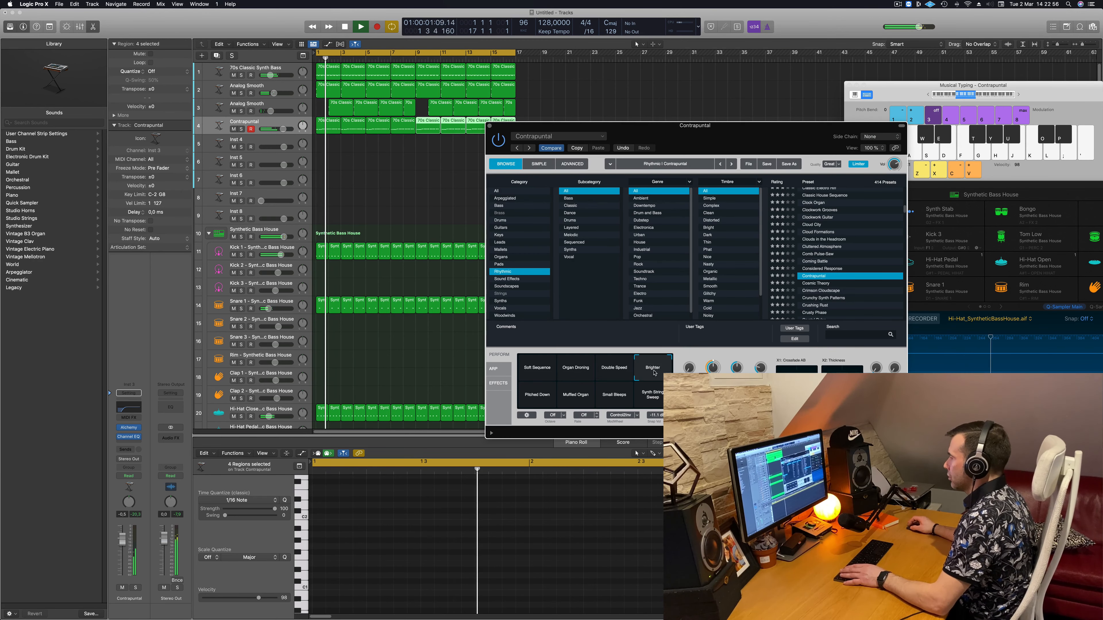
{"action": "left_click", "coordinate": [528, 368]}
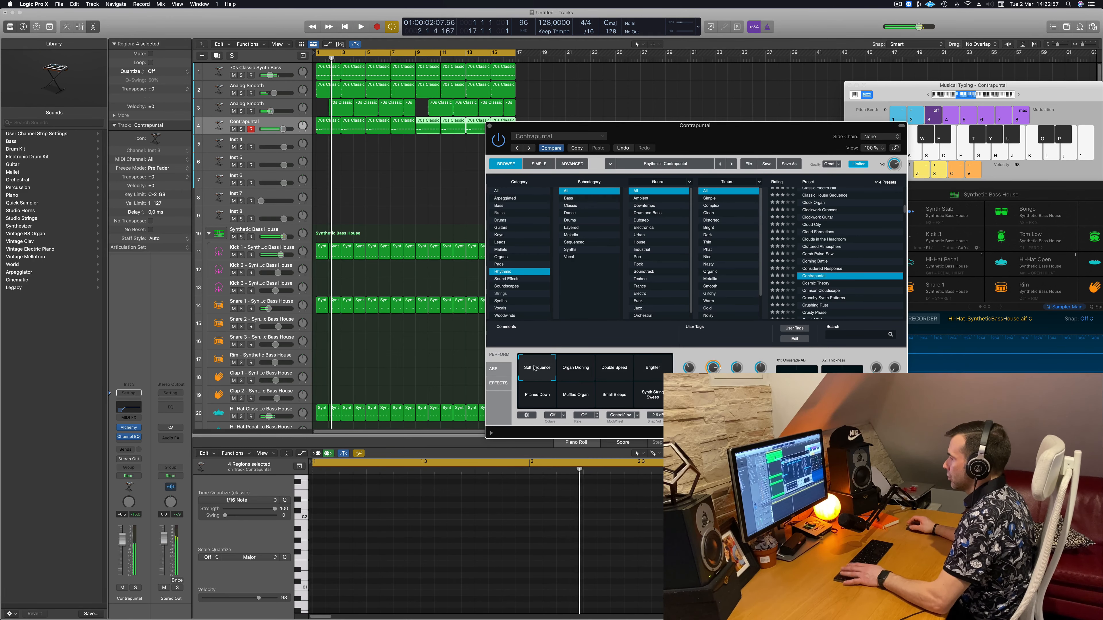
{"action": "left_click", "coordinate": [536, 397]}
{"action": "left_click", "coordinate": [580, 396]}
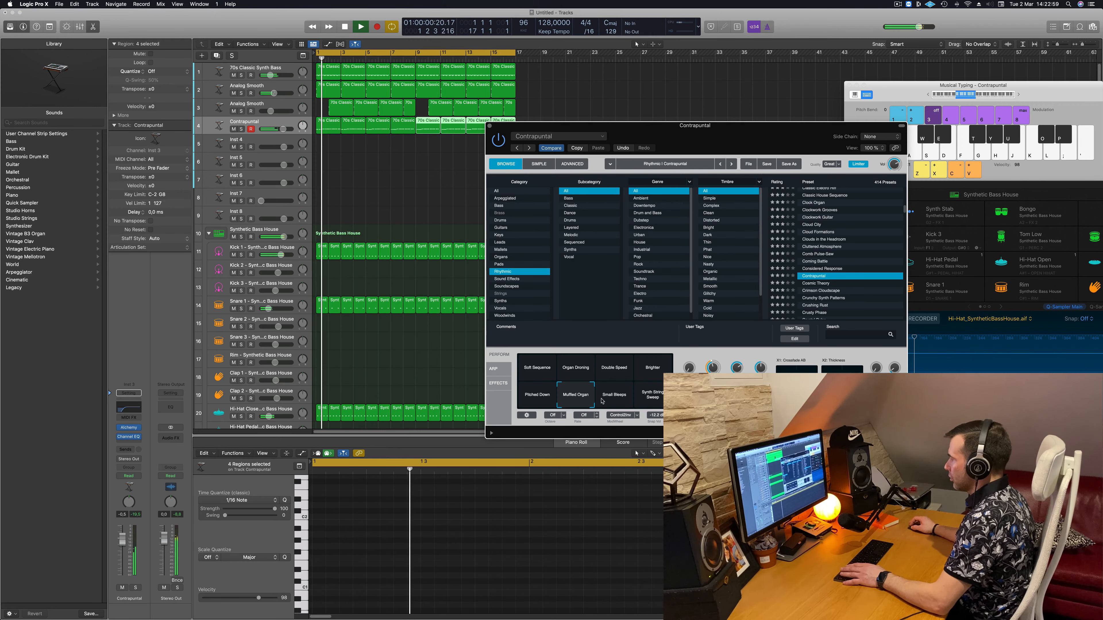
{"action": "left_click", "coordinate": [614, 397]}
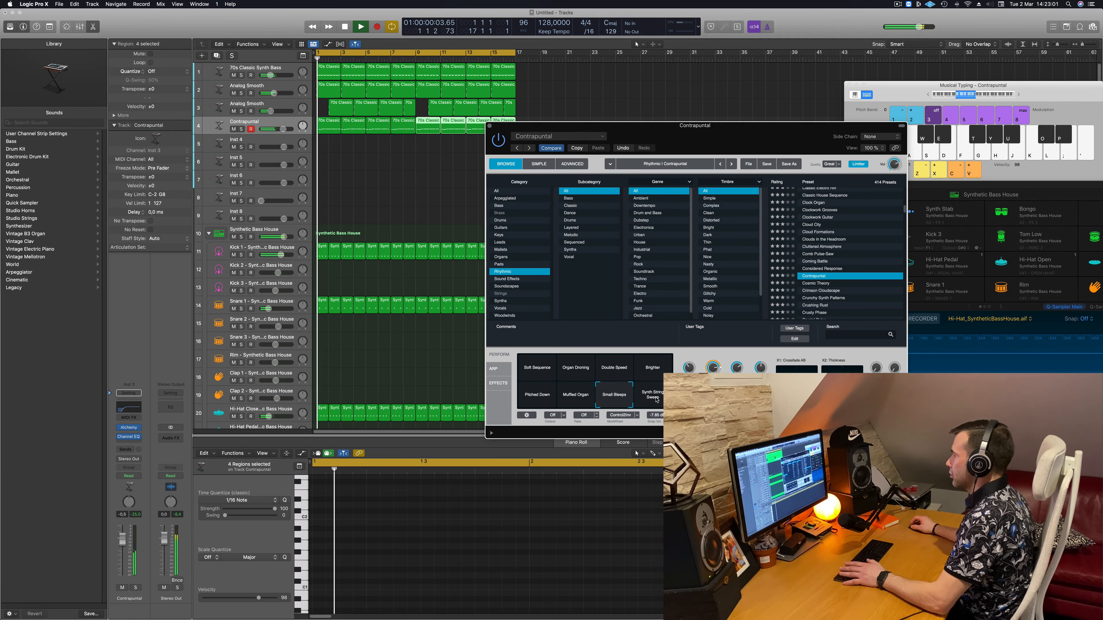
Step: Duplicate the Contrapuntal track with its settings and copy all eight of its regions onto the new track
{"action": "left_click_drag", "start_coordinate": [608, 126], "coordinate": [700, 84]}
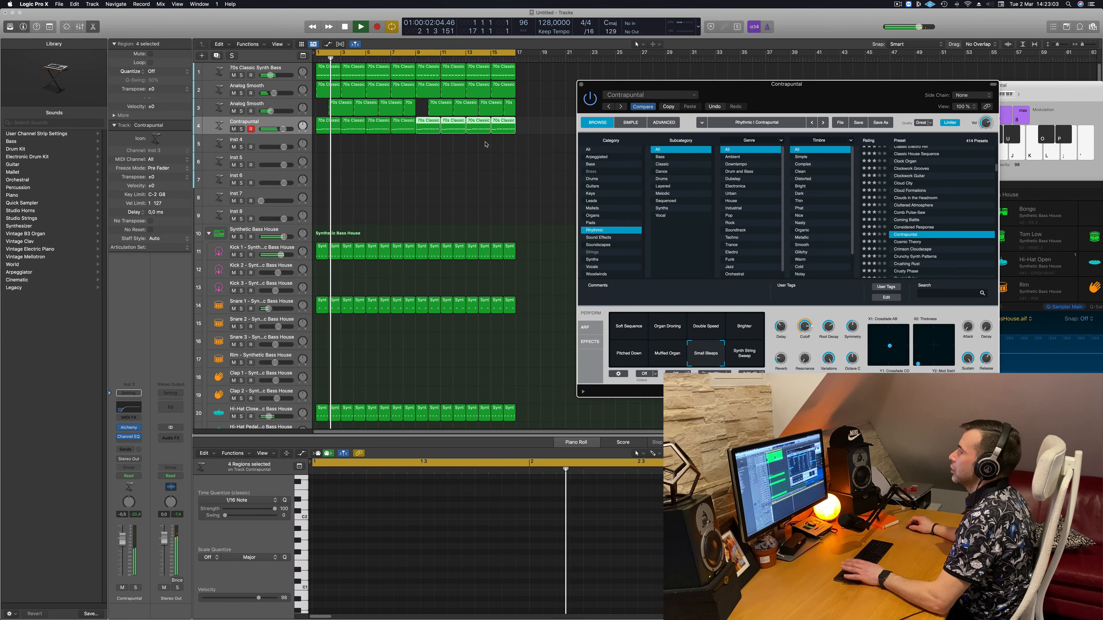
{"action": "left_click", "coordinate": [268, 123]}
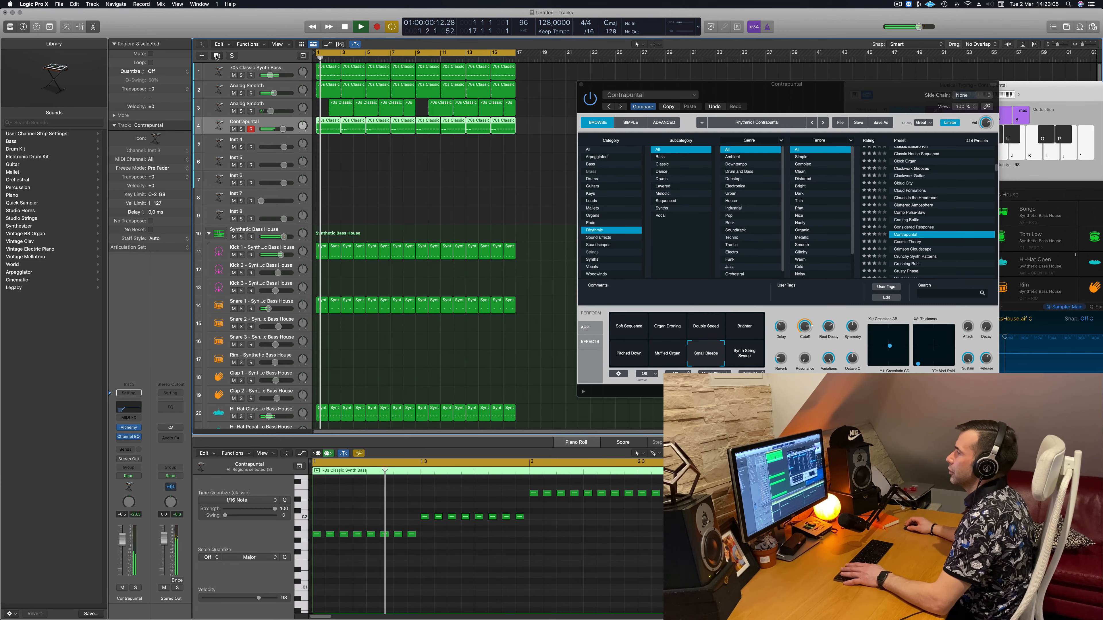
{"action": "left_click", "coordinate": [216, 56]}
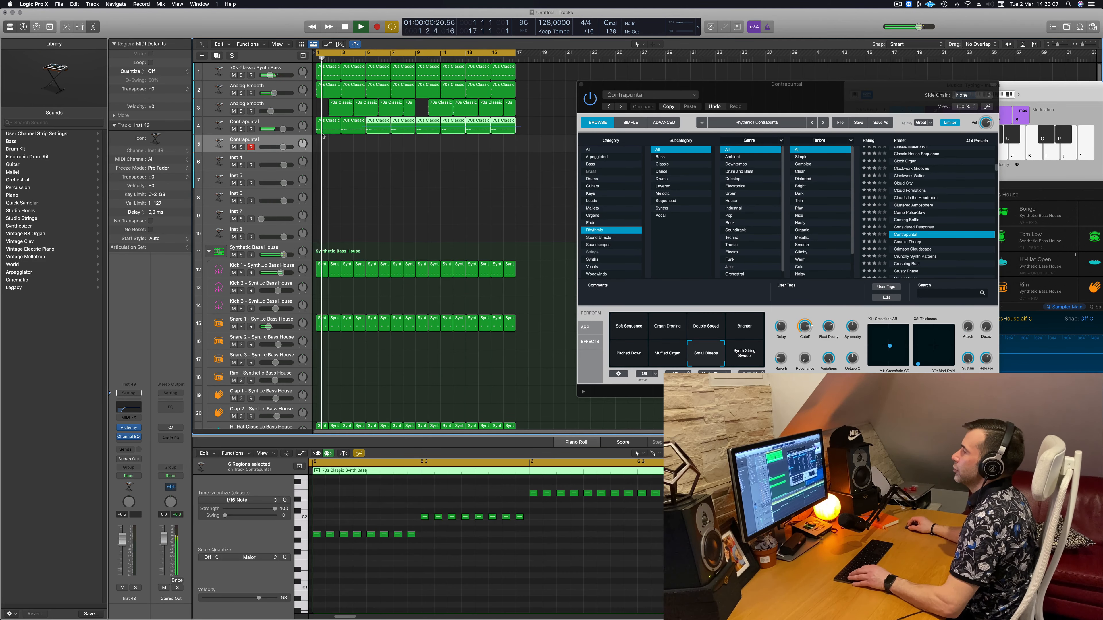
{"action": "left_click", "coordinate": [331, 123]}
{"action": "left_click_drag", "start_coordinate": [329, 134], "coordinate": [328, 142]}
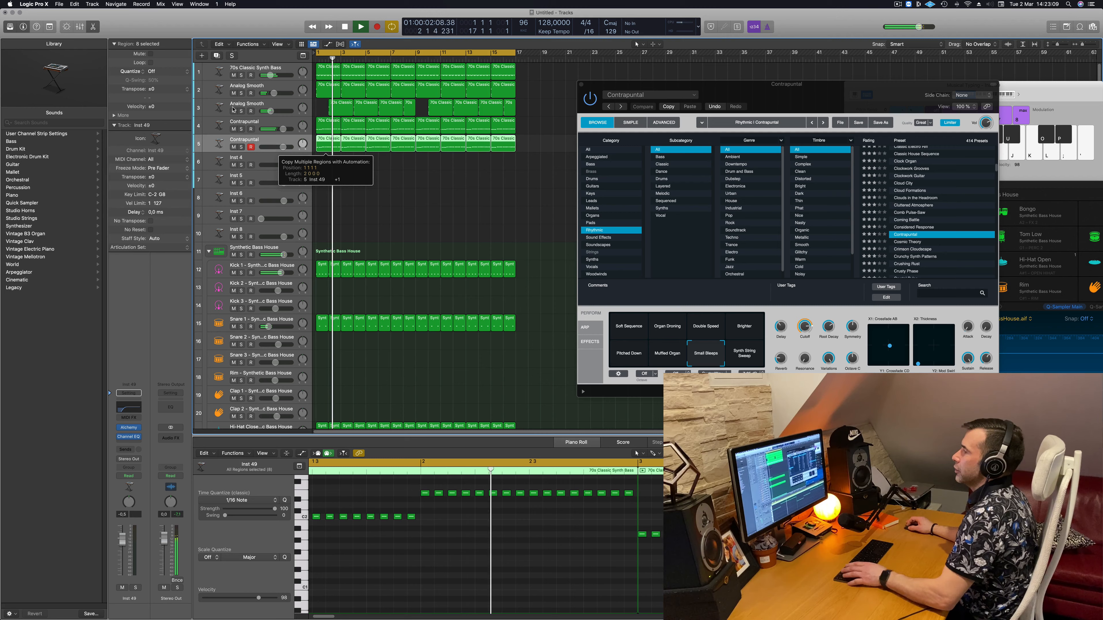
Step: Mute the original Contrapuntal track and load the Cosmic Theory preset in the duplicated track's Alchemy synth, keeping its window clear of the regions
{"action": "left_click", "coordinate": [233, 129]}
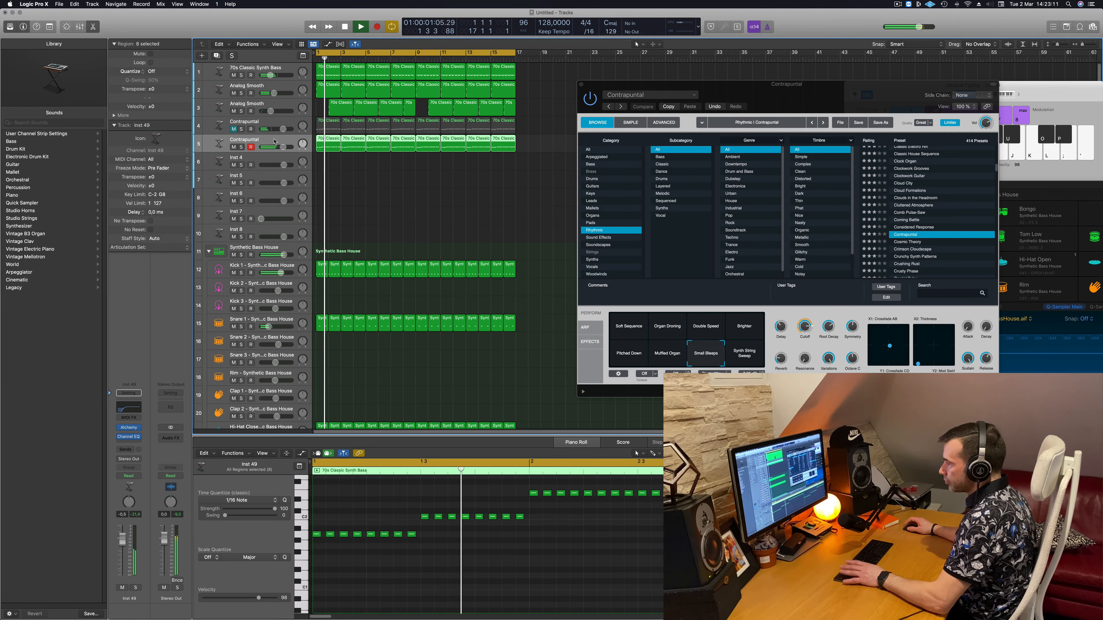
{"action": "left_click", "coordinate": [130, 428]}
{"action": "left_click_drag", "start_coordinate": [607, 119], "coordinate": [775, 118]}
{"action": "left_click", "coordinate": [846, 177]}
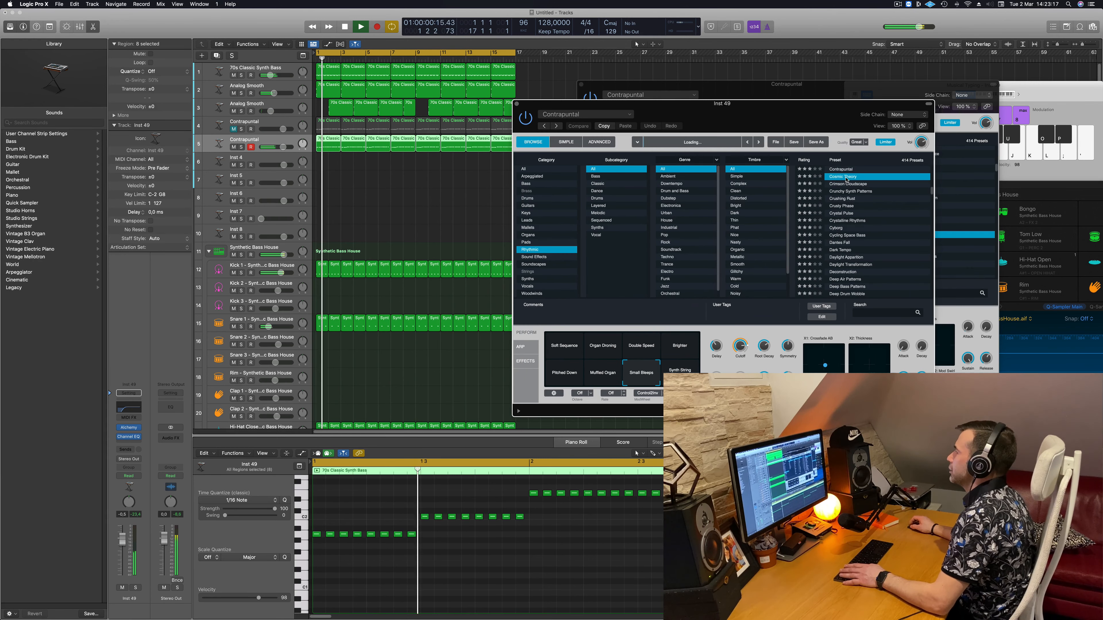
{"action": "left_click_drag", "start_coordinate": [779, 117], "coordinate": [725, 128]}
{"action": "key", "text": "space"}
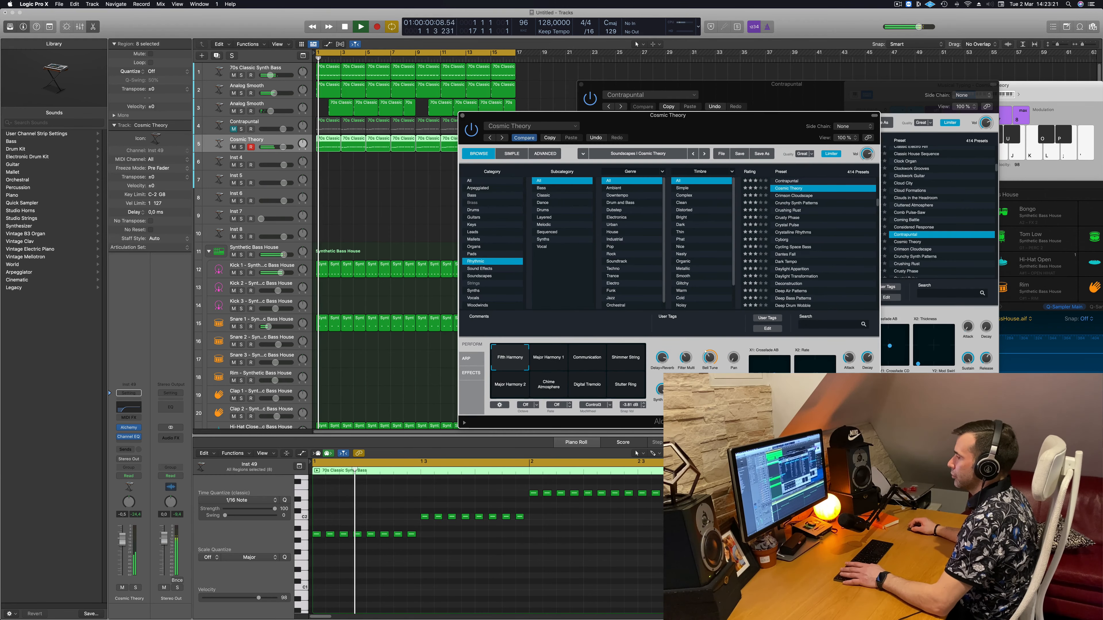
Step: Compare the Communication, Shimmer String and Stutter Ring variations of the Cosmic Theory preset during playback
{"action": "left_click", "coordinate": [580, 364]}
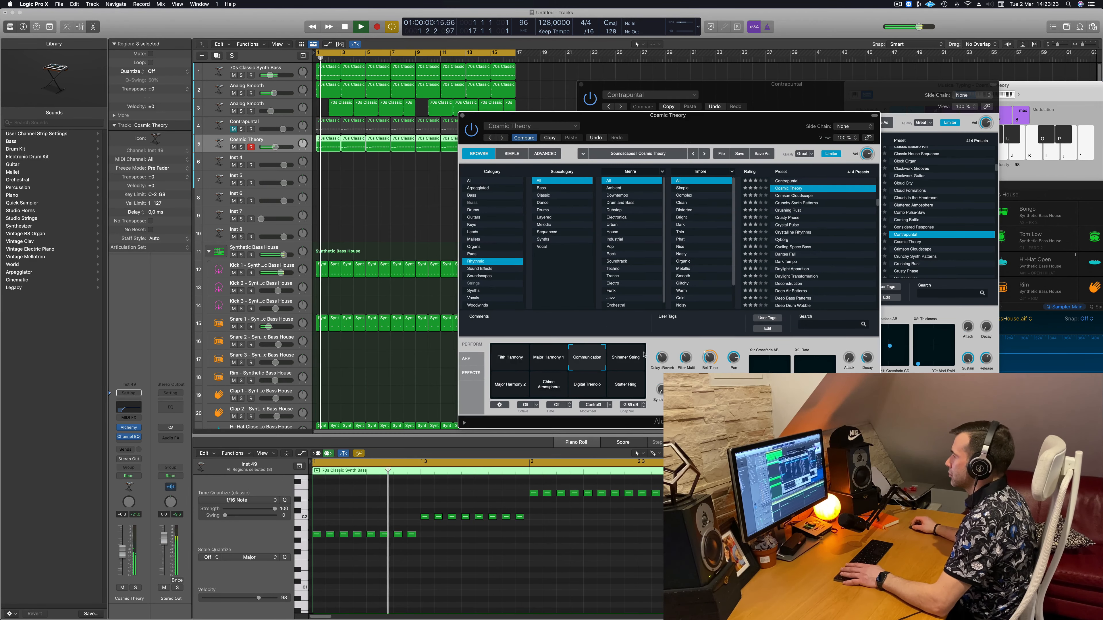
{"action": "left_click", "coordinate": [623, 362]}
{"action": "left_click", "coordinate": [626, 384]}
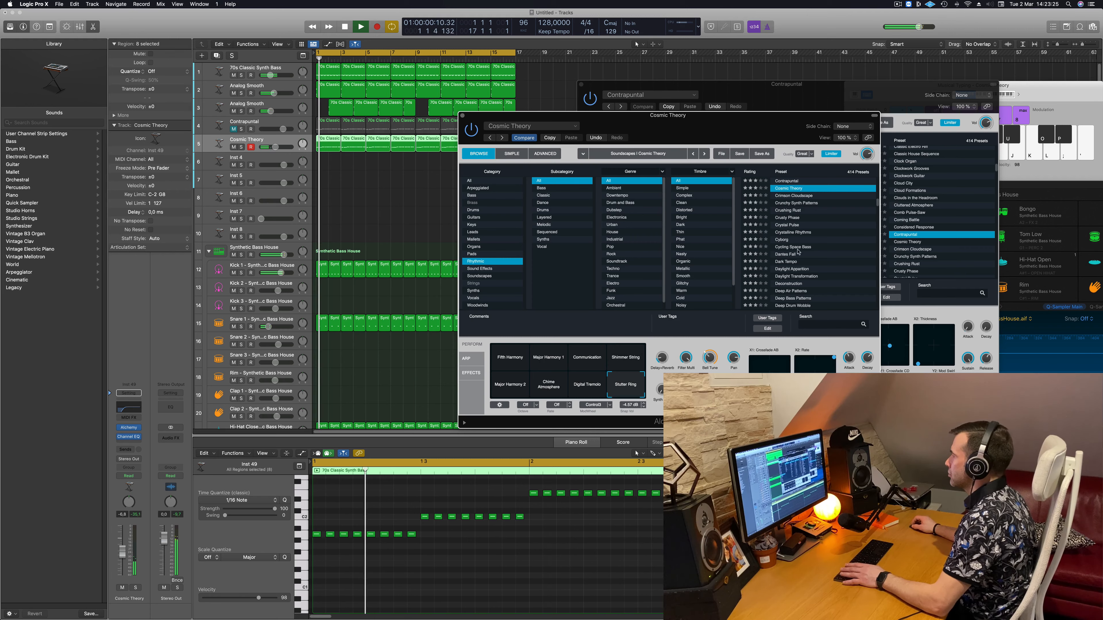
Step: Audition the Crushing Rust, Crystalline Rhythms and Crystal Pulse presets on the duplicated track, restarting playback and adjusting the track volume
{"action": "left_click", "coordinate": [782, 212]}
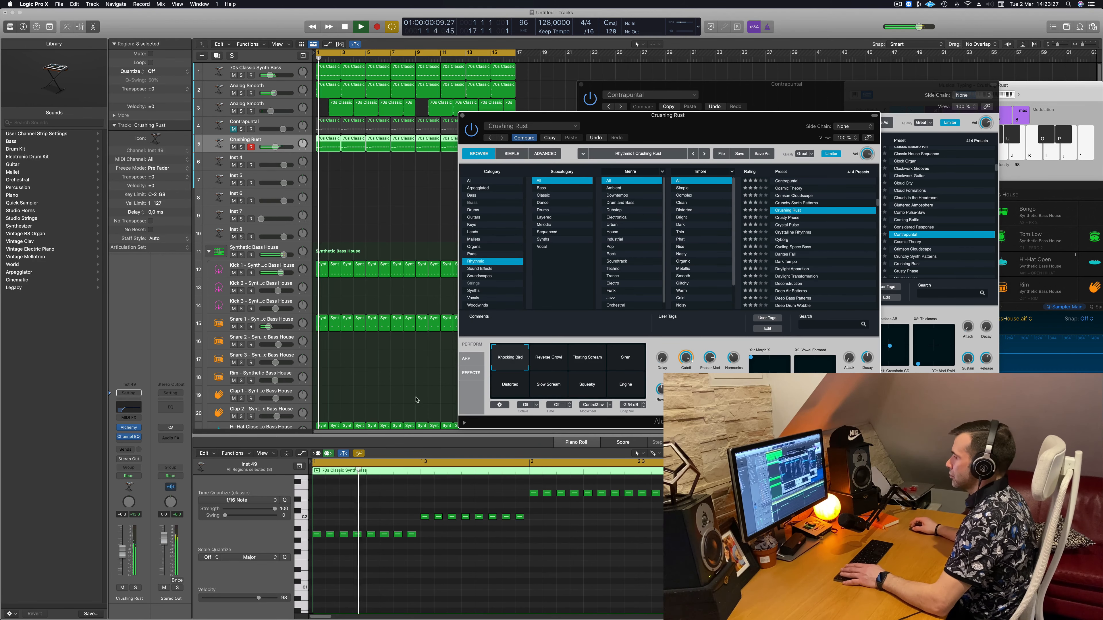
{"action": "key", "text": "super+grave"}
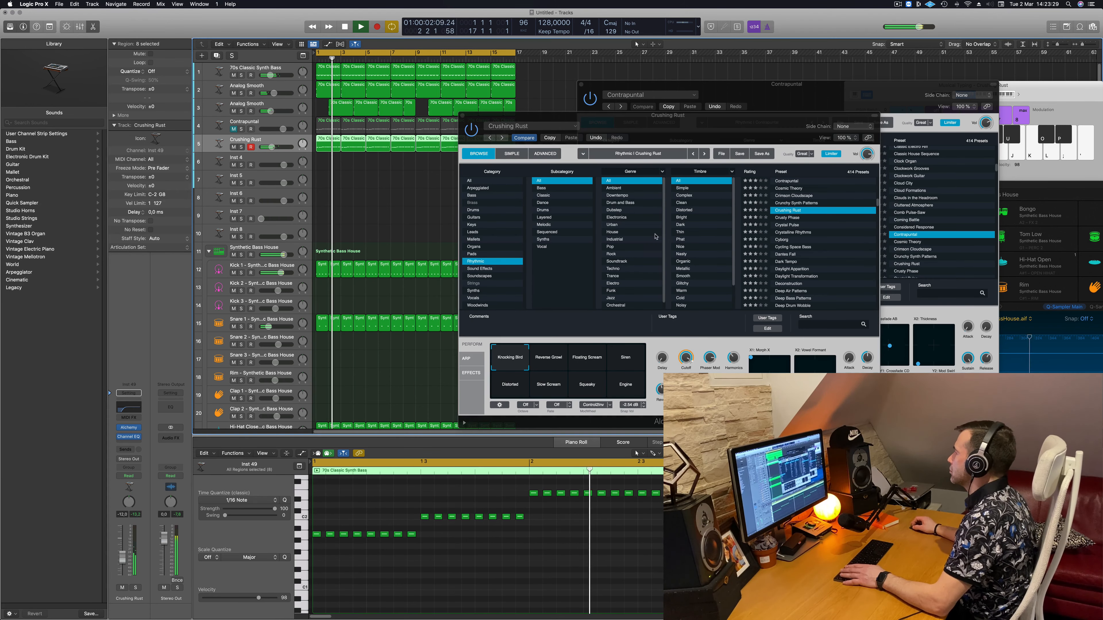
{"action": "left_click", "coordinate": [790, 234]}
{"action": "left_click", "coordinate": [792, 233]}
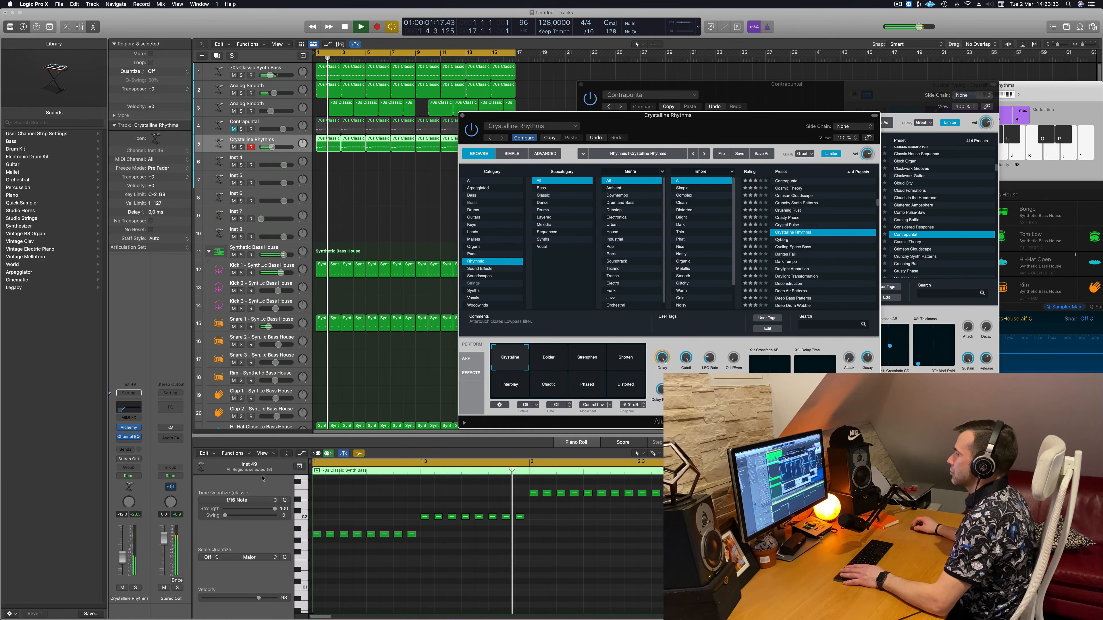
{"action": "left_click", "coordinate": [792, 225]}
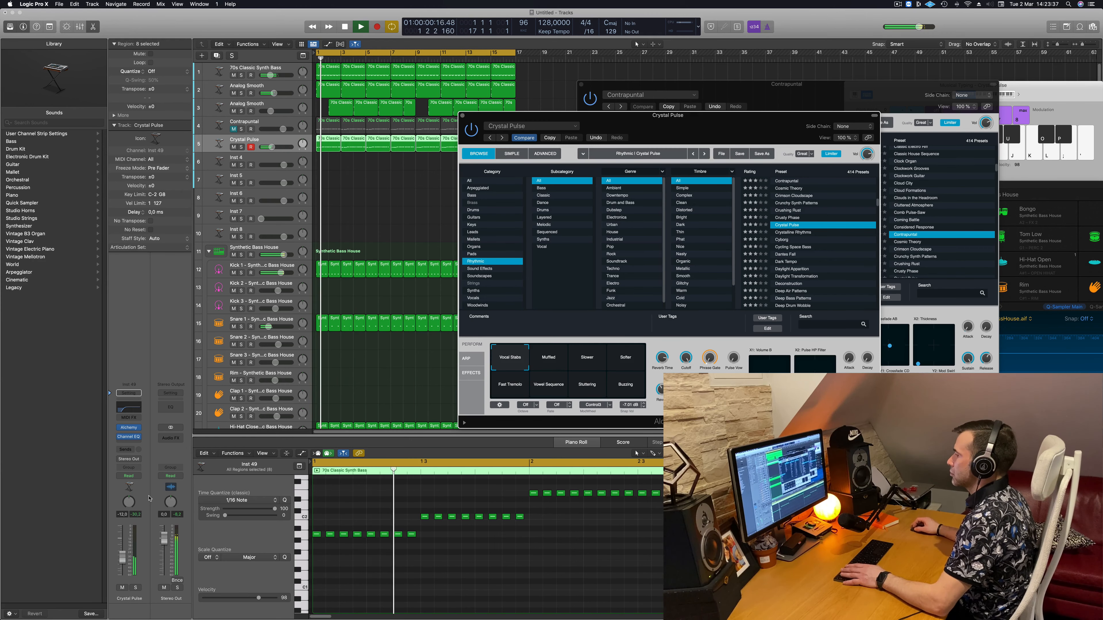
{"action": "left_click", "coordinate": [311, 442]}
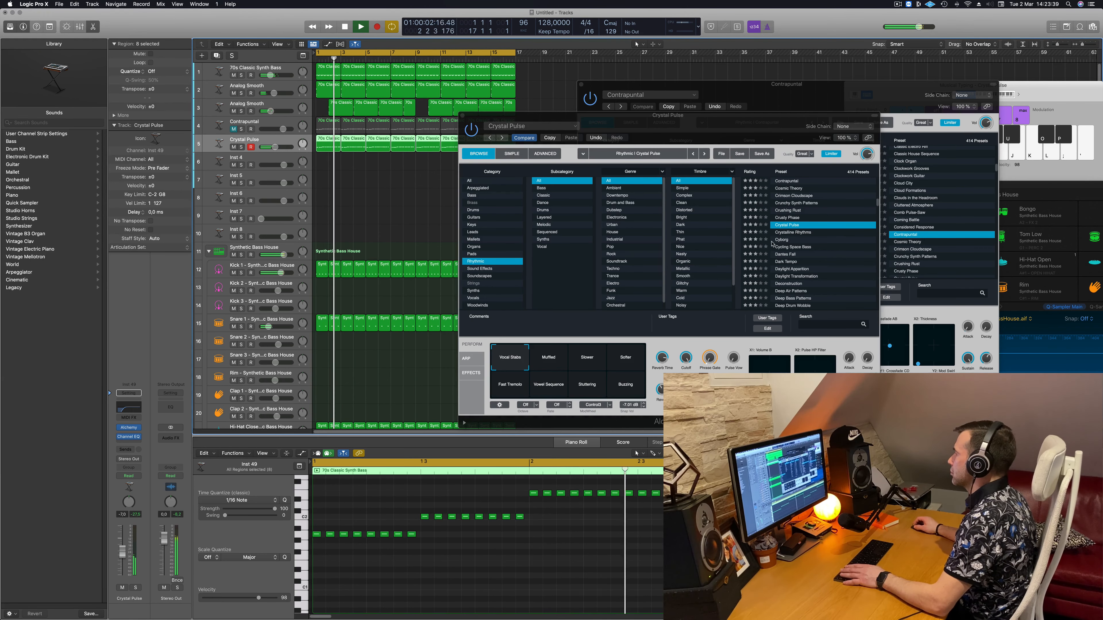
Step: Audition the Cyborg and Cycling Space Bass presets on the duplicated track
{"action": "left_click", "coordinate": [780, 241]}
{"action": "left_click", "coordinate": [780, 240]}
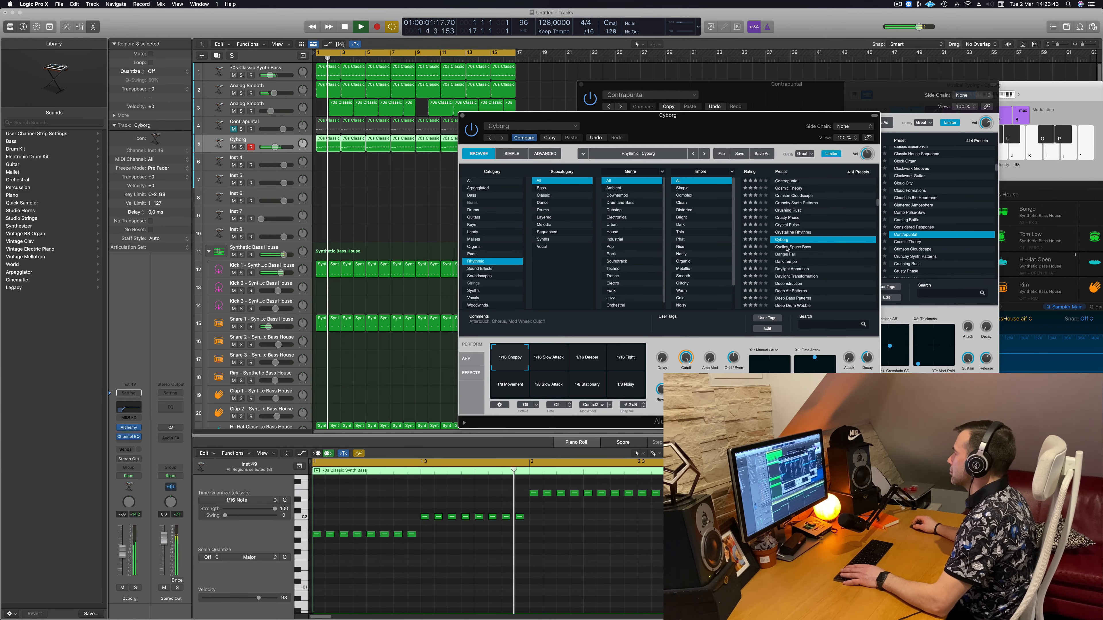
{"action": "left_click", "coordinate": [788, 248]}
{"action": "left_click_drag", "start_coordinate": [645, 132], "coordinate": [687, 112]}
{"action": "key", "text": "space"}
{"action": "key", "text": "space"}
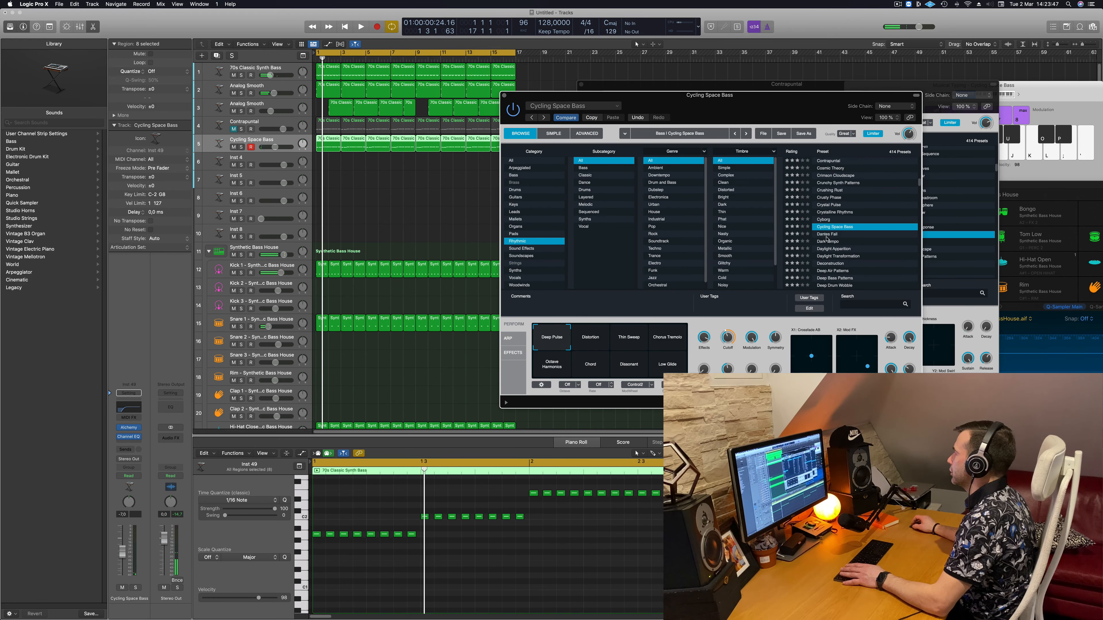
Step: Audition the Dantes Fall and Dark Tempo presets, restarting playback and shifting the synth window slightly
{"action": "left_click", "coordinate": [827, 235]}
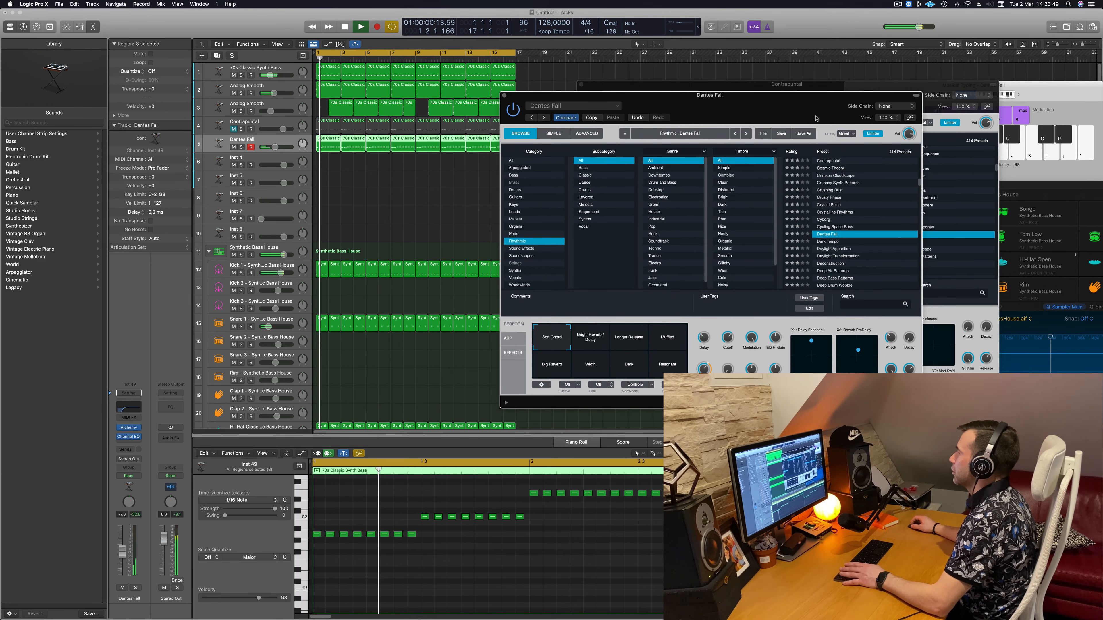
{"action": "left_click_drag", "start_coordinate": [826, 238], "coordinate": [845, 236]}
{"action": "left_click", "coordinate": [843, 243]}
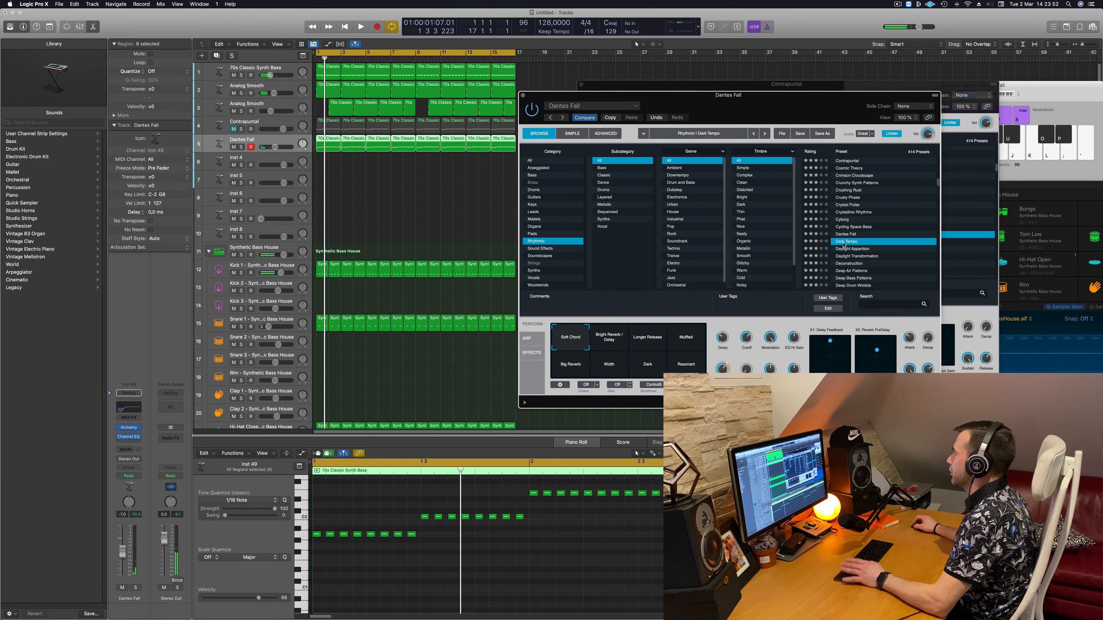
{"action": "key", "text": "space"}
{"action": "left_click_drag", "start_coordinate": [790, 98], "coordinate": [796, 87]}
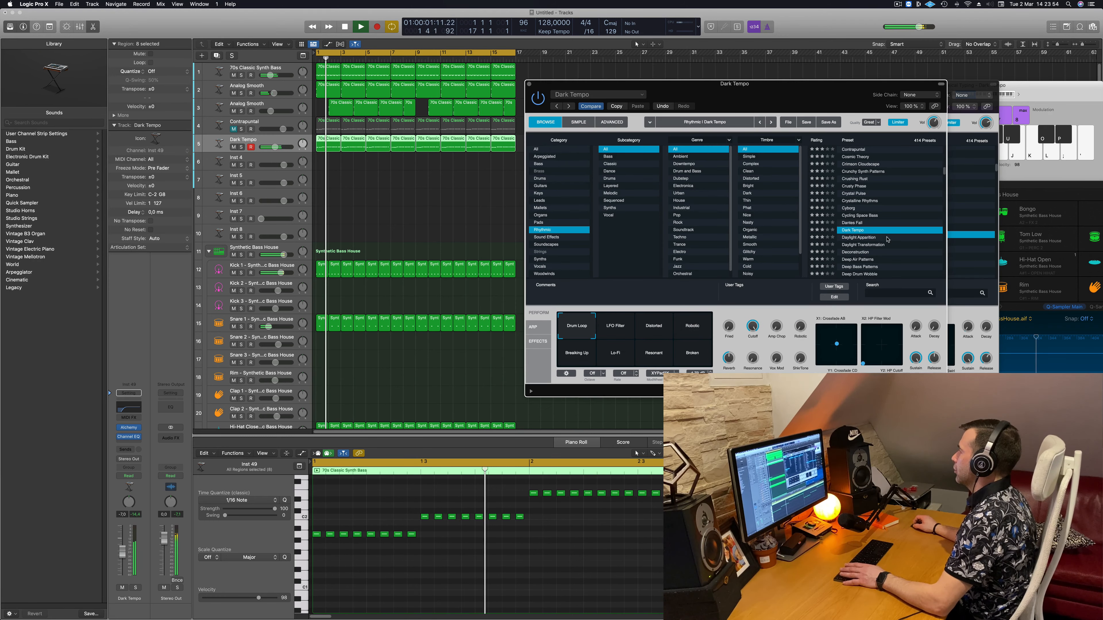
Step: Audition the Daylight Apparition and Deep Air Patterns presets with the looped arrangement
{"action": "left_click", "coordinate": [854, 238]}
{"action": "key", "text": "space"}
{"action": "key", "text": "space"}
{"action": "scroll", "coordinate": [887, 243], "scroll_direction": "down", "scroll_amount": 2}
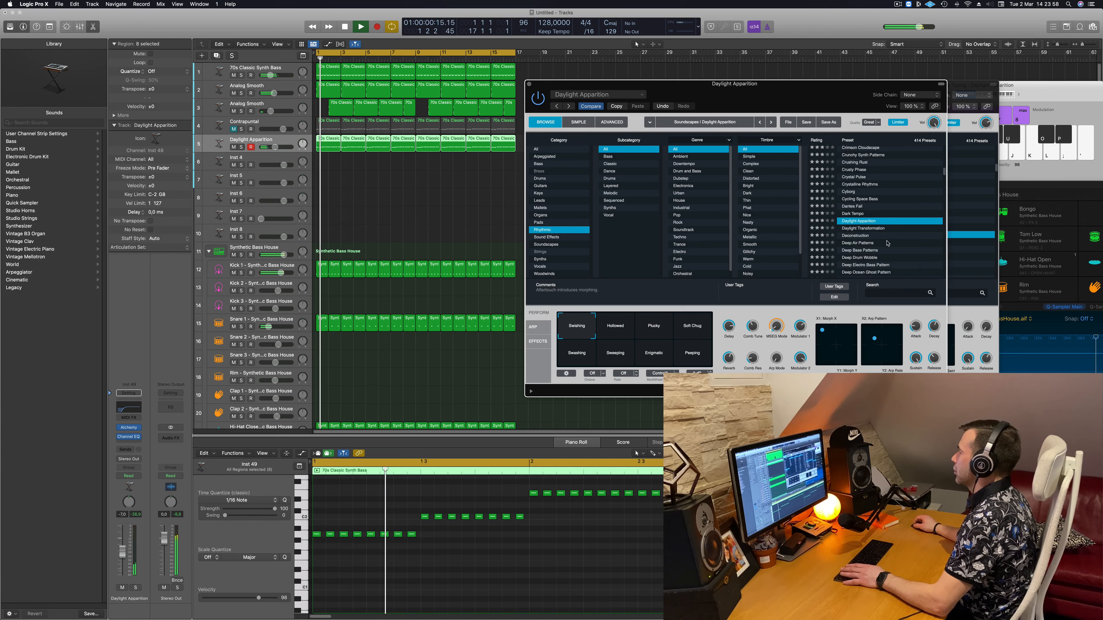
{"action": "scroll", "coordinate": [887, 243], "scroll_direction": "down", "scroll_amount": 1}
{"action": "left_click", "coordinate": [854, 235]}
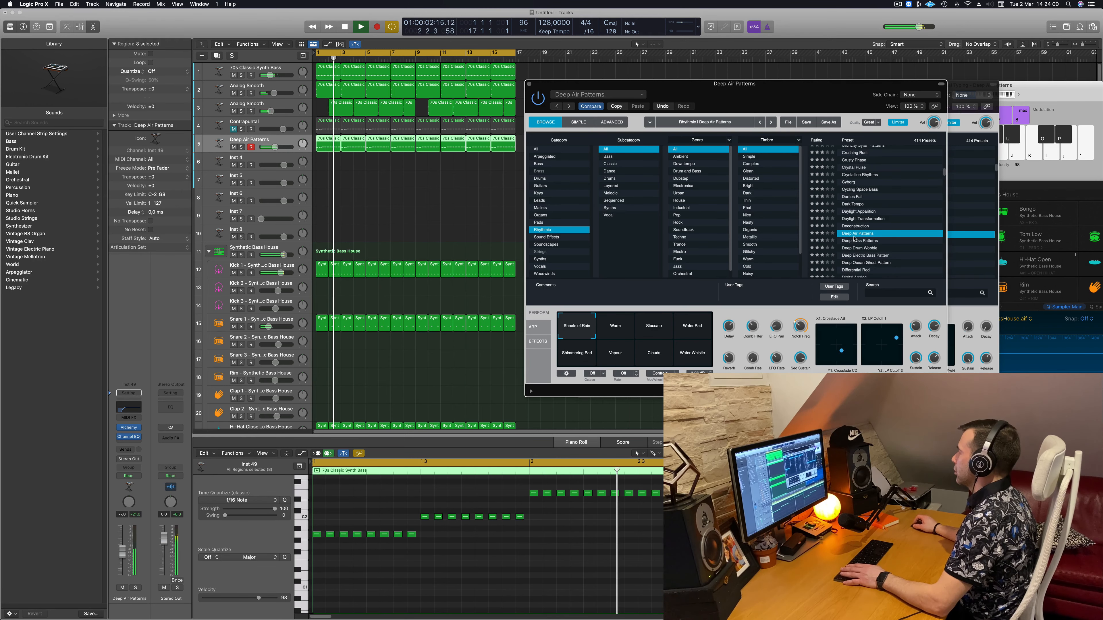
Step: Audition the Deep Ocean Ghost Pattern and Diminished Dream presets against the rest of the track
{"action": "scroll", "coordinate": [854, 239], "scroll_direction": "down", "scroll_amount": 3}
{"action": "left_click", "coordinate": [898, 214]}
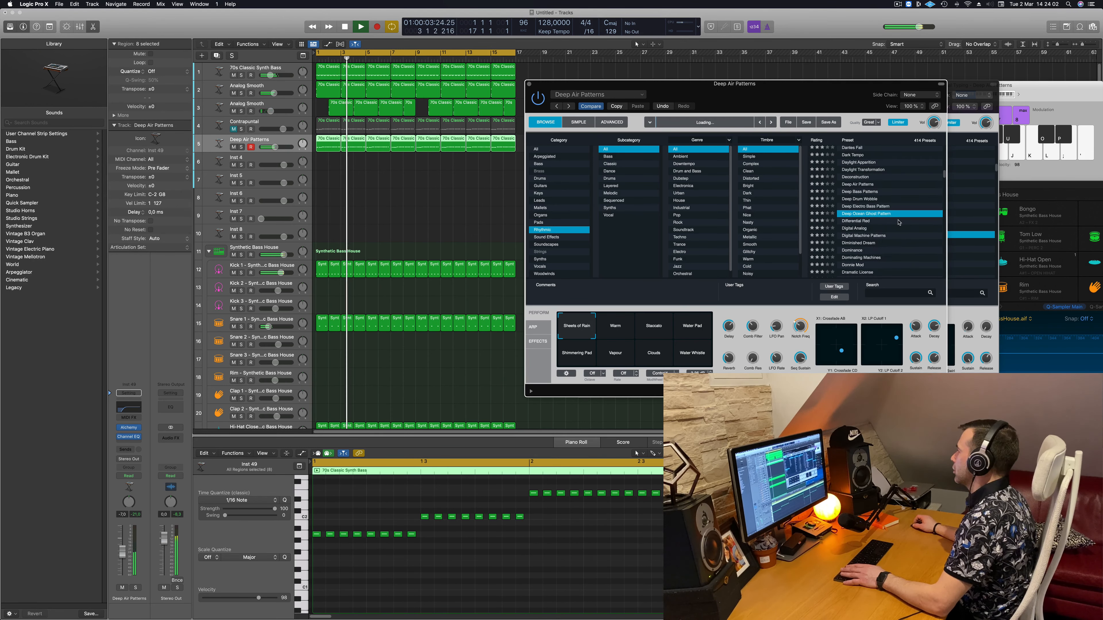
{"action": "key", "text": "space"}
{"action": "key", "text": "space"}
{"action": "scroll", "coordinate": [883, 223], "scroll_direction": "down", "scroll_amount": 1}
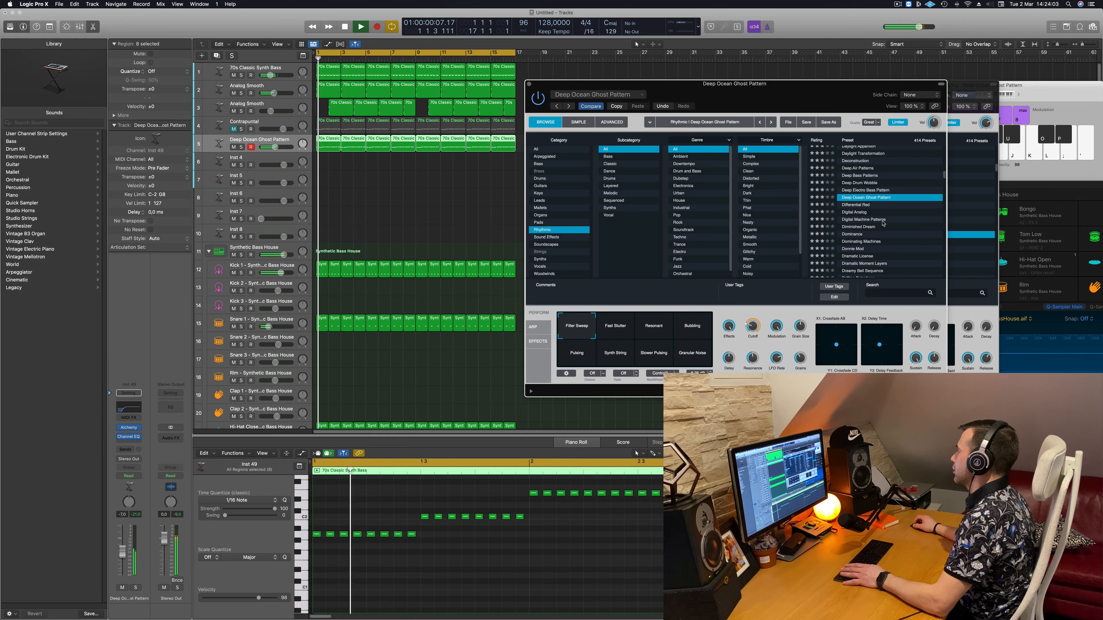
{"action": "scroll", "coordinate": [884, 223], "scroll_direction": "down", "scroll_amount": 1}
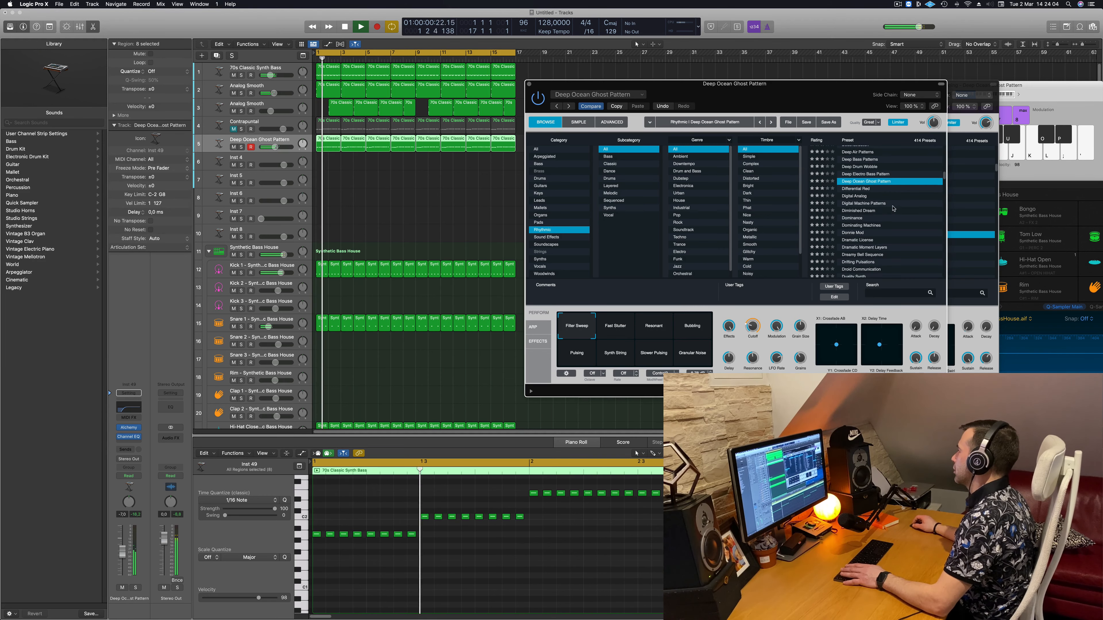
{"action": "left_click", "coordinate": [860, 211]}
Step: Audition the Drifting Pulsations preset with its Snappy, Clouded, Slow and Big Effects variations, and lower the track volume
{"action": "scroll", "coordinate": [880, 222], "scroll_direction": "down", "scroll_amount": 2}
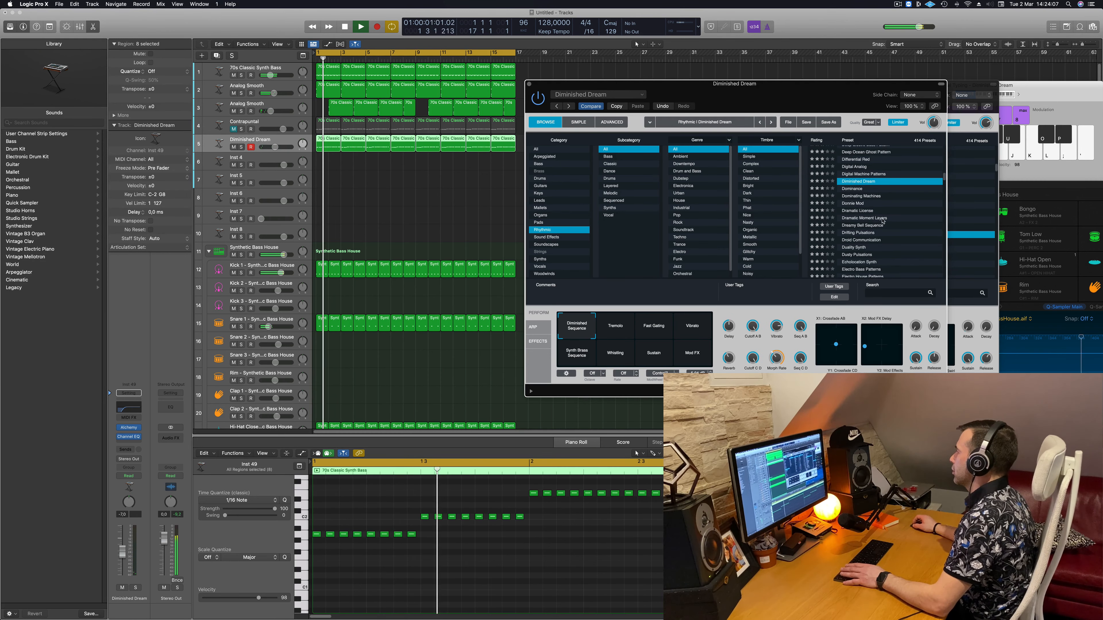
{"action": "left_click", "coordinate": [862, 233]}
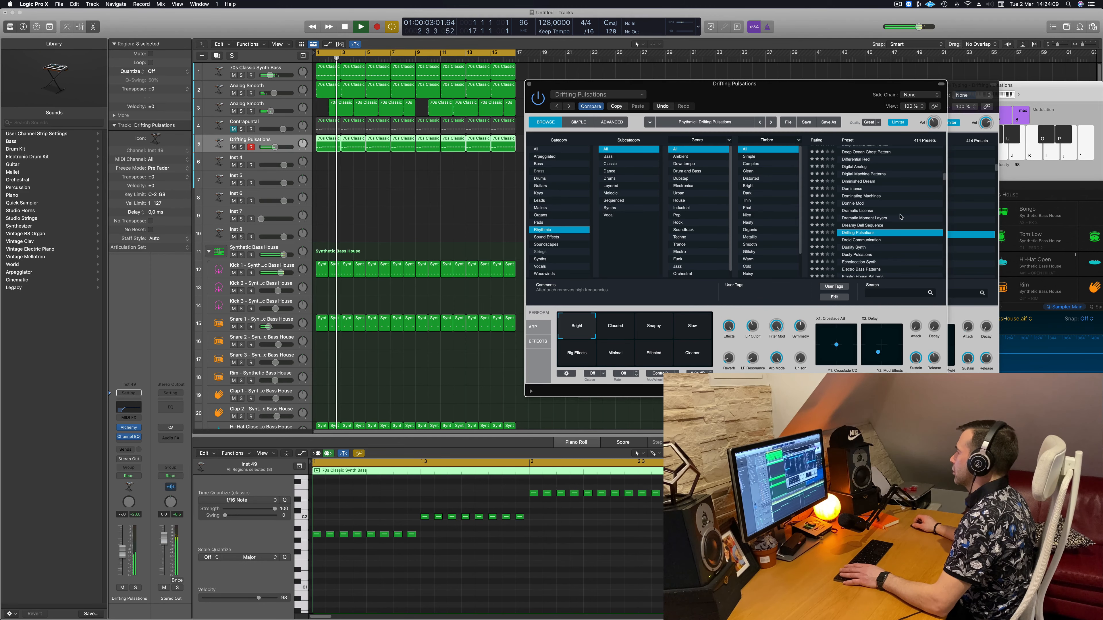
{"action": "scroll", "coordinate": [886, 222], "scroll_direction": "down", "scroll_amount": 2}
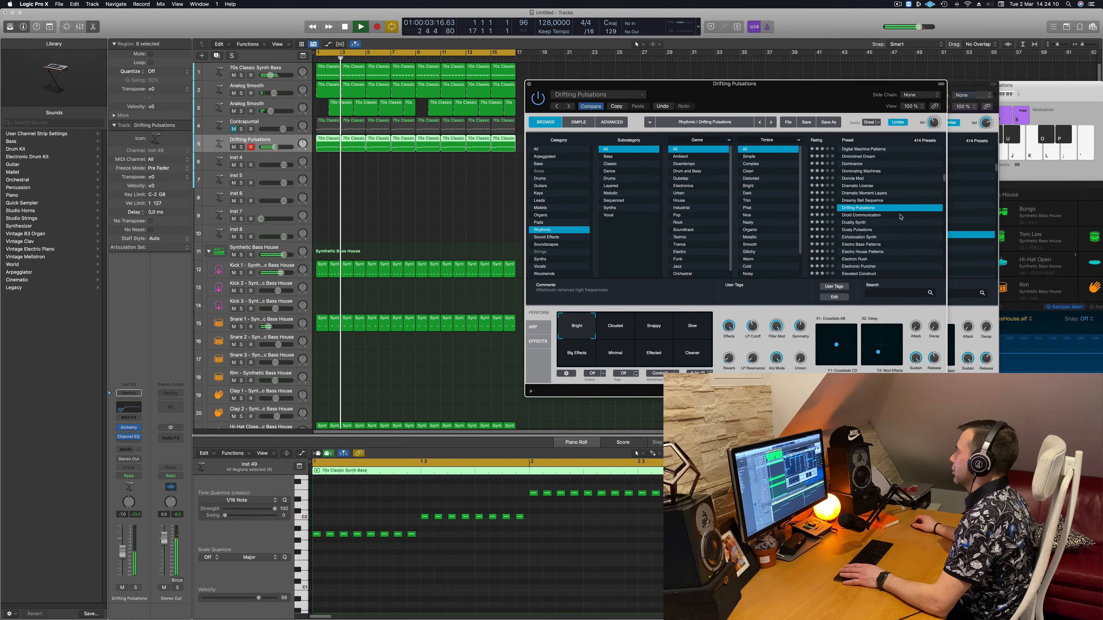
{"action": "left_click", "coordinate": [614, 330]}
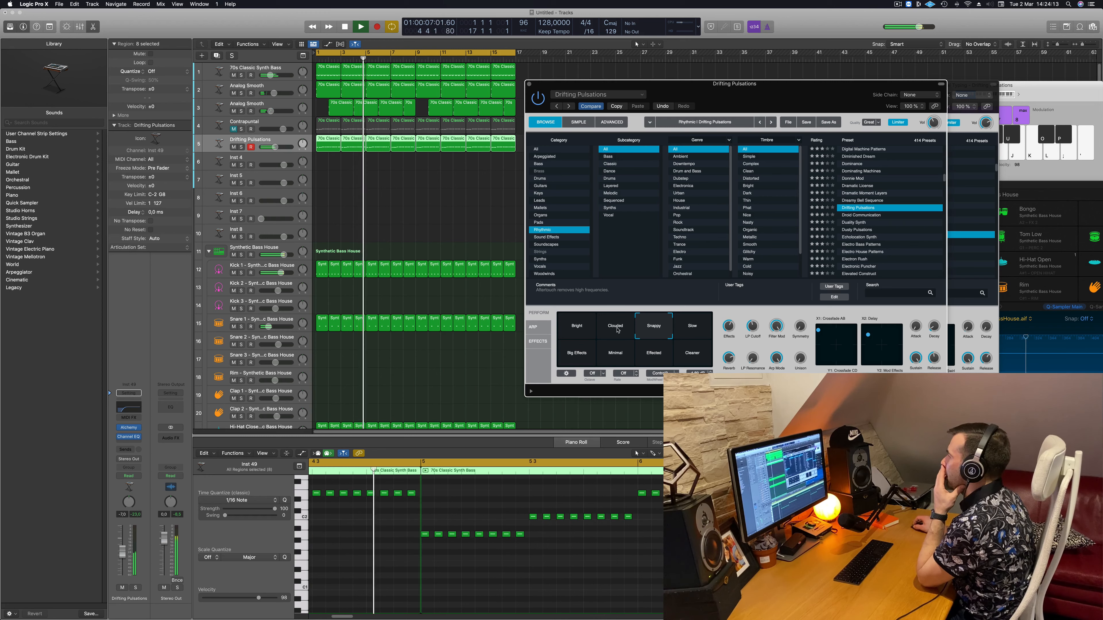
{"action": "key", "text": "Return"}
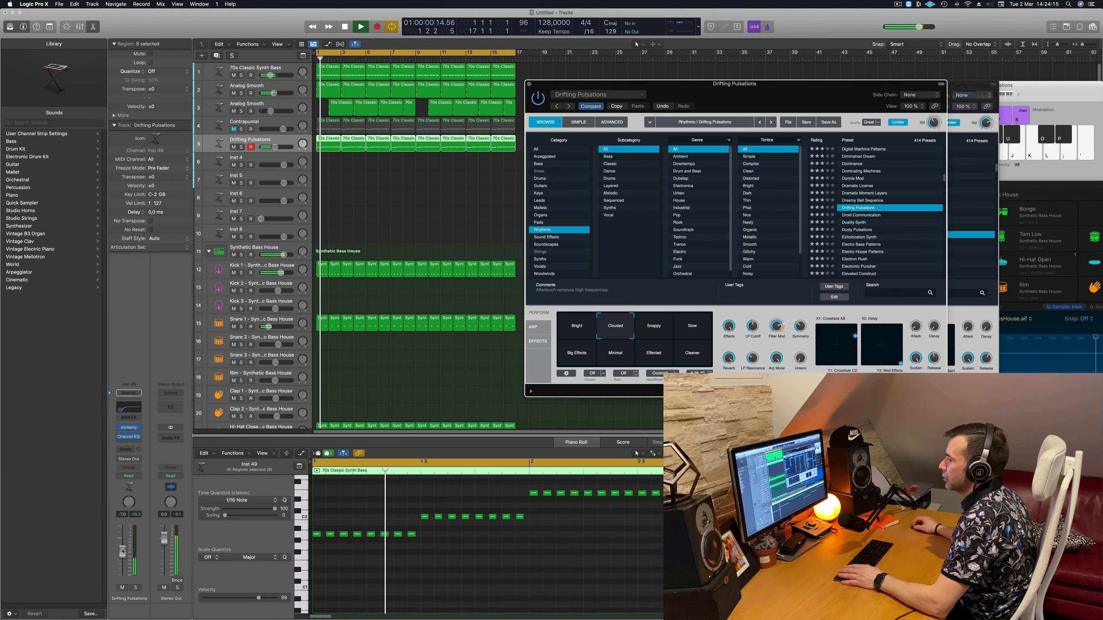
{"action": "left_click_drag", "start_coordinate": [122, 559], "coordinate": [122, 563]}
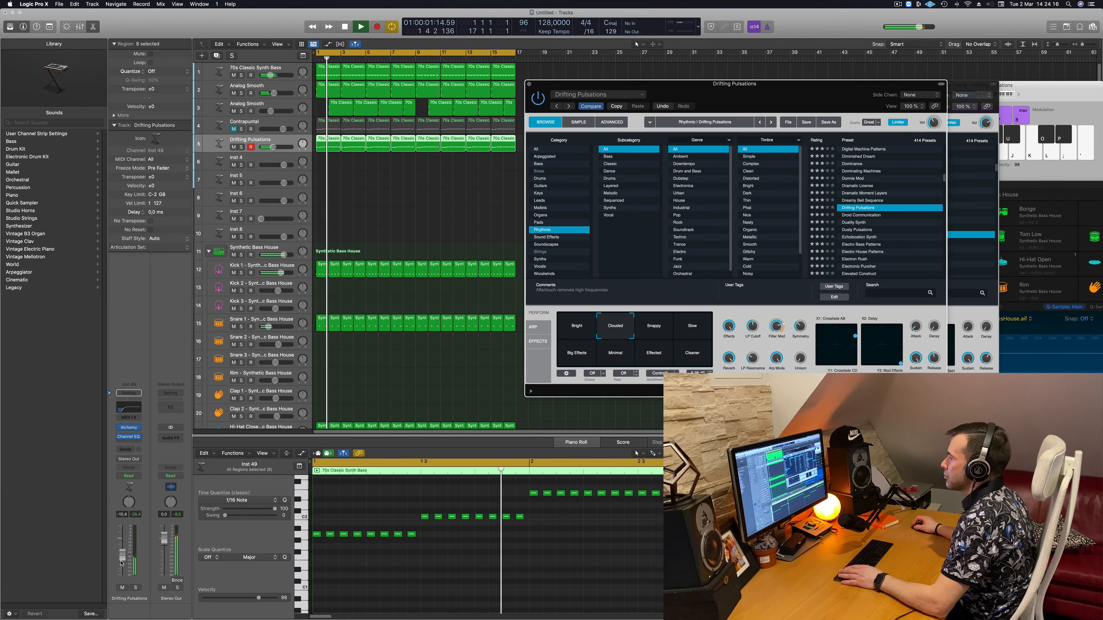
{"action": "left_click", "coordinate": [693, 331]}
{"action": "key", "text": "Return"}
{"action": "left_click", "coordinate": [577, 354]}
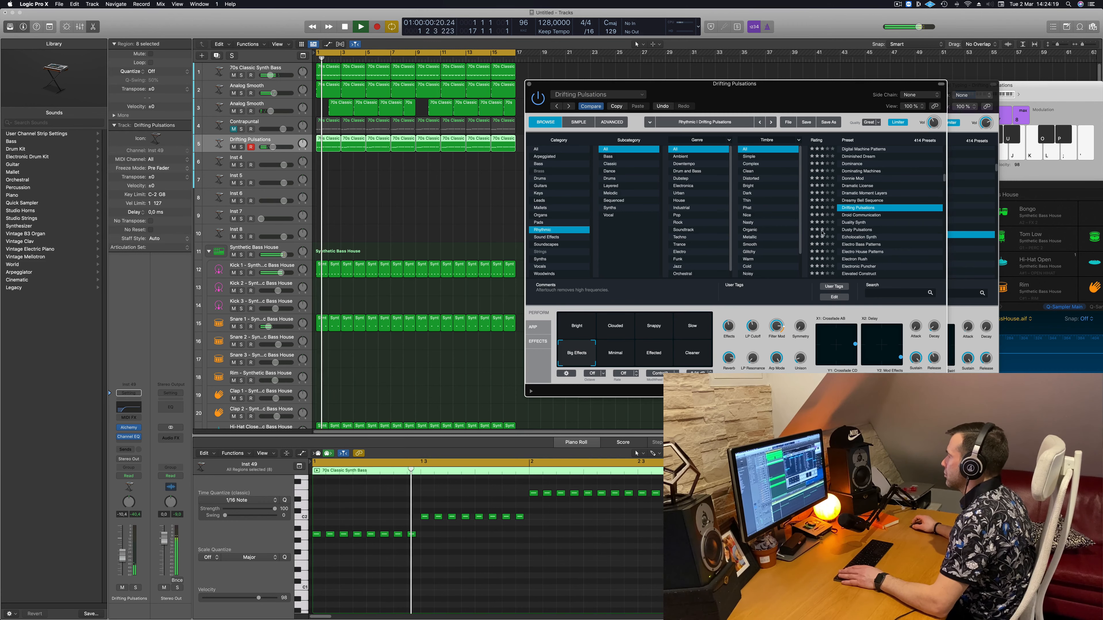
Step: Audition the Droid Communication and Echolocation Synth presets, and raise the track volume to -4.3 dB
{"action": "left_click", "coordinate": [858, 216]}
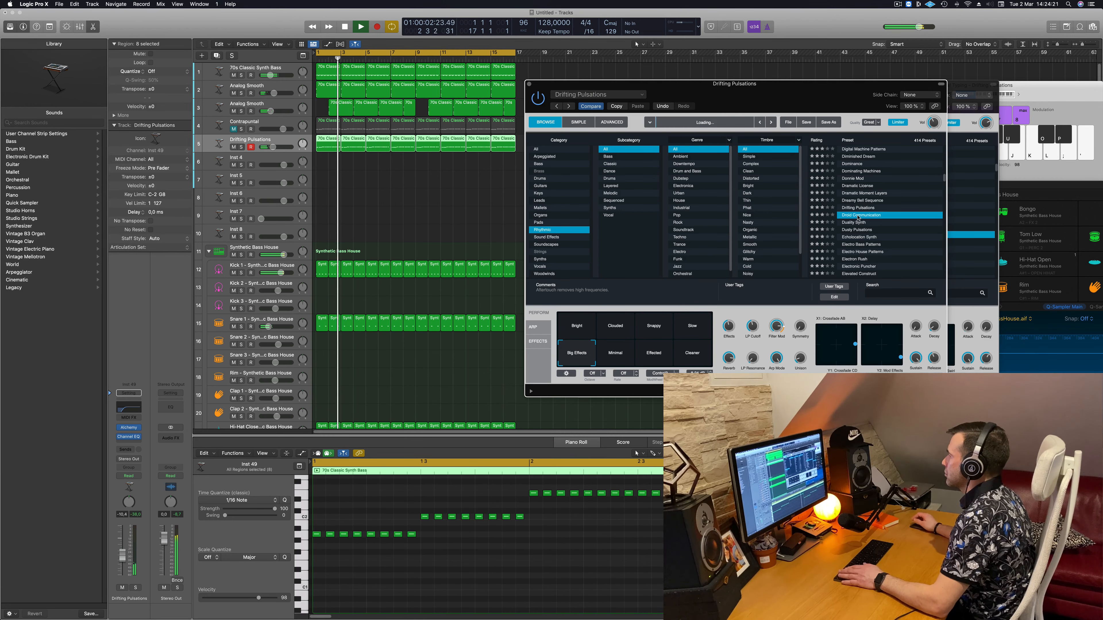
{"action": "scroll", "coordinate": [896, 215], "scroll_direction": "down", "scroll_amount": 1}
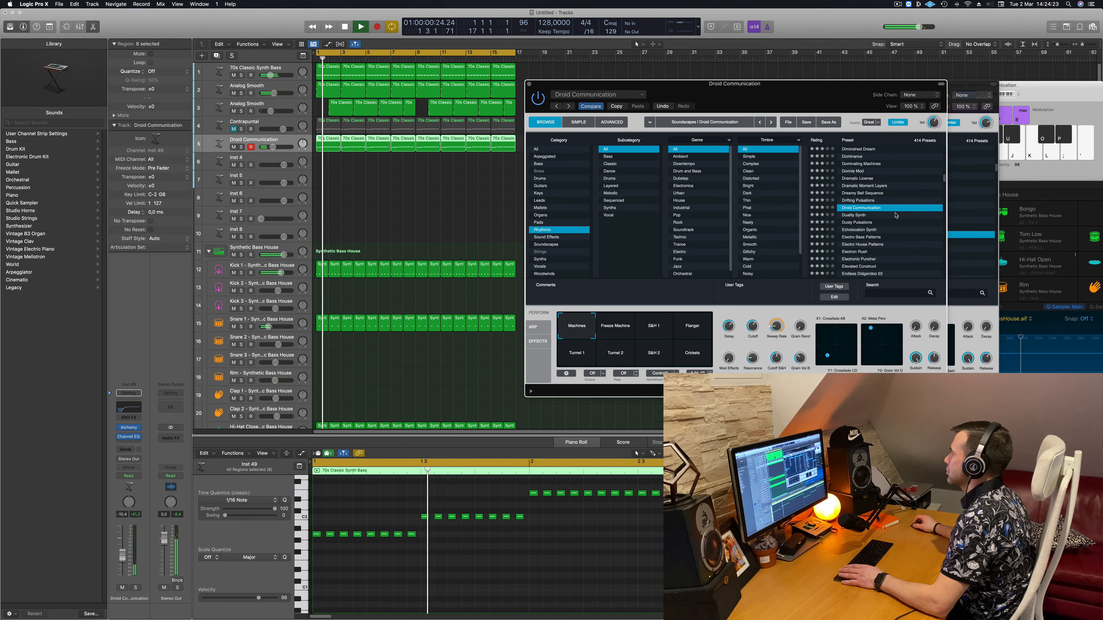
{"action": "left_click", "coordinate": [866, 231]}
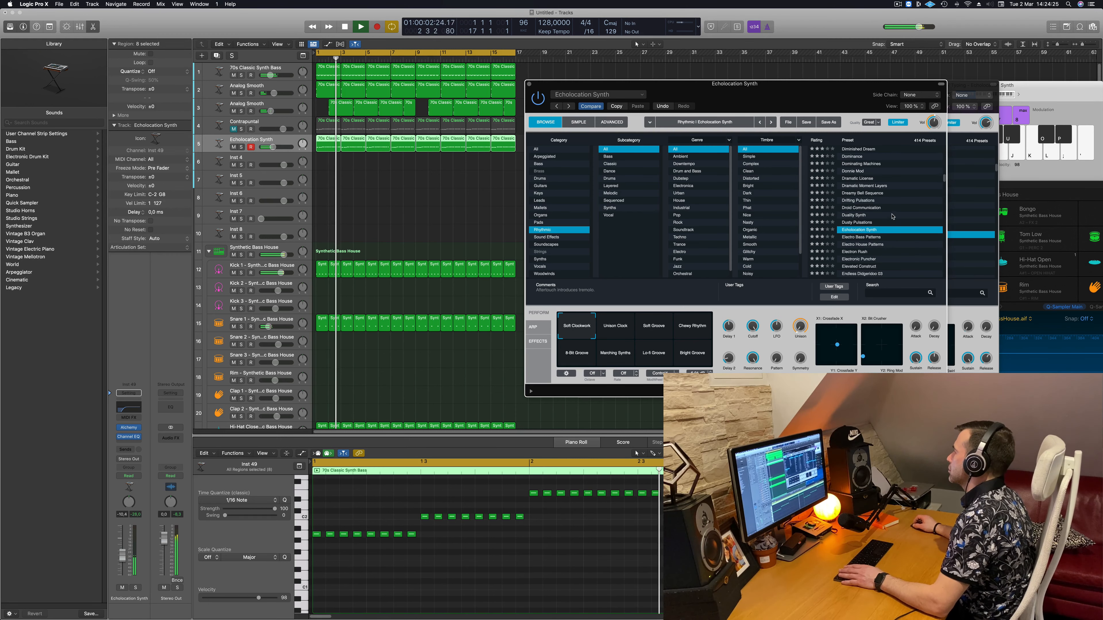
{"action": "key", "text": "space"}
{"action": "key", "text": "space"}
{"action": "left_click_drag", "start_coordinate": [123, 556], "coordinate": [123, 548]}
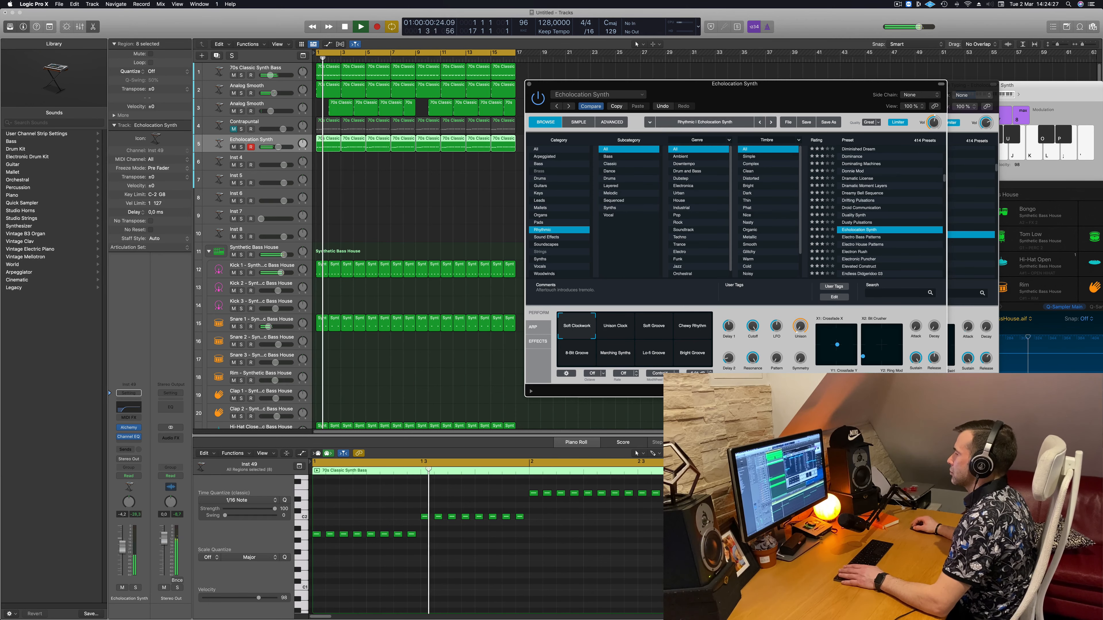
Step: Compare the 8-Bit Groove, Marching Synths, Lo-fi Groove and Bright Groove variations of the Echolocation Synth preset
{"action": "left_click", "coordinate": [486, 361]}
{"action": "left_click_drag", "start_coordinate": [611, 329], "coordinate": [567, 369]}
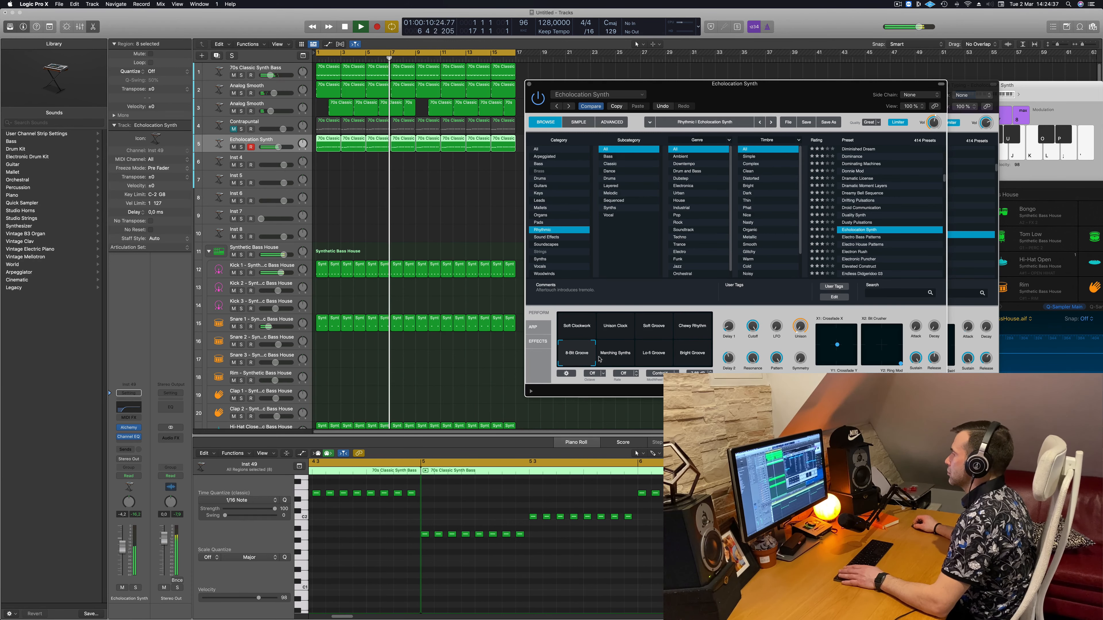
{"action": "left_click_drag", "start_coordinate": [567, 369], "coordinate": [595, 366]}
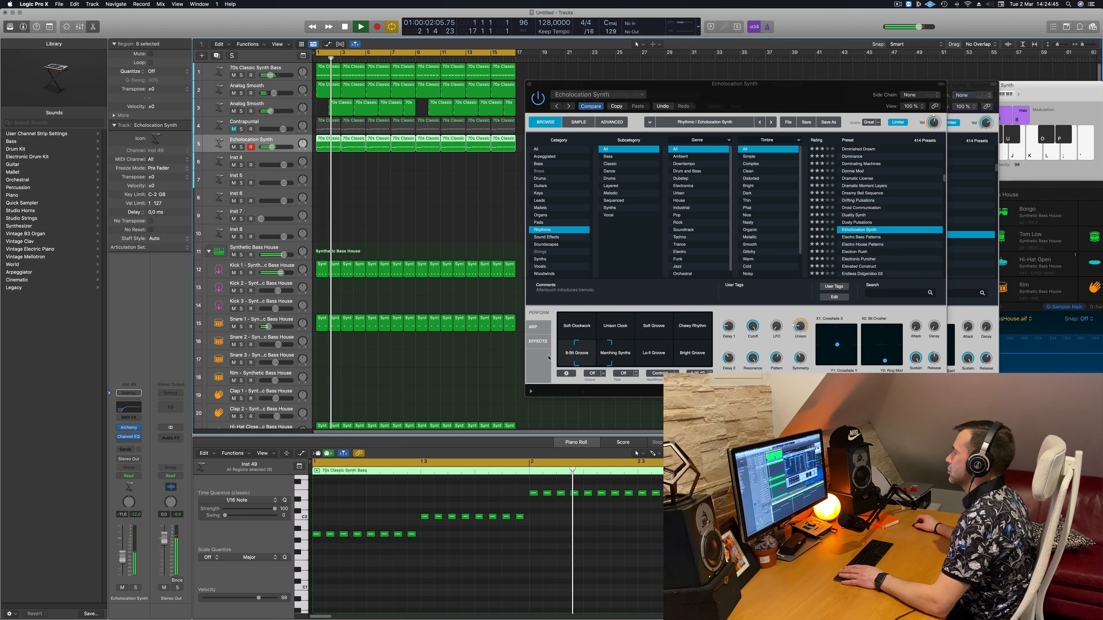
{"action": "left_click", "coordinate": [657, 357]}
{"action": "left_click", "coordinate": [679, 360]}
Step: Load the Electro Bass Patterns preset on the duplicated track and continue down the preset list
{"action": "left_click", "coordinate": [859, 237]}
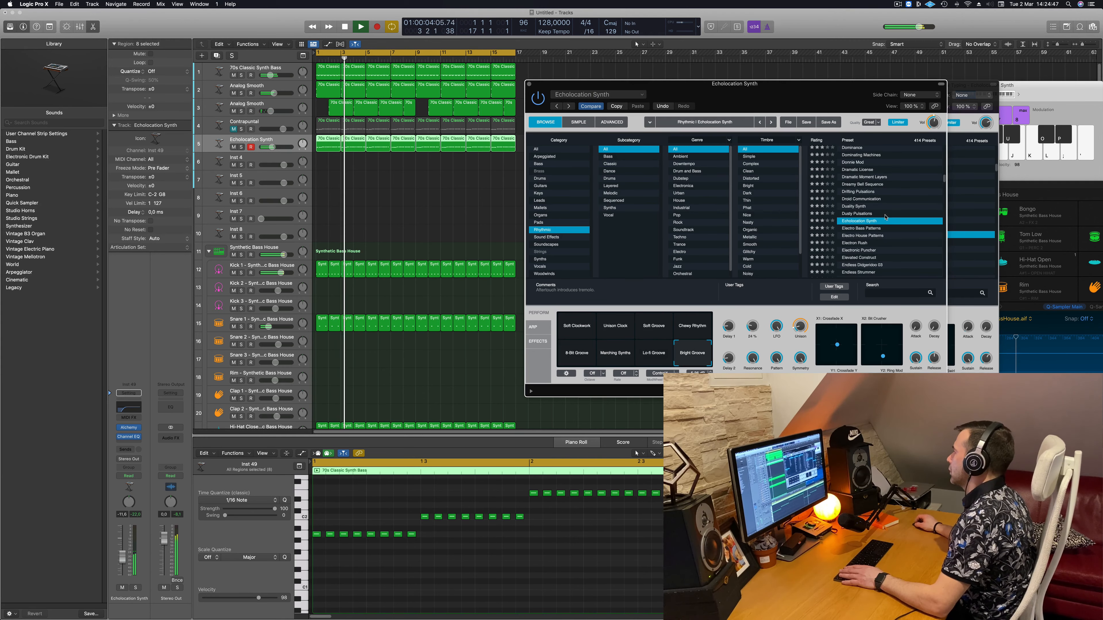
{"action": "scroll", "coordinate": [859, 217], "scroll_direction": "down", "scroll_amount": 2}
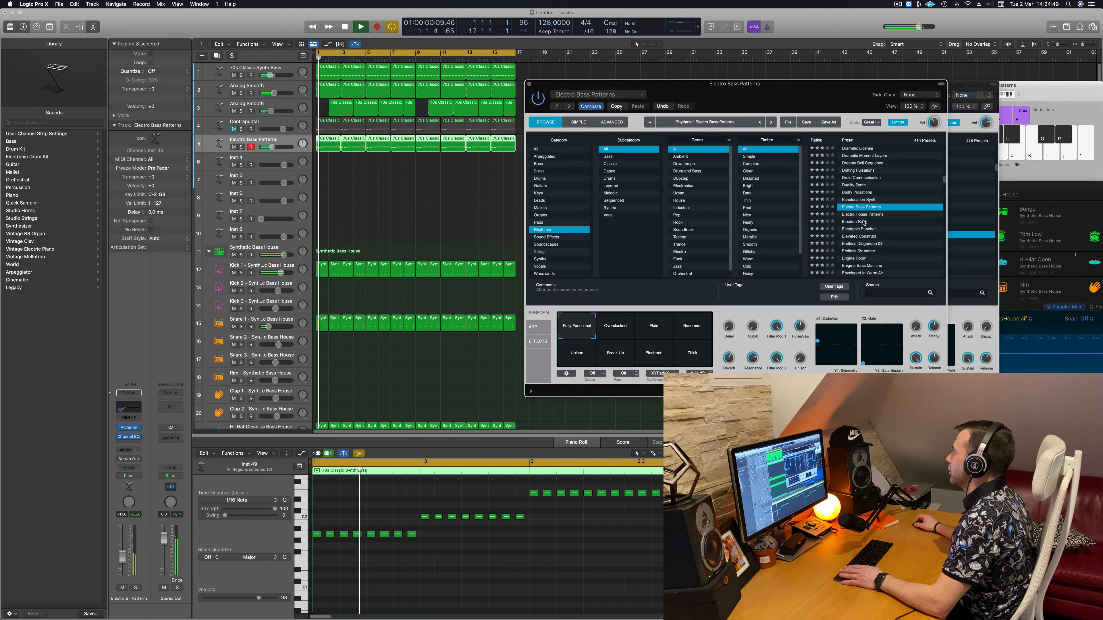
Step: Audition the Electron Rush preset, load Endless Didgeridoo 03 on the duplicated track, and restart playback
{"action": "left_click", "coordinate": [863, 222]}
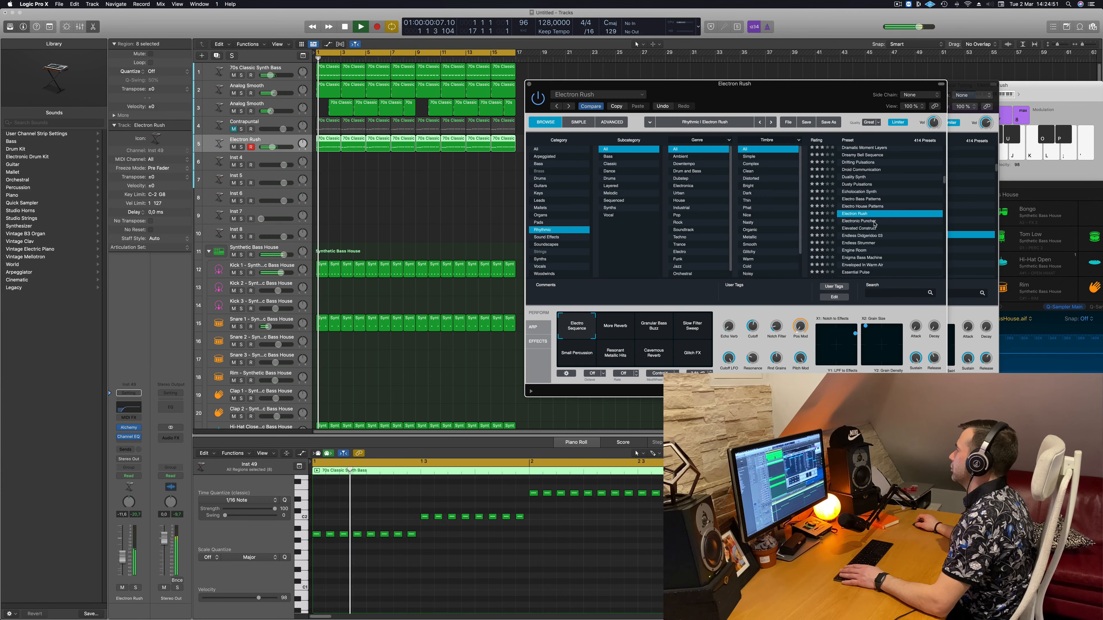
{"action": "scroll", "coordinate": [866, 225], "scroll_direction": "down", "scroll_amount": 1}
{"action": "left_click", "coordinate": [869, 228]}
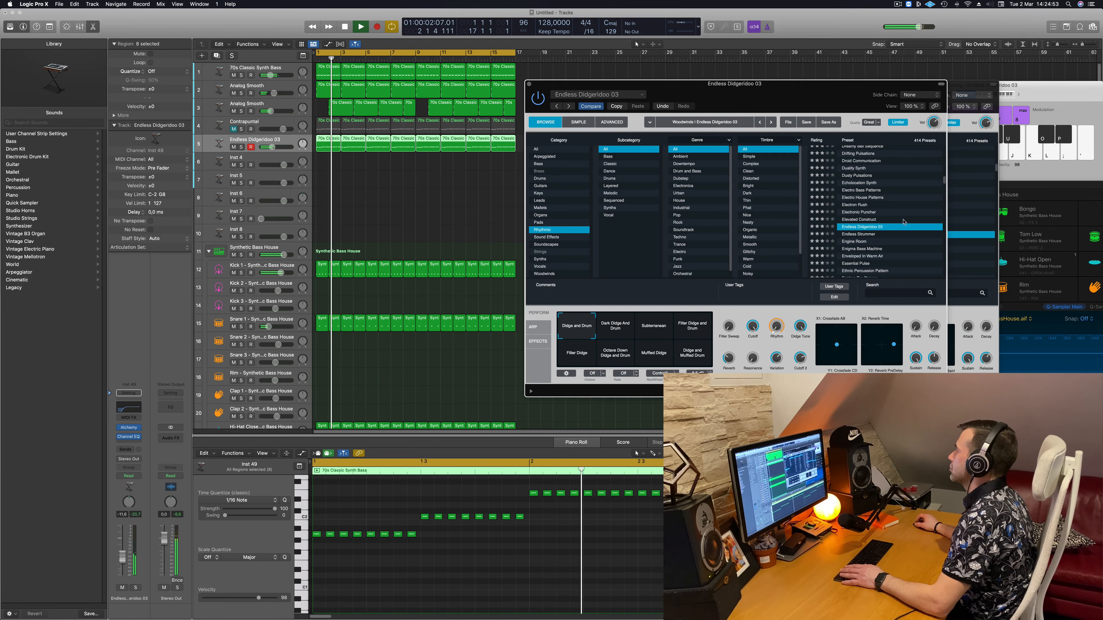
{"action": "left_click_drag", "start_coordinate": [834, 96], "coordinate": [862, 60]}
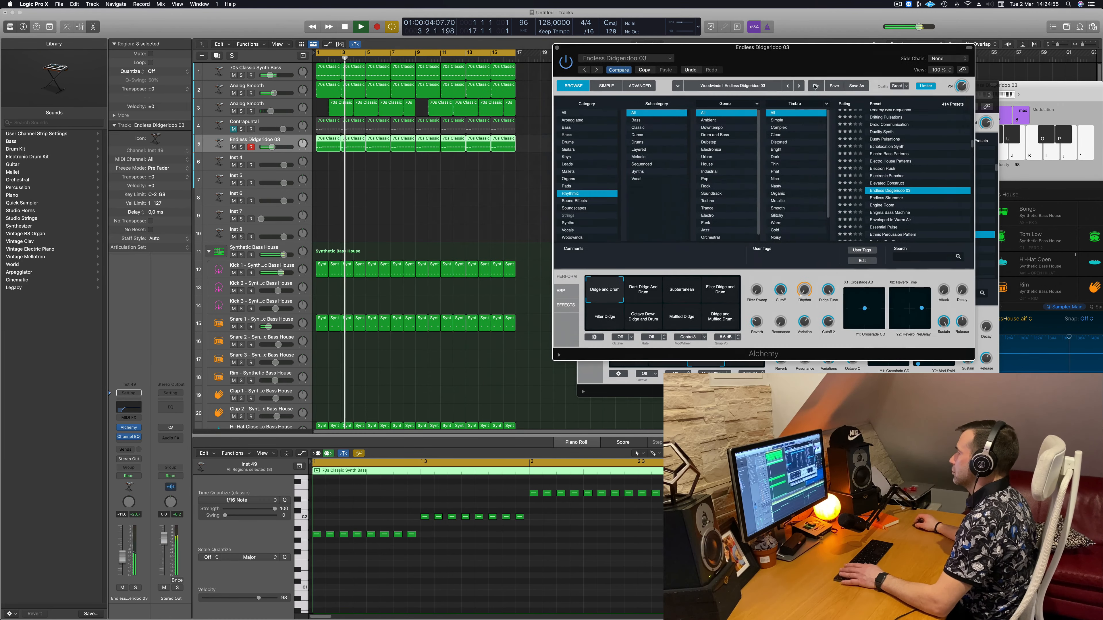
{"action": "key", "text": "space"}
{"action": "key", "text": "space"}
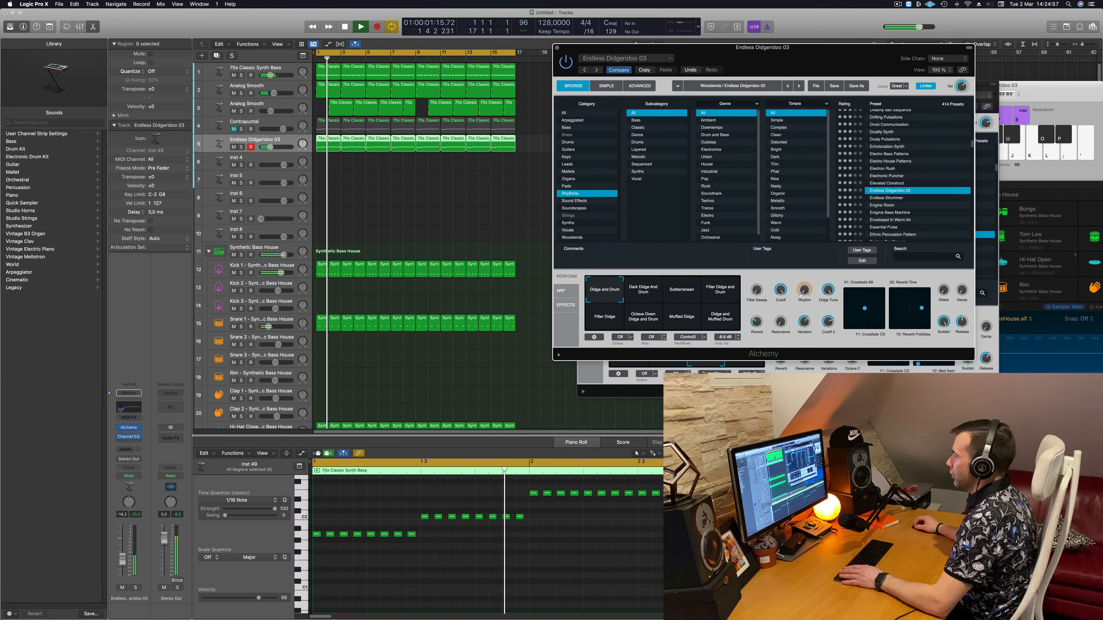
Step: Audition the Dark Didge And Drum and Subterranean variations of Endless Didgeridoo 03, and raise the track volume
{"action": "left_click", "coordinate": [371, 446]}
{"action": "left_click", "coordinate": [643, 292]}
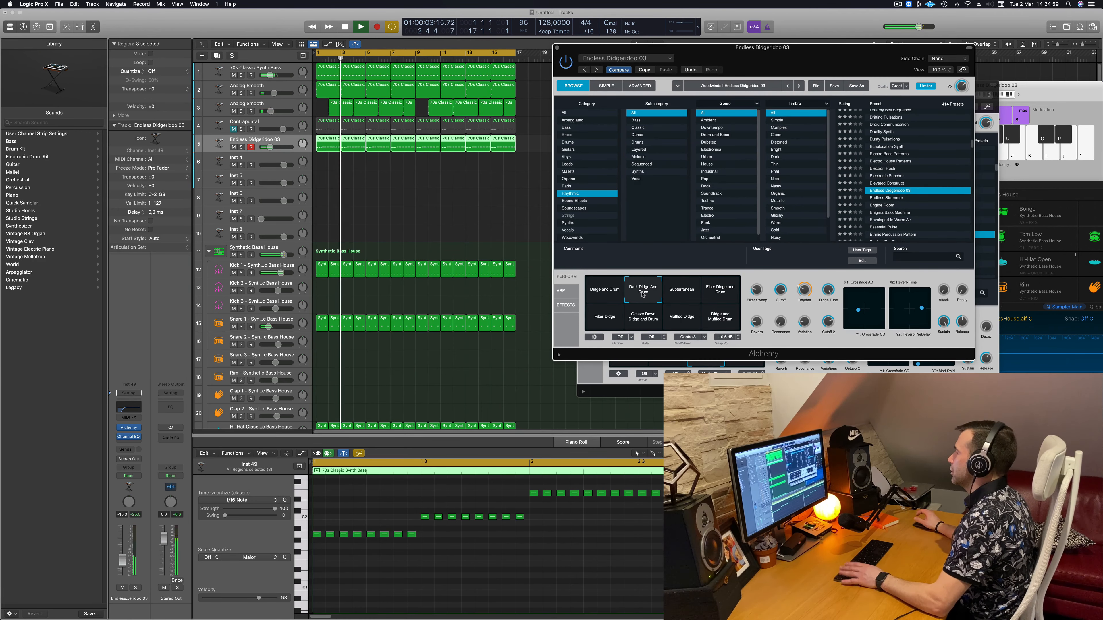
{"action": "left_click", "coordinate": [693, 297]}
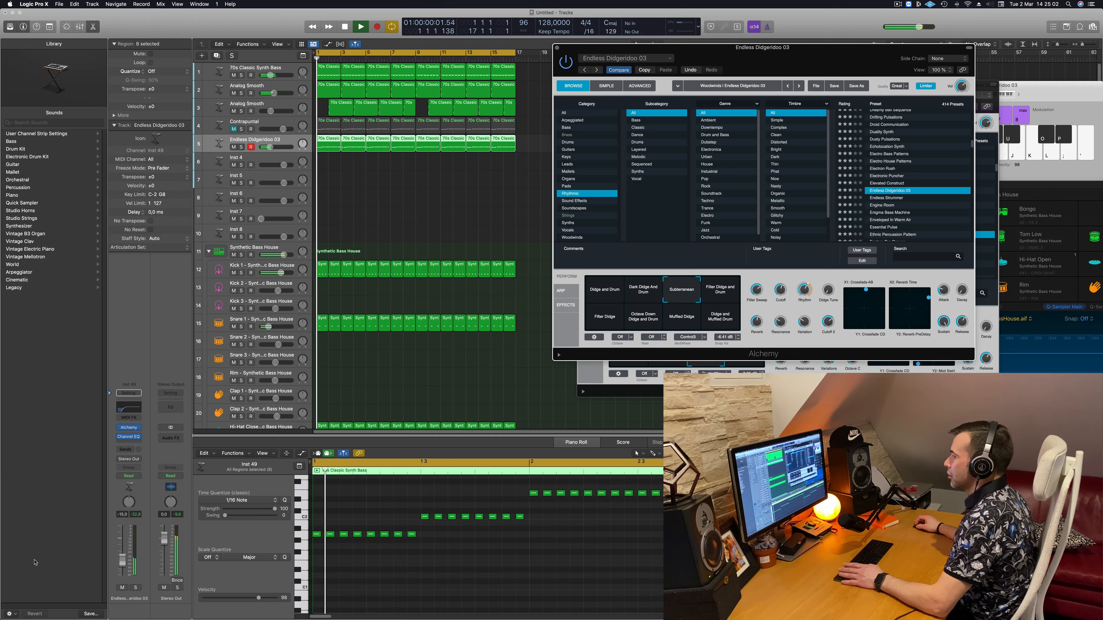
{"action": "left_click_drag", "start_coordinate": [275, 147], "coordinate": [274, 147]}
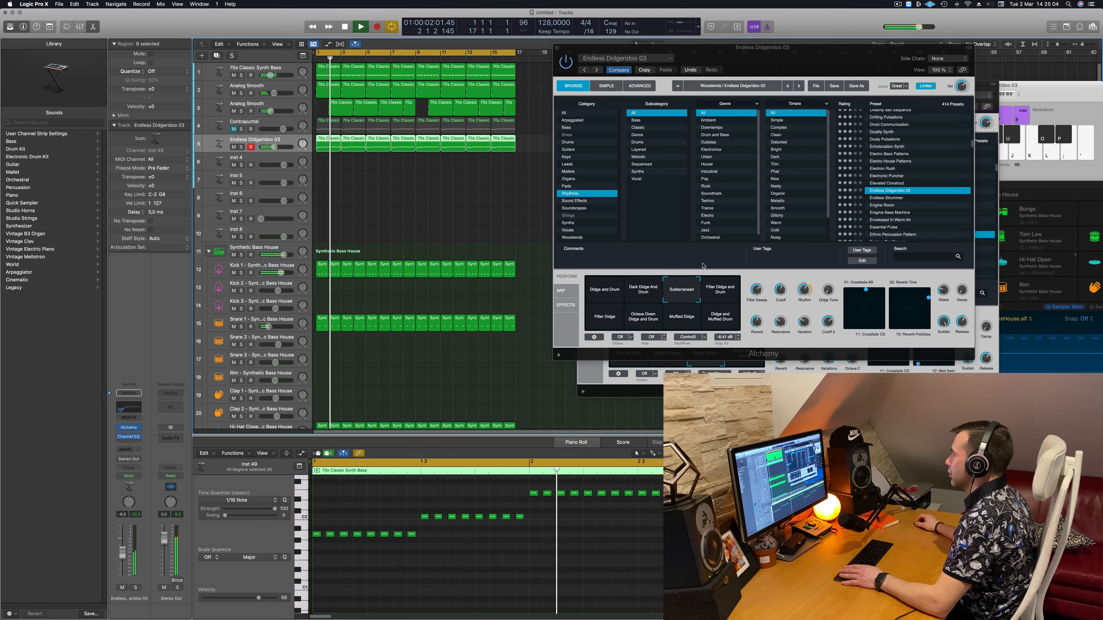
Step: Compare the remaining Endless Didgeridoo 03 variations, settle on Didge and Muffled Drum, and lower the track volume to about -16 dB
{"action": "left_click", "coordinate": [721, 295]}
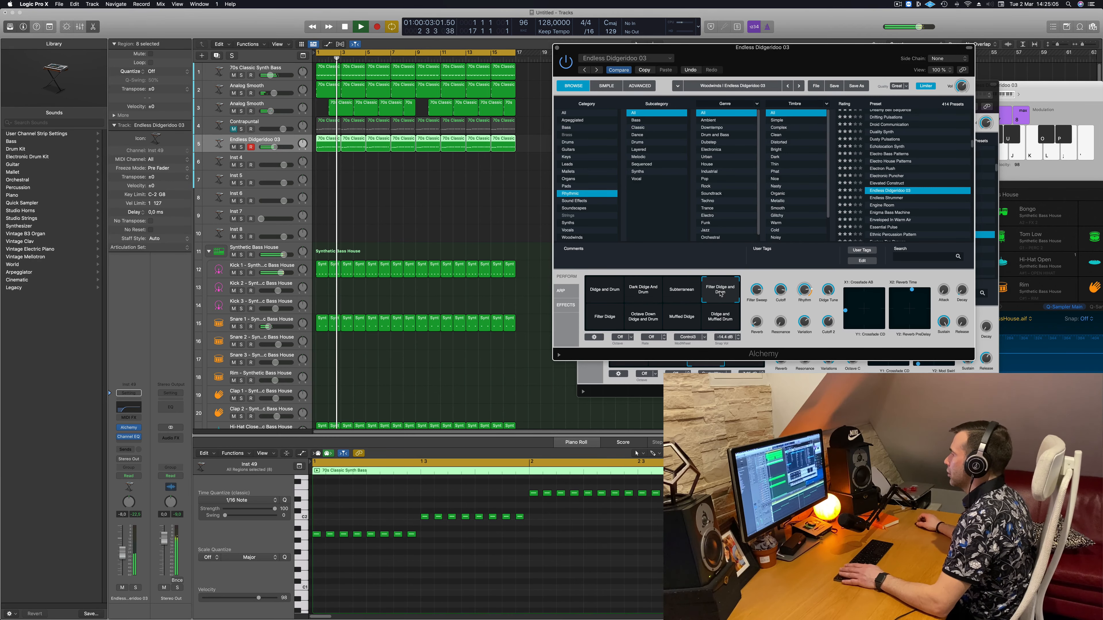
{"action": "left_click", "coordinate": [605, 323]}
{"action": "left_click", "coordinate": [646, 320]}
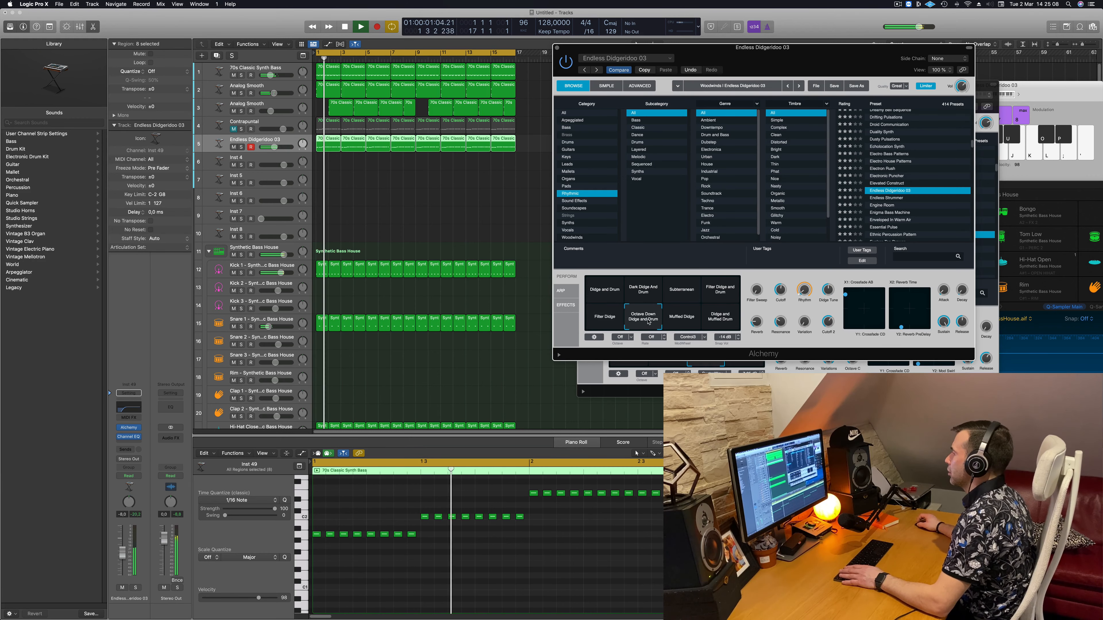
{"action": "left_click", "coordinate": [680, 321]}
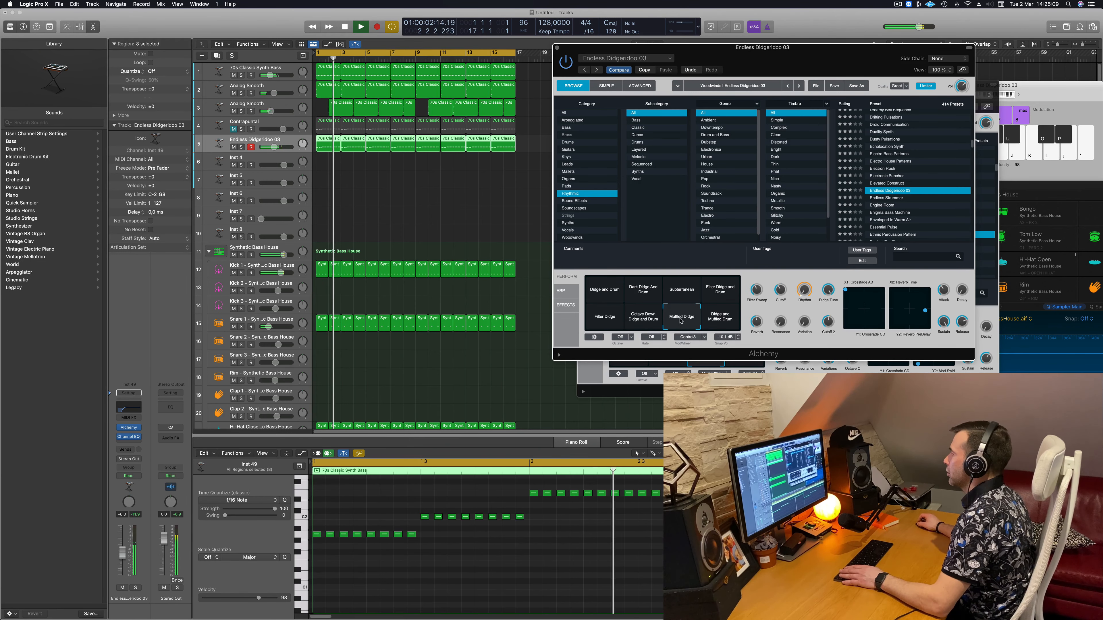
{"action": "left_click", "coordinate": [722, 322]}
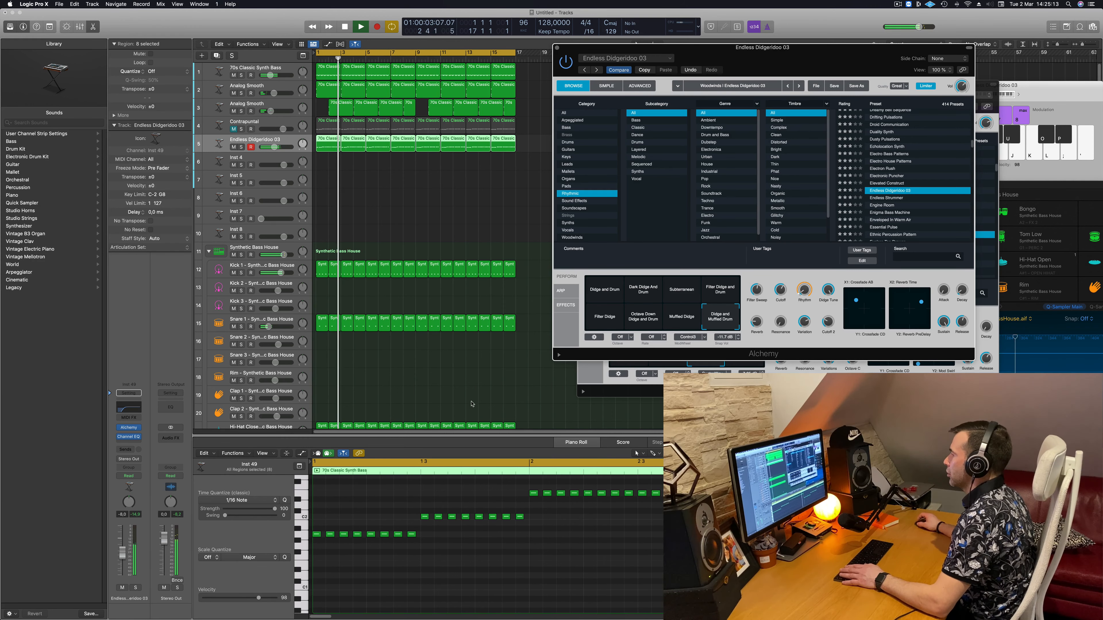
{"action": "left_click_drag", "start_coordinate": [123, 556], "coordinate": [122, 567]}
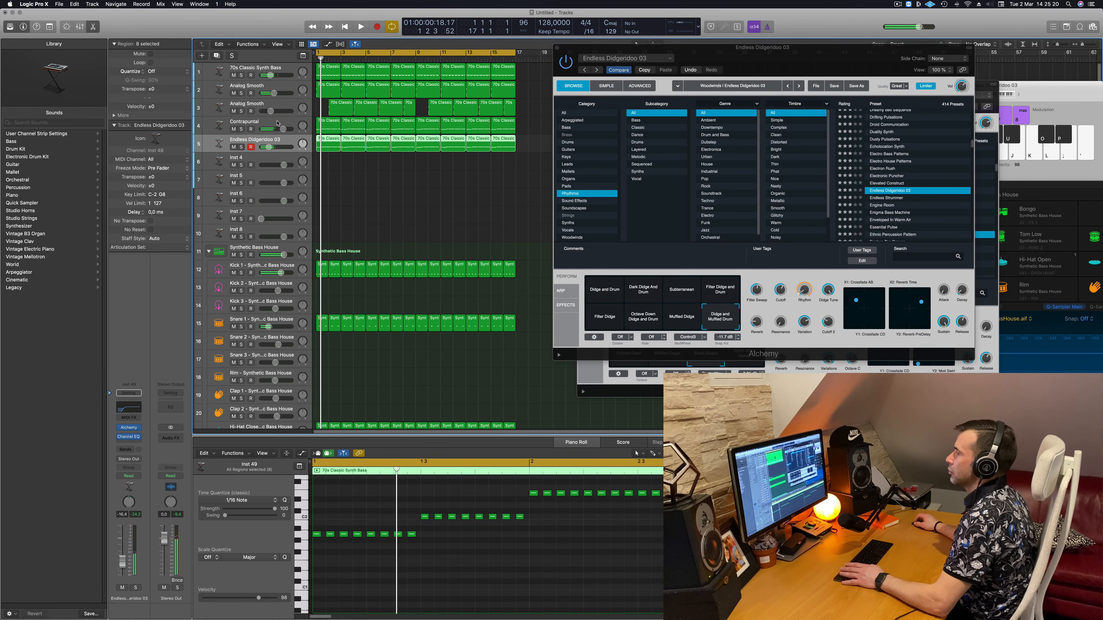
Step: Mute the Contrapuntal track again, and briefly solo the Endless Didgeridoo 03 track to check it alone
{"action": "left_click", "coordinate": [268, 126]}
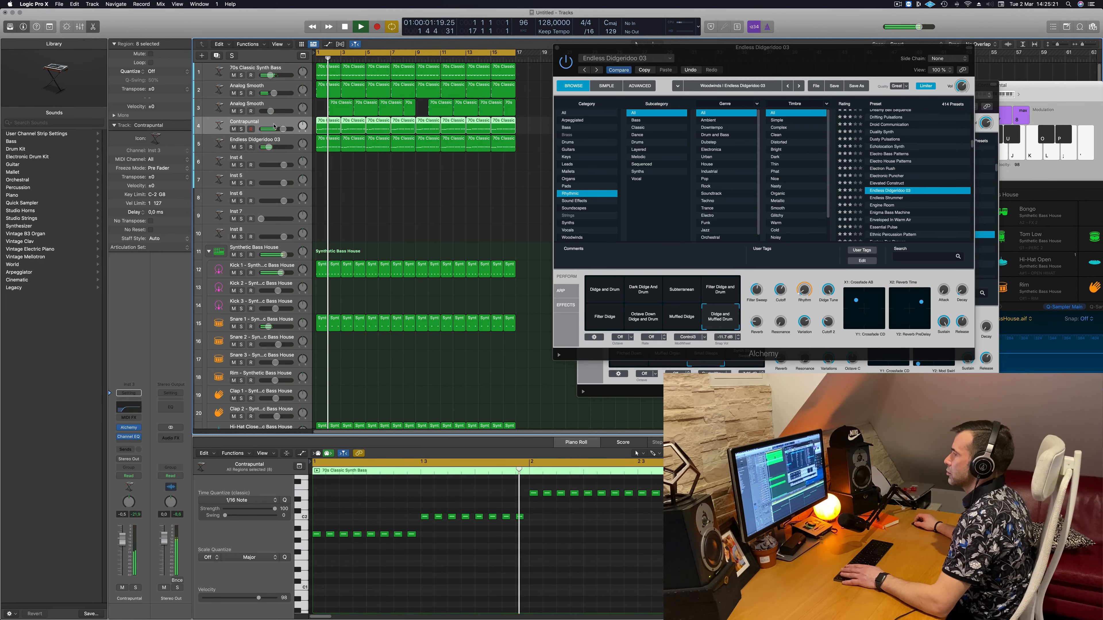
{"action": "left_click", "coordinate": [233, 129]}
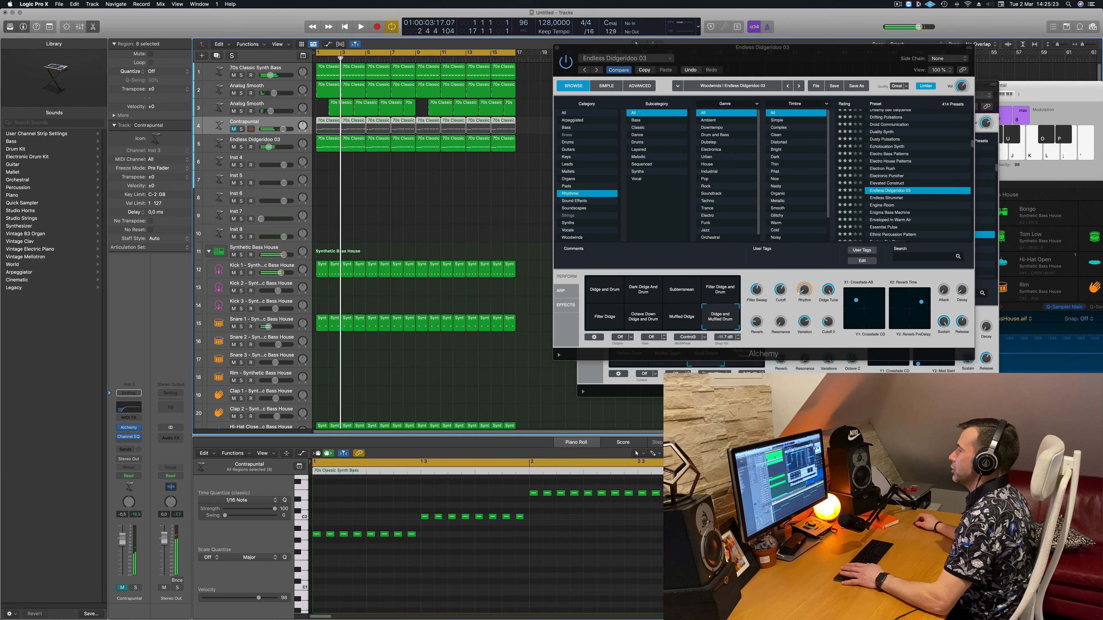
{"action": "left_click_drag", "start_coordinate": [820, 47], "coordinate": [758, 58]}
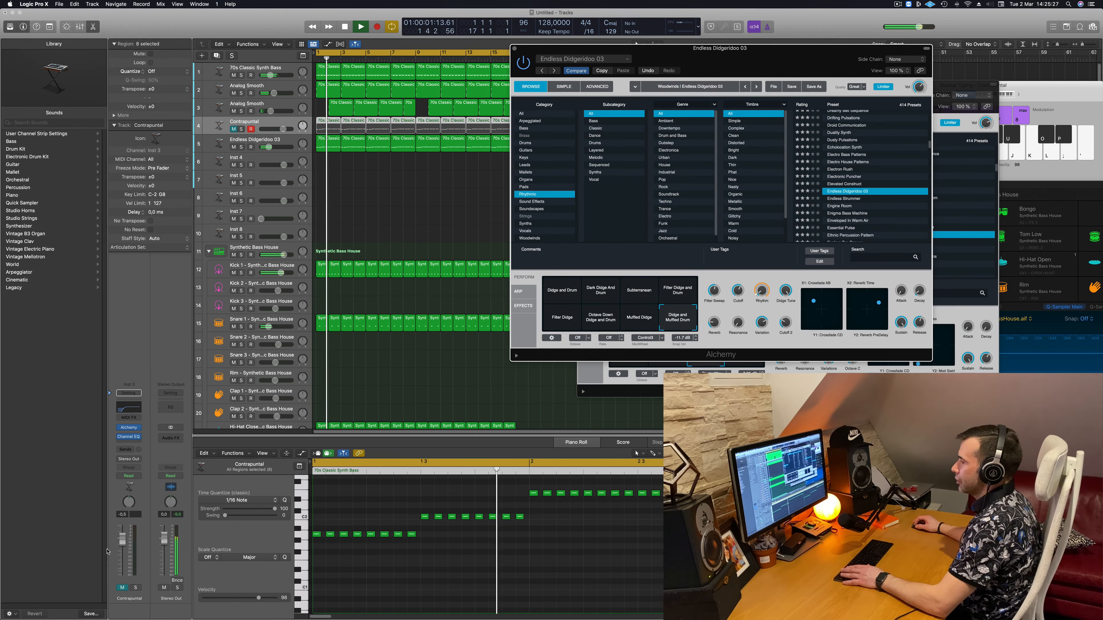
{"action": "left_click", "coordinate": [293, 151]}
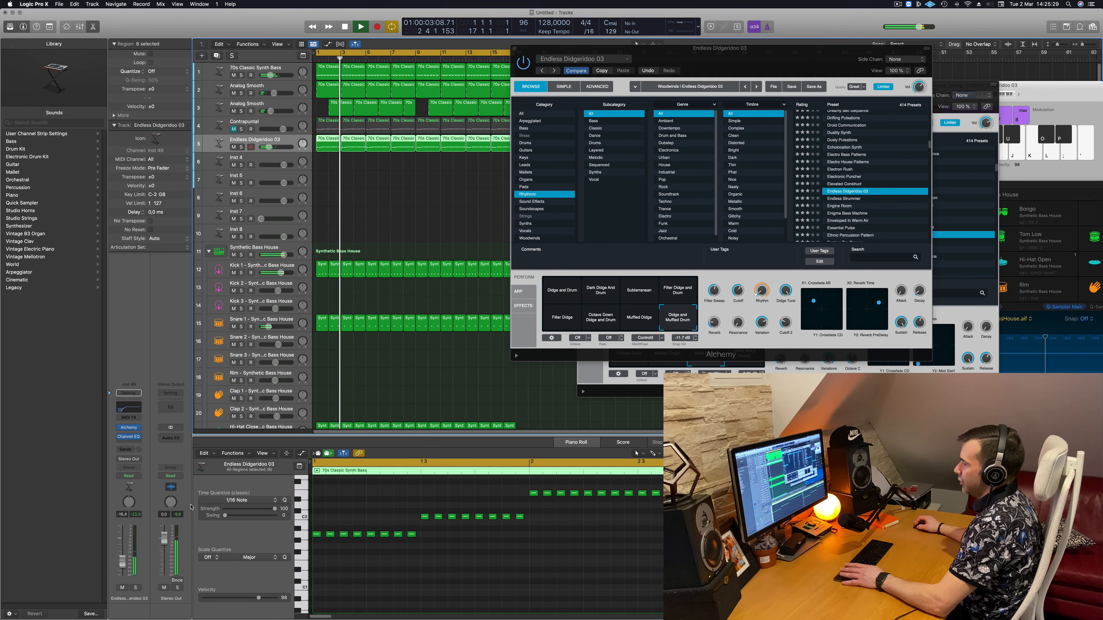
{"action": "left_click", "coordinate": [137, 588]}
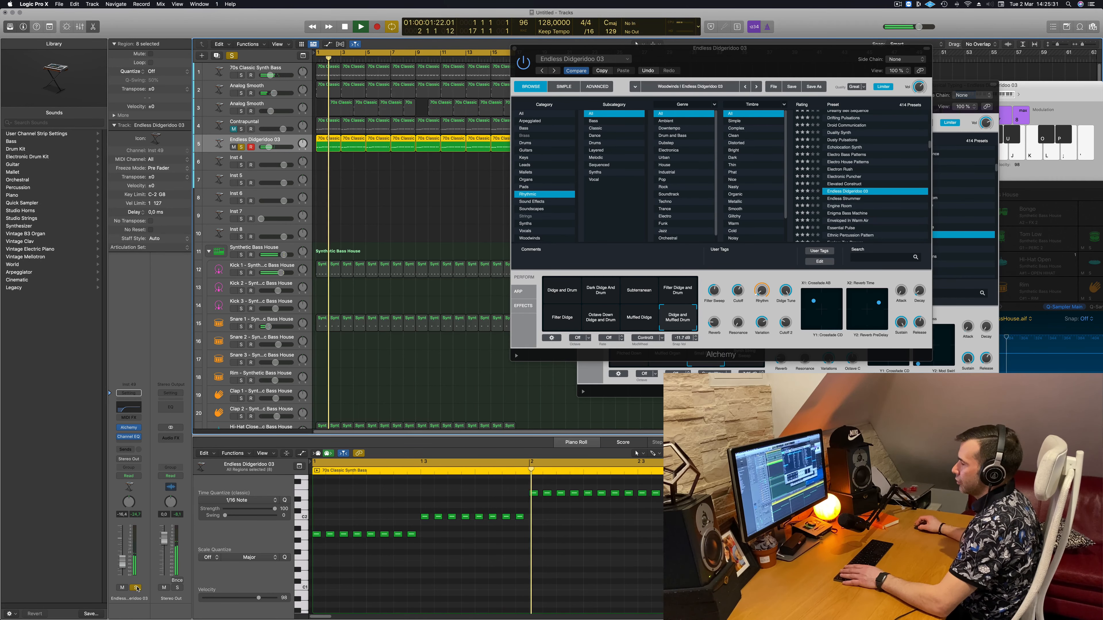
{"action": "left_click", "coordinate": [136, 588]}
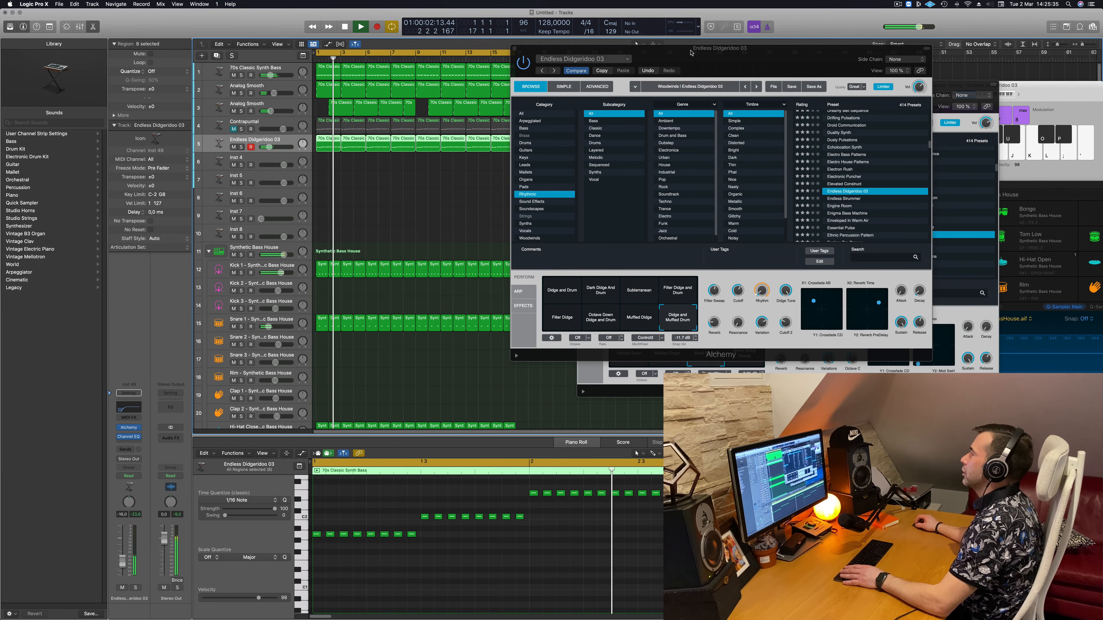
Step: Close the open Alchemy plug-in windows and restart playback from the beginning
{"action": "left_click_drag", "start_coordinate": [516, 45], "coordinate": [457, 58]}
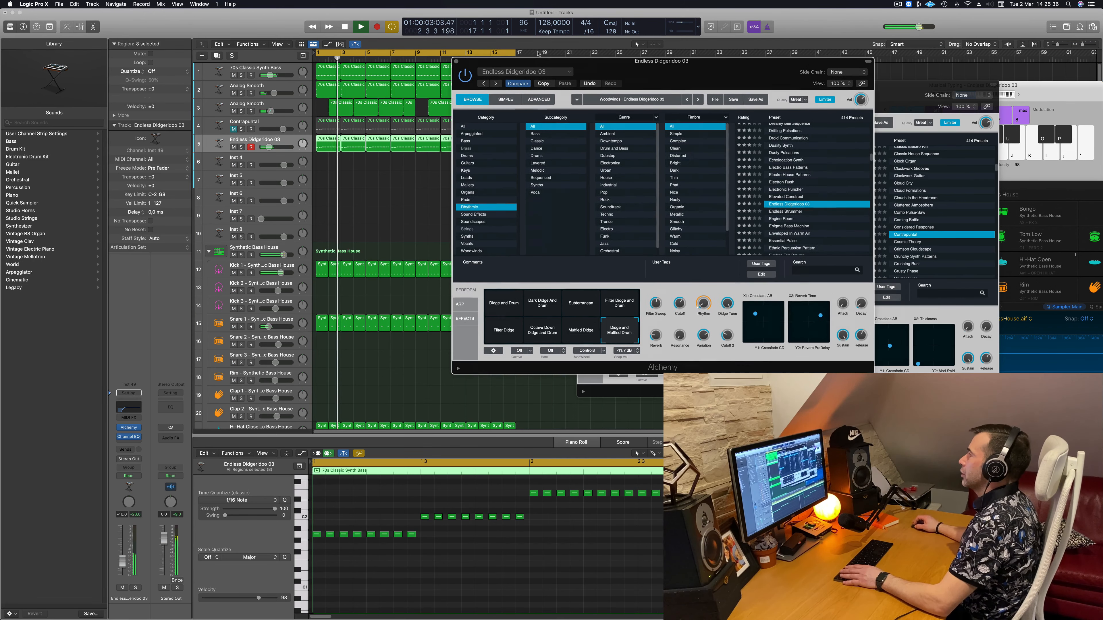
{"action": "left_click", "coordinate": [456, 60]}
{"action": "left_click", "coordinate": [581, 84]}
{"action": "left_click", "coordinate": [632, 131]}
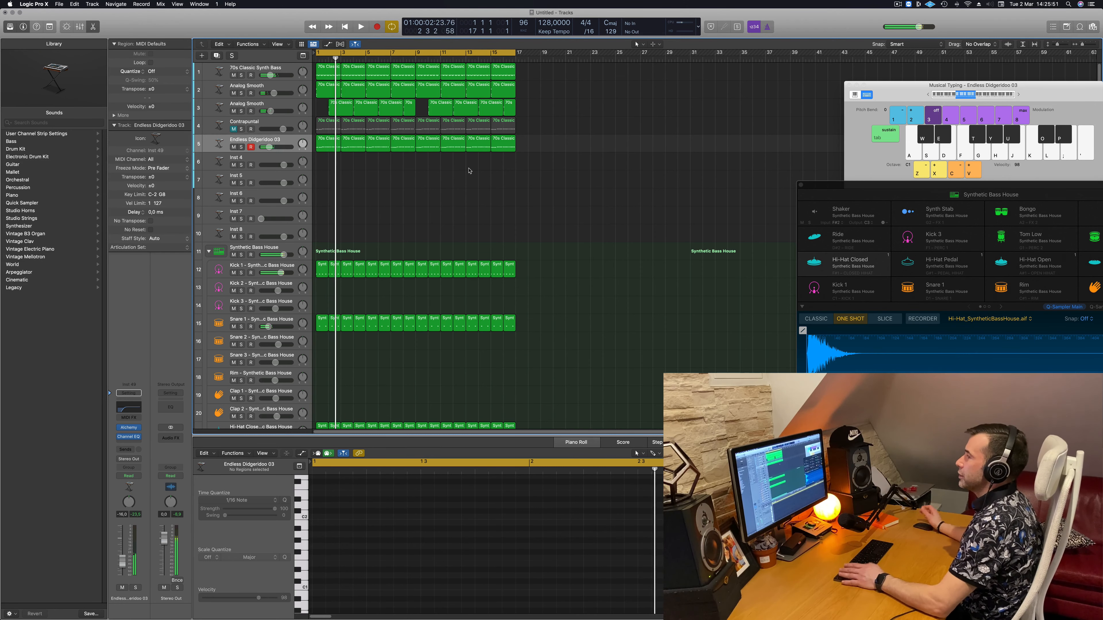
{"action": "key", "text": "Return"}
Step: Copy the first Hi-Hat Closed region to bar 1 of the Tom Low track and transpose its notes down one octave
{"action": "scroll", "coordinate": [473, 187], "scroll_direction": "down", "scroll_amount": 3}
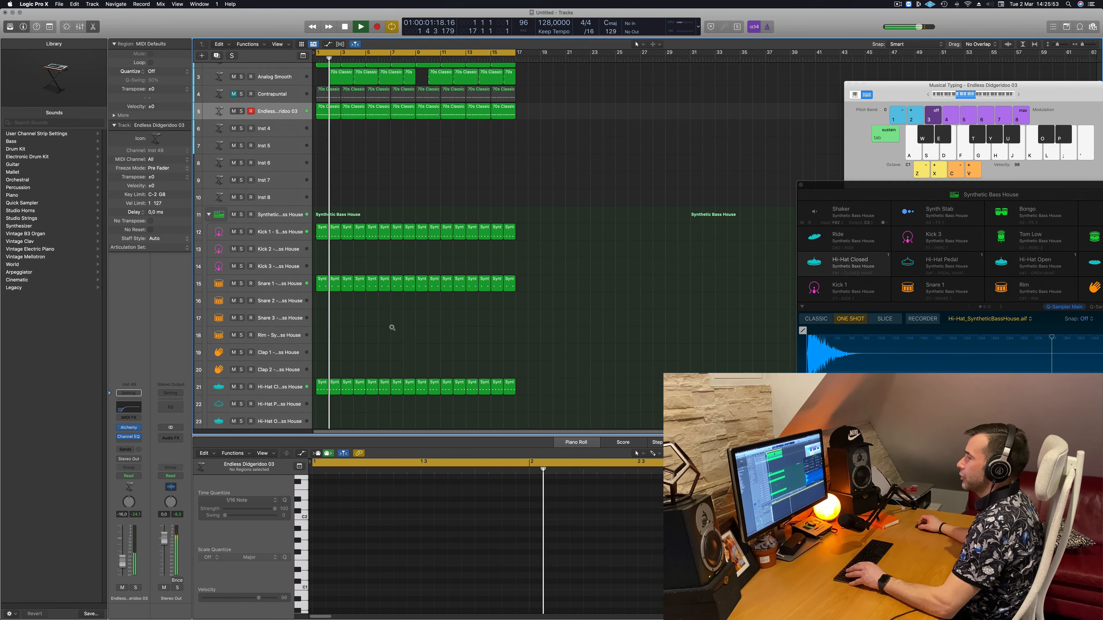
{"action": "scroll", "coordinate": [396, 319], "scroll_direction": "down", "scroll_amount": 6}
{"action": "scroll", "coordinate": [398, 316], "scroll_direction": "down", "scroll_amount": 3}
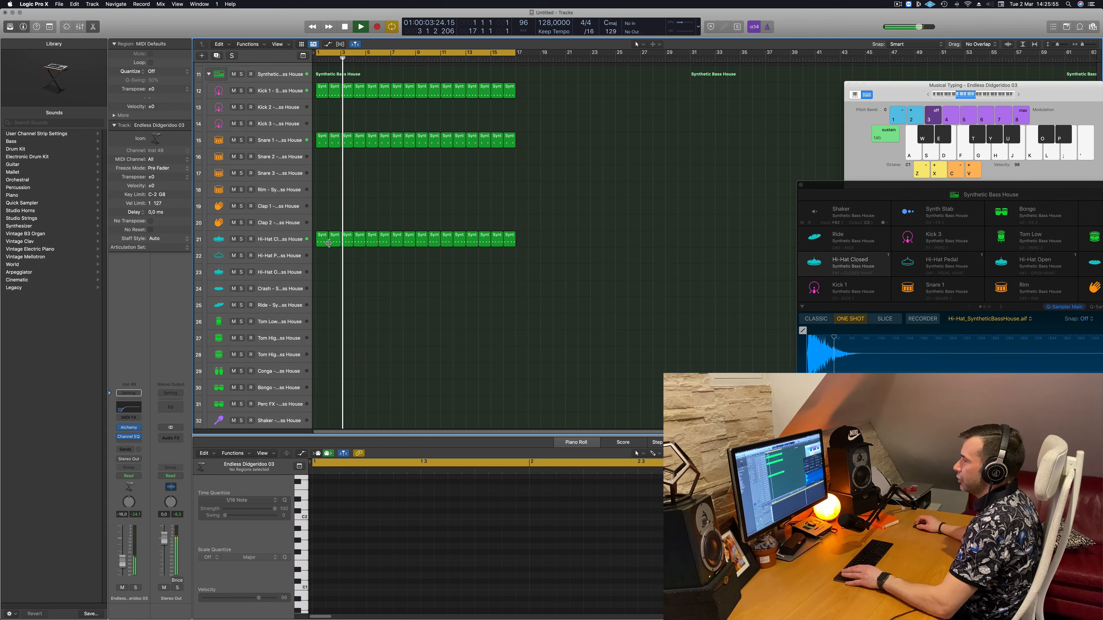
{"action": "left_click", "coordinate": [322, 239]}
{"action": "left_click_drag", "start_coordinate": [321, 244], "coordinate": [320, 326]}
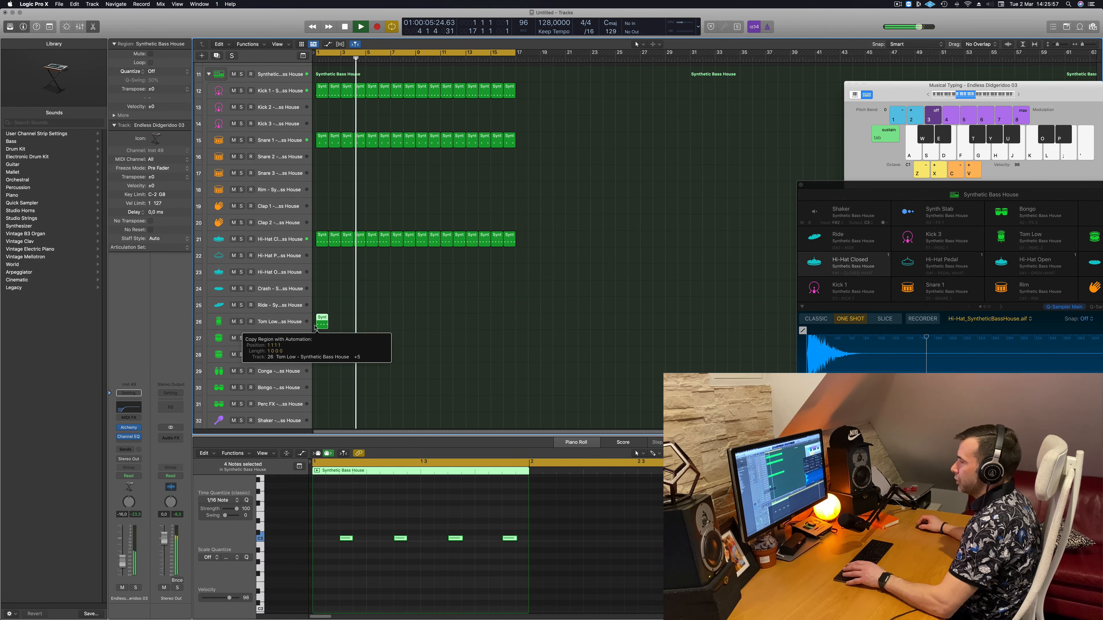
{"action": "key", "text": "Return"}
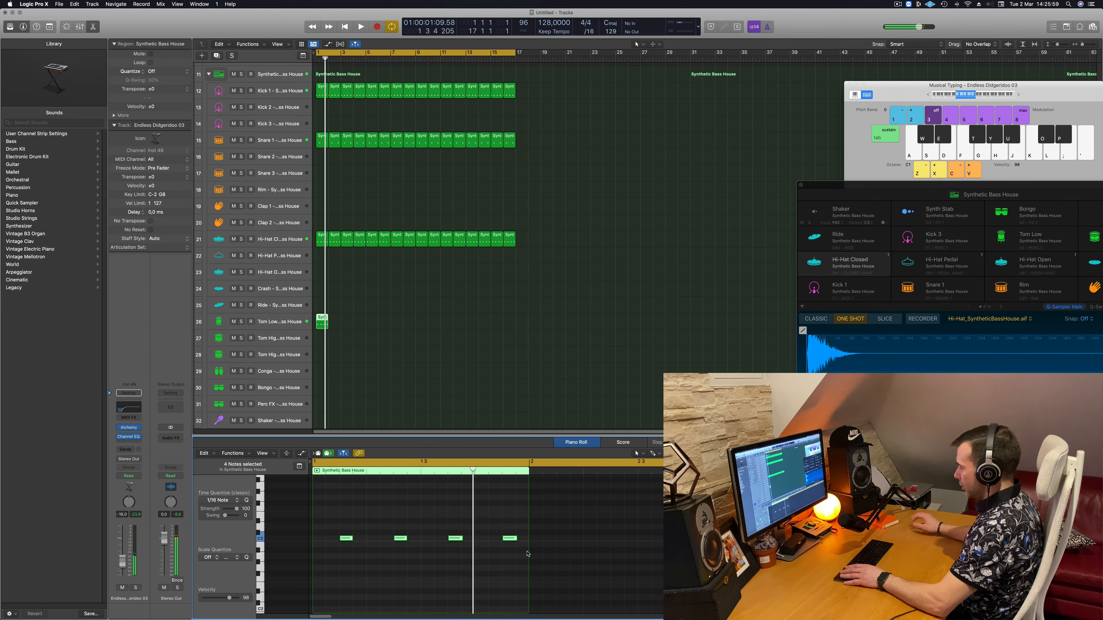
{"action": "key", "text": "alt+shift+Down"}
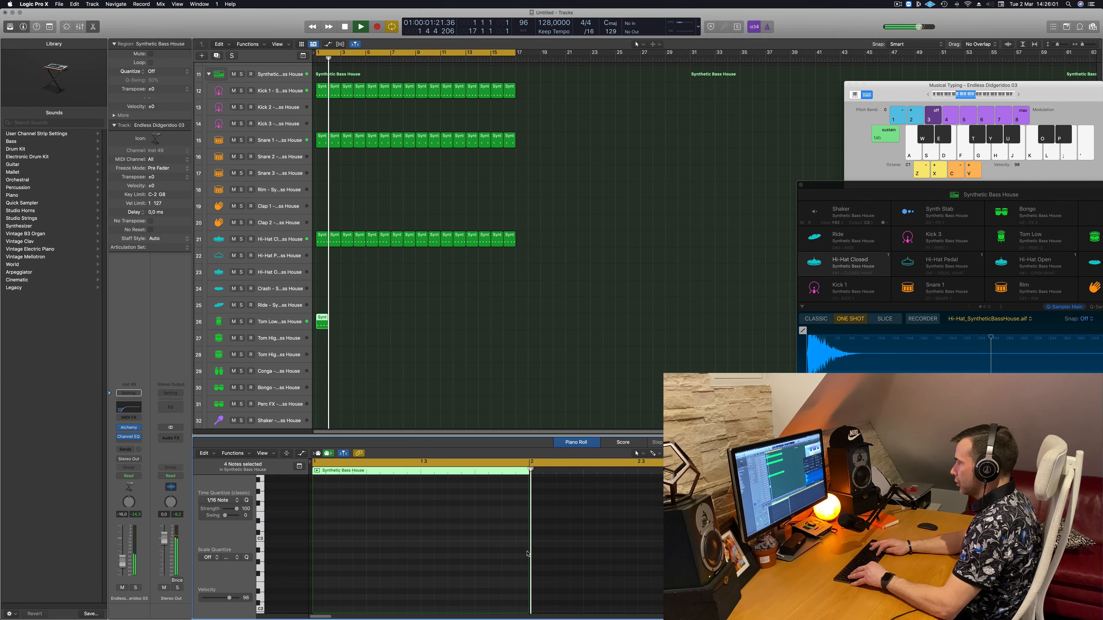
Step: Repeat the Tom Low region until it fills the track through bar 16
{"action": "key", "text": "Return"}
{"action": "scroll", "coordinate": [362, 315], "scroll_direction": "down", "scroll_amount": 2}
{"action": "left_click", "coordinate": [366, 311]}
{"action": "scroll", "coordinate": [403, 290], "scroll_direction": "down", "scroll_amount": 4}
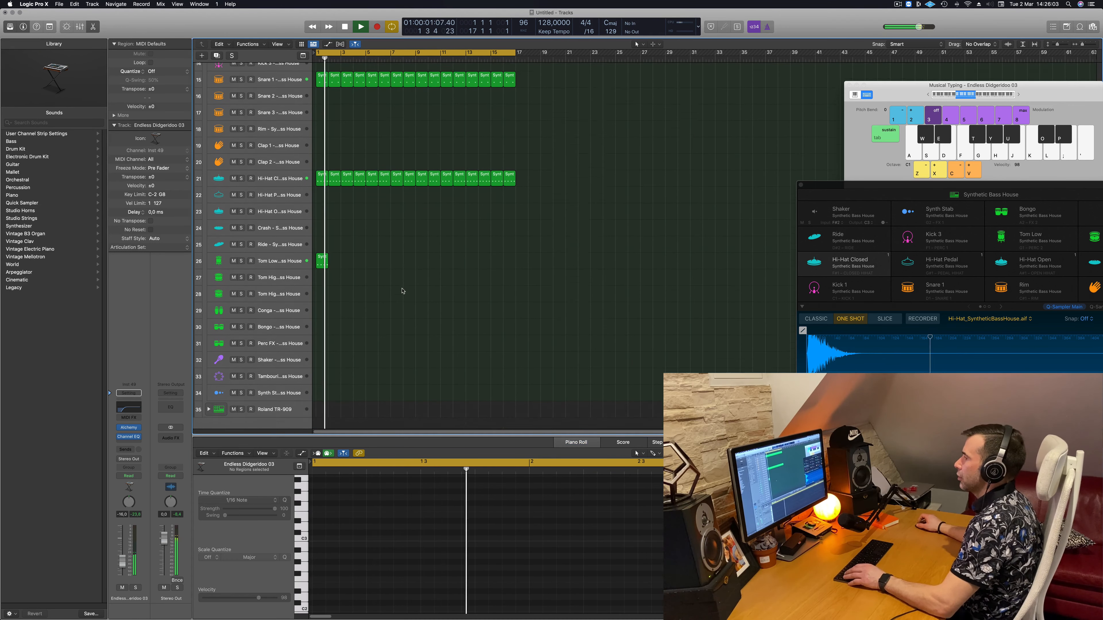
{"action": "left_click", "coordinate": [322, 235]}
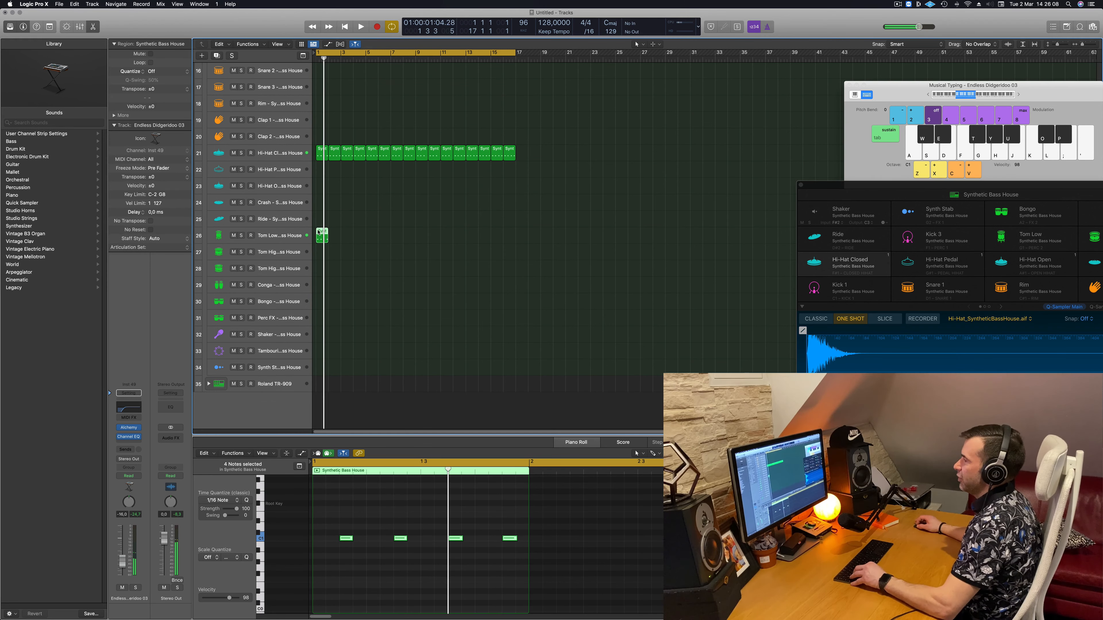
{"action": "key", "text": "super+r"}
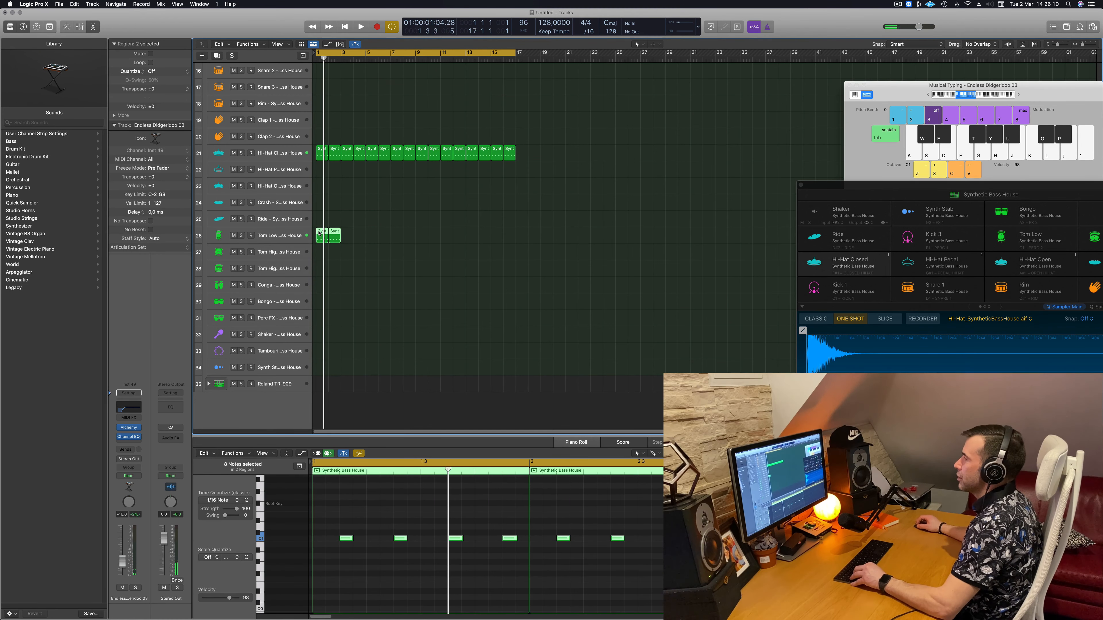
{"action": "left_click_drag", "start_coordinate": [338, 235], "coordinate": [468, 237]}
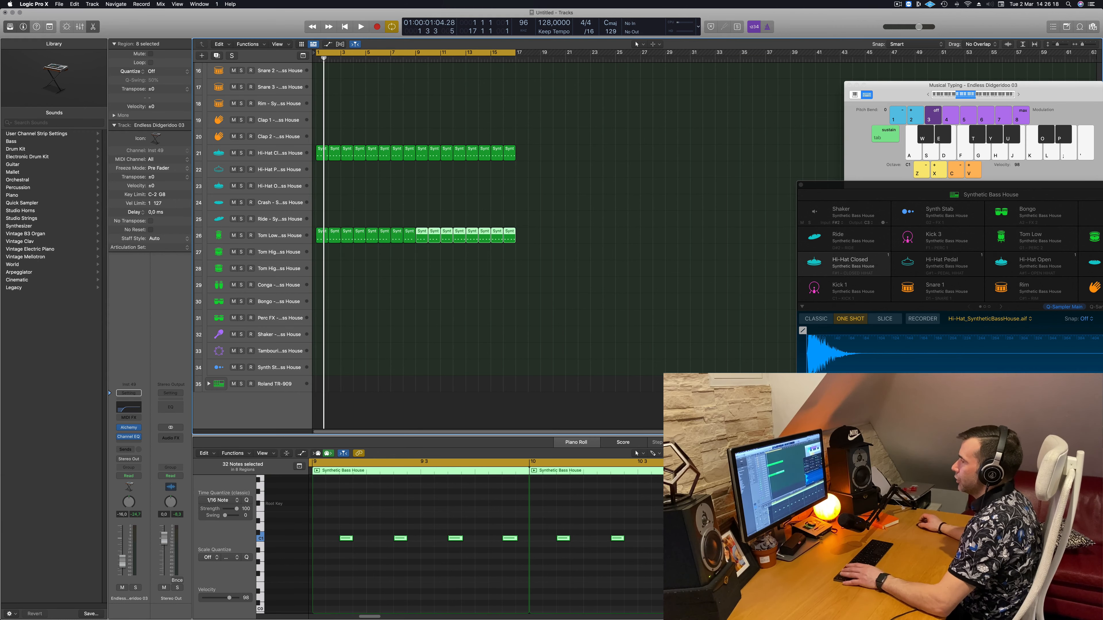
Step: Lower the Tom Low track volume to about -10.8 dB and restart playback to check the level
{"action": "left_click", "coordinate": [280, 236]}
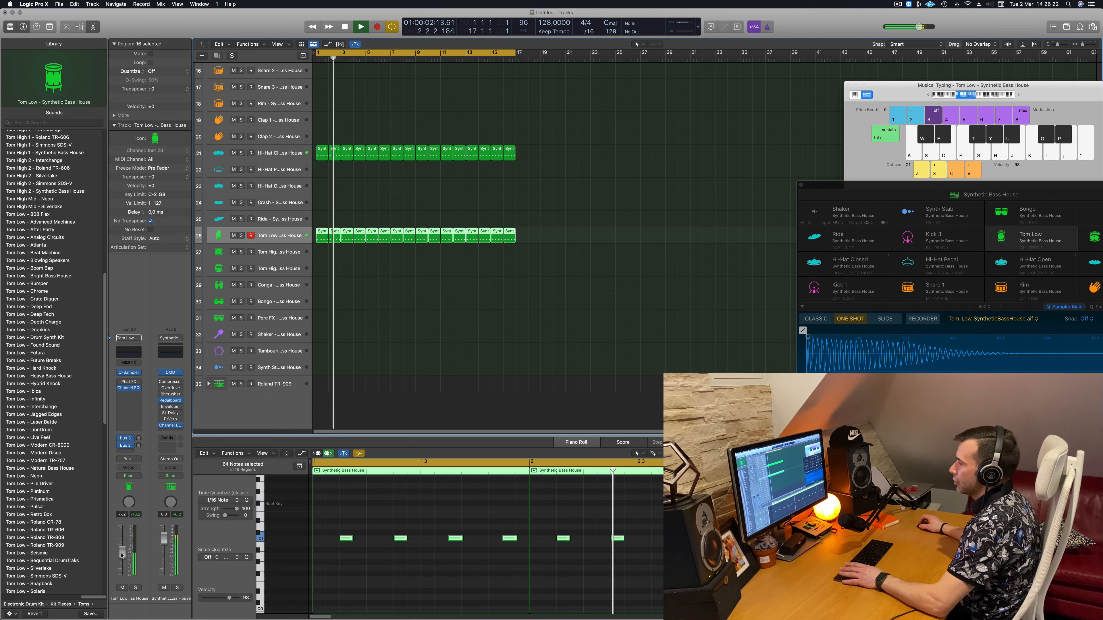
{"action": "scroll", "coordinate": [353, 516], "scroll_direction": "down", "scroll_amount": 1}
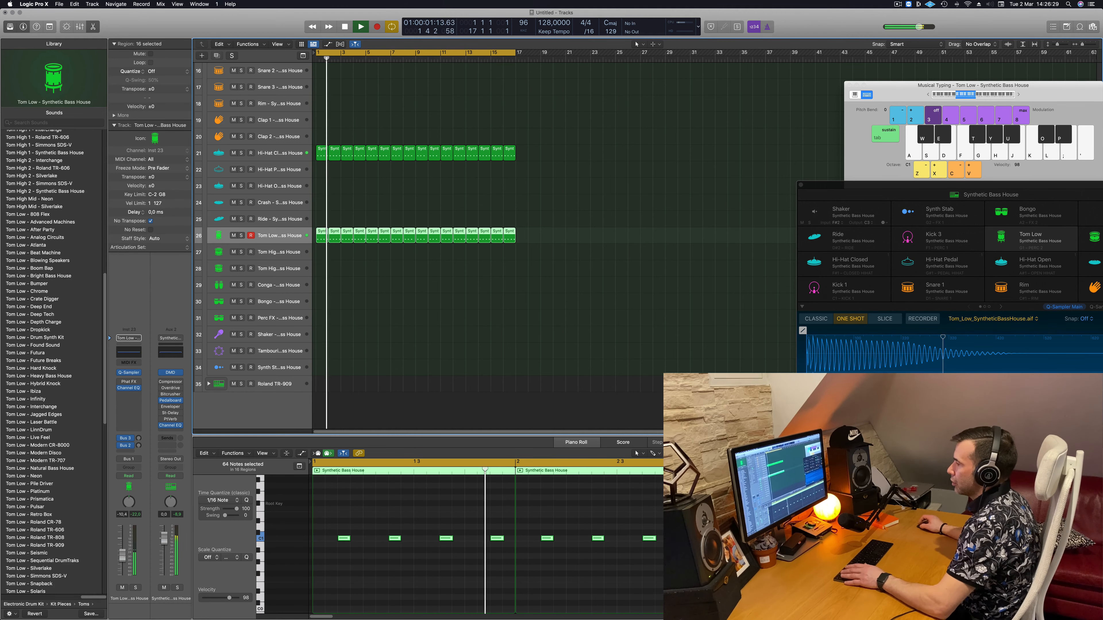
{"action": "left_click_drag", "start_coordinate": [122, 555], "coordinate": [122, 556]}
{"action": "key", "text": "space"}
{"action": "key", "text": "space"}
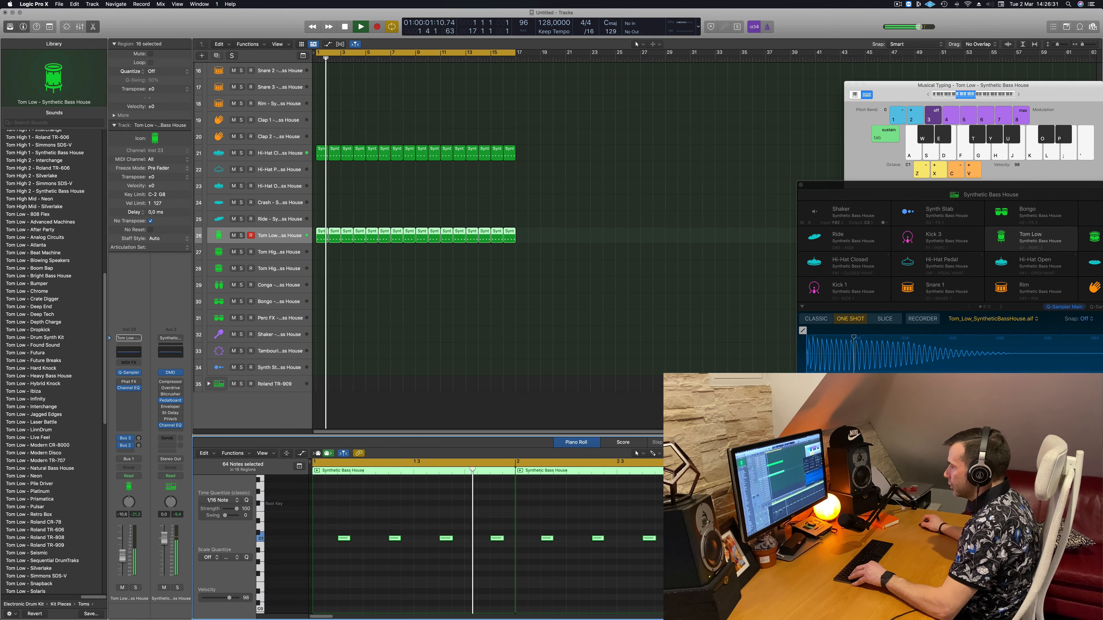
Step: Copy all Tom Low notes one sixteenth note to the right in every region, and solo the track to check the pattern
{"action": "left_click_drag", "start_coordinate": [344, 540], "coordinate": [358, 539]}
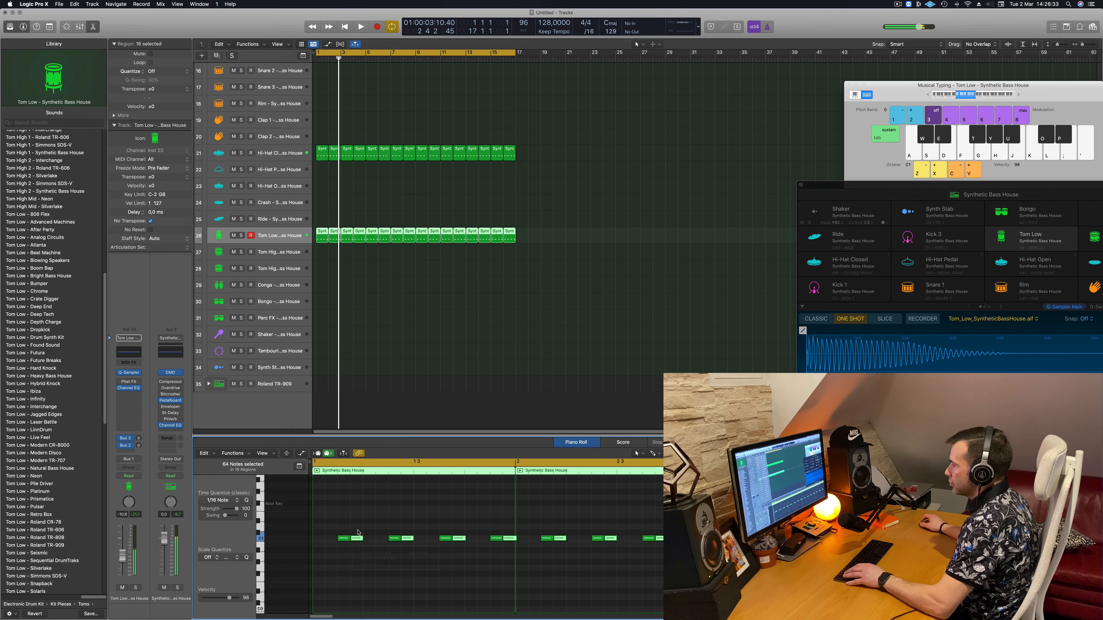
{"action": "scroll", "coordinate": [363, 530], "scroll_direction": "down", "scroll_amount": 1}
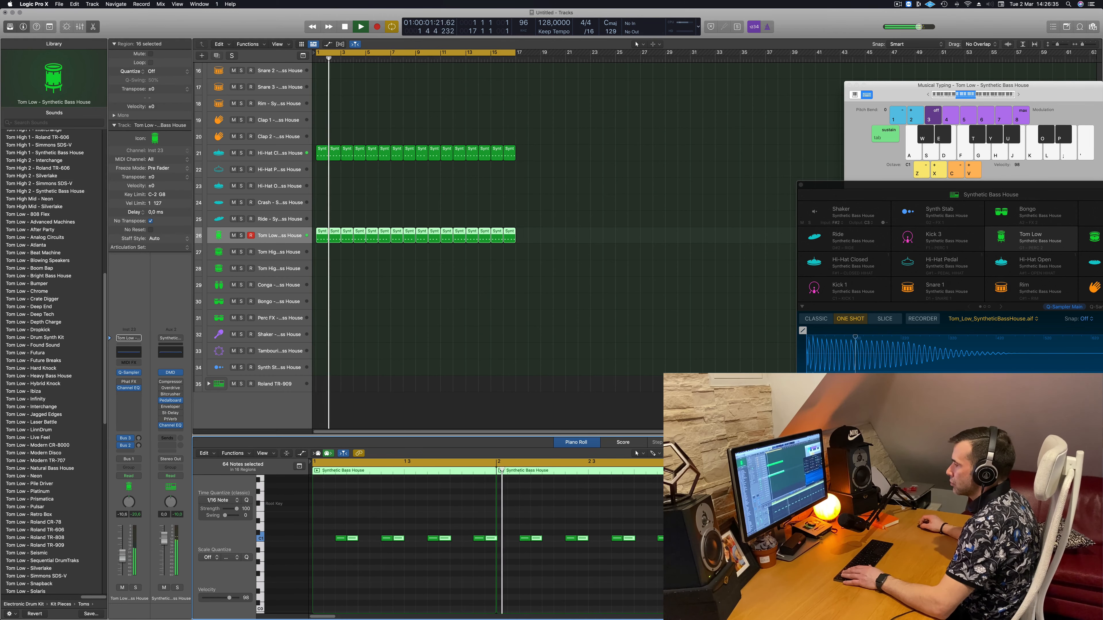
{"action": "left_click", "coordinate": [135, 588]}
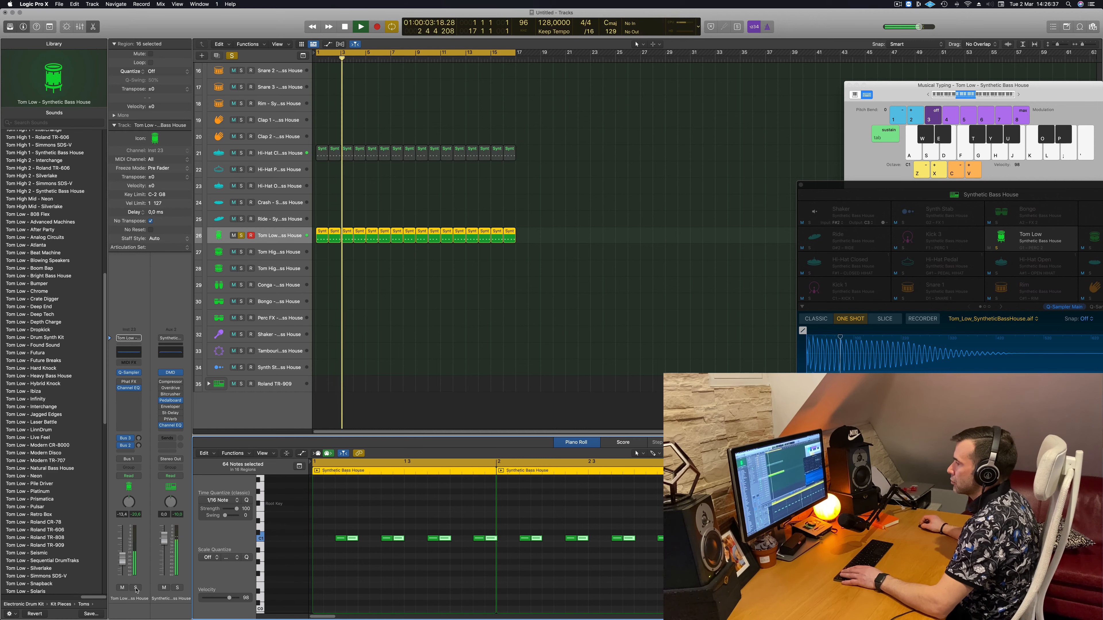
Step: Unsolo the Tom Low track to hear its pattern with the rest of the mix
{"action": "left_click", "coordinate": [136, 588]}
{"action": "scroll", "coordinate": [351, 521], "scroll_direction": "down", "scroll_amount": 1}
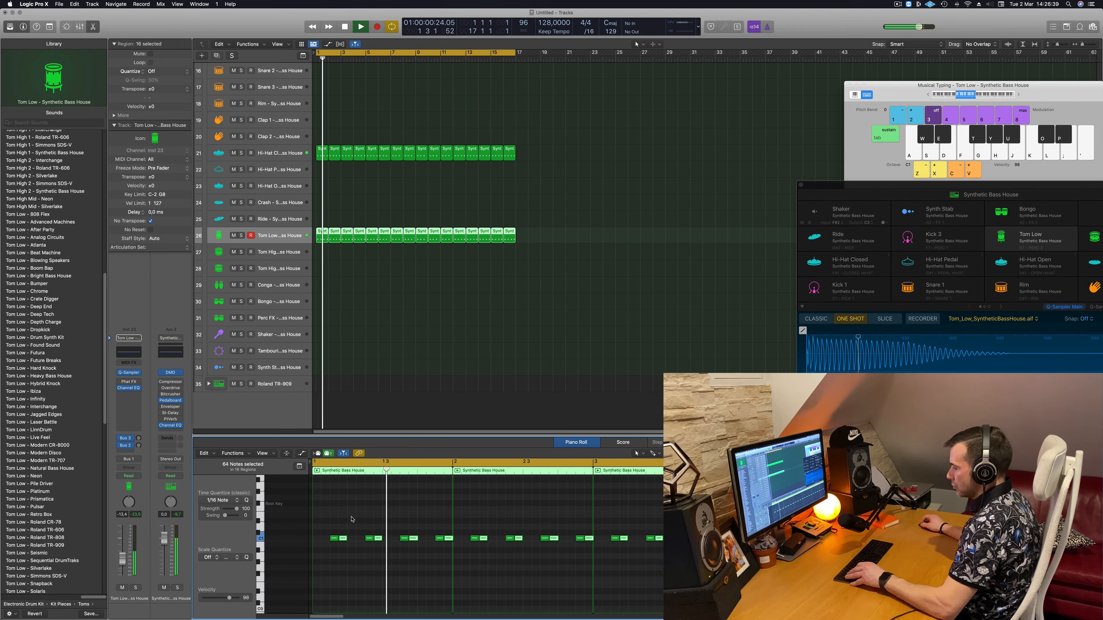
Step: Try all Tom Low notes across the regions in a higher and a lower octave, returning them to their original pitch
{"action": "key", "text": "super+a"}
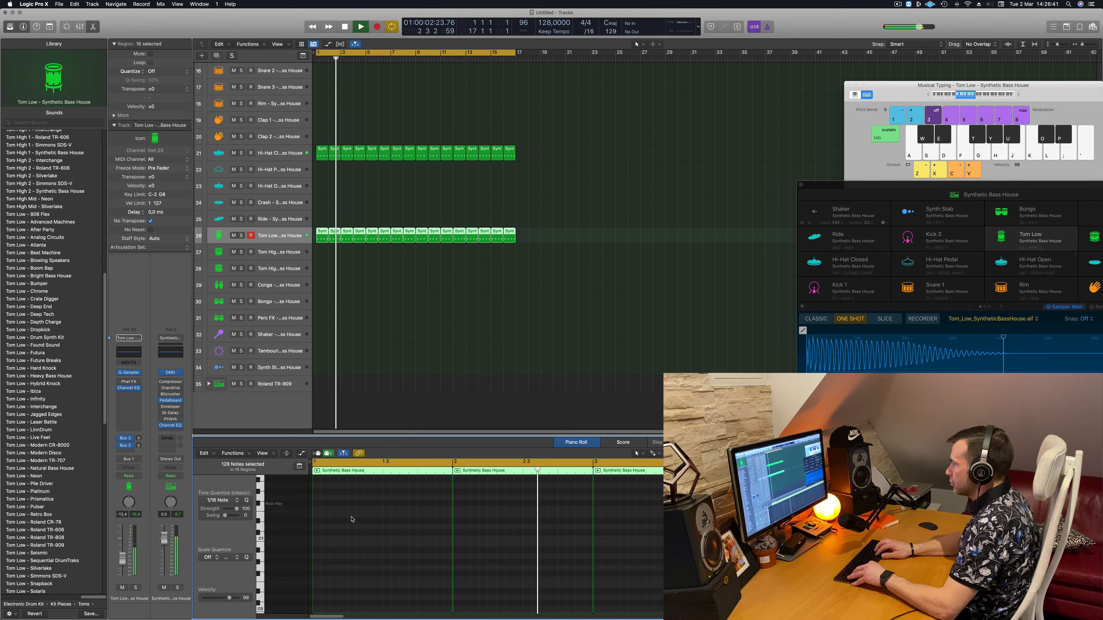
{"action": "key", "text": "alt+shift+Down"}
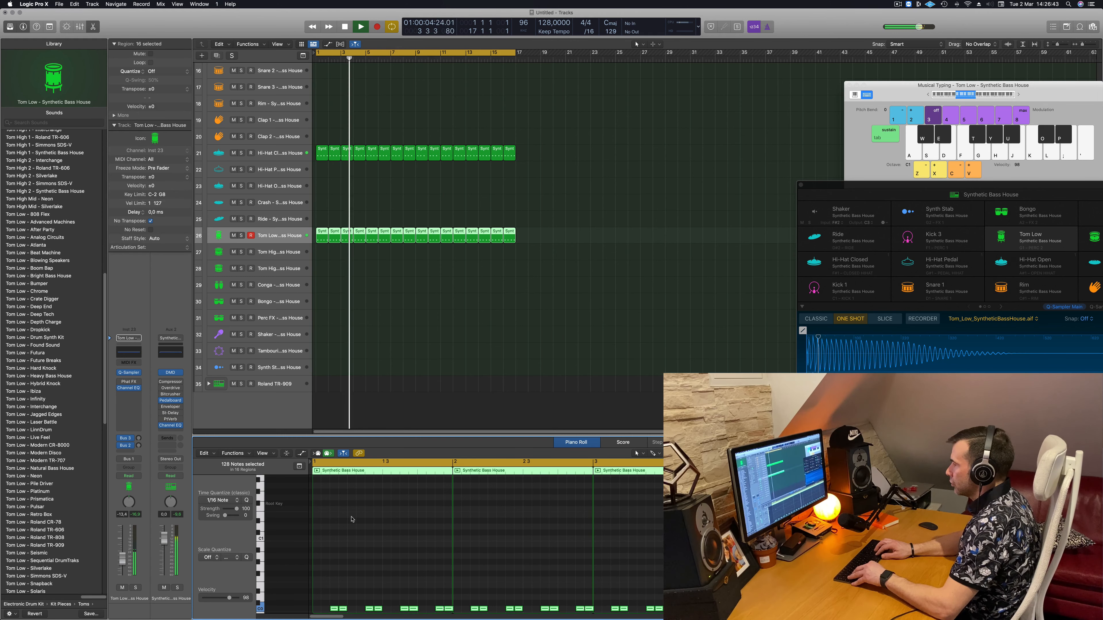
{"action": "key", "text": "alt+shift+Up"}
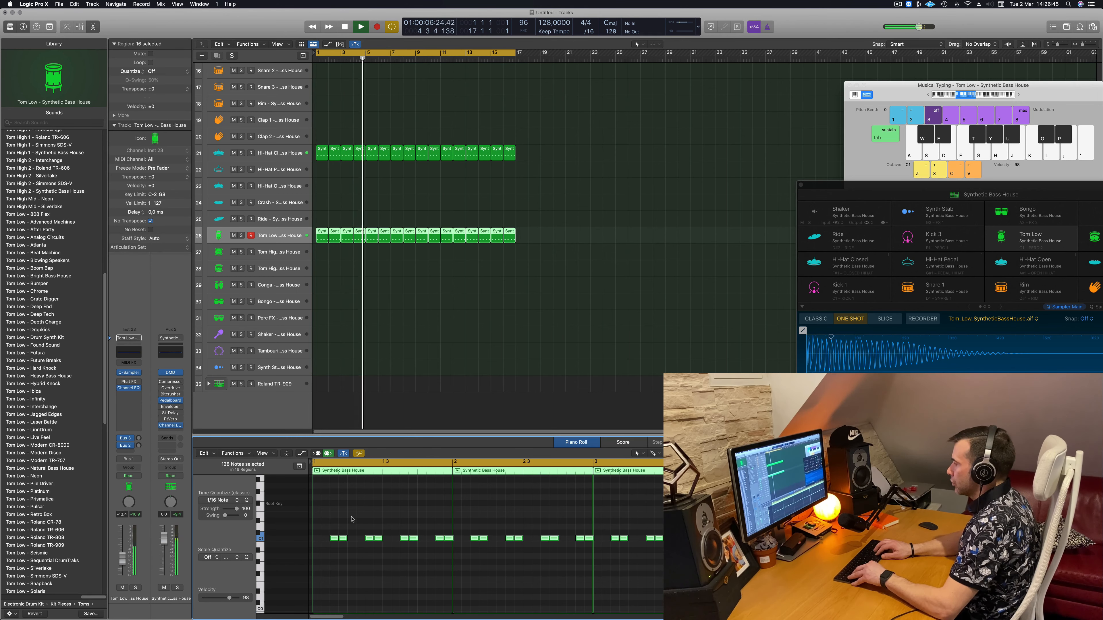
Step: Replay from bar 1 and compare the Tom Low pattern soloed and within the full mix
{"action": "key", "text": "space"}
{"action": "key", "text": "space"}
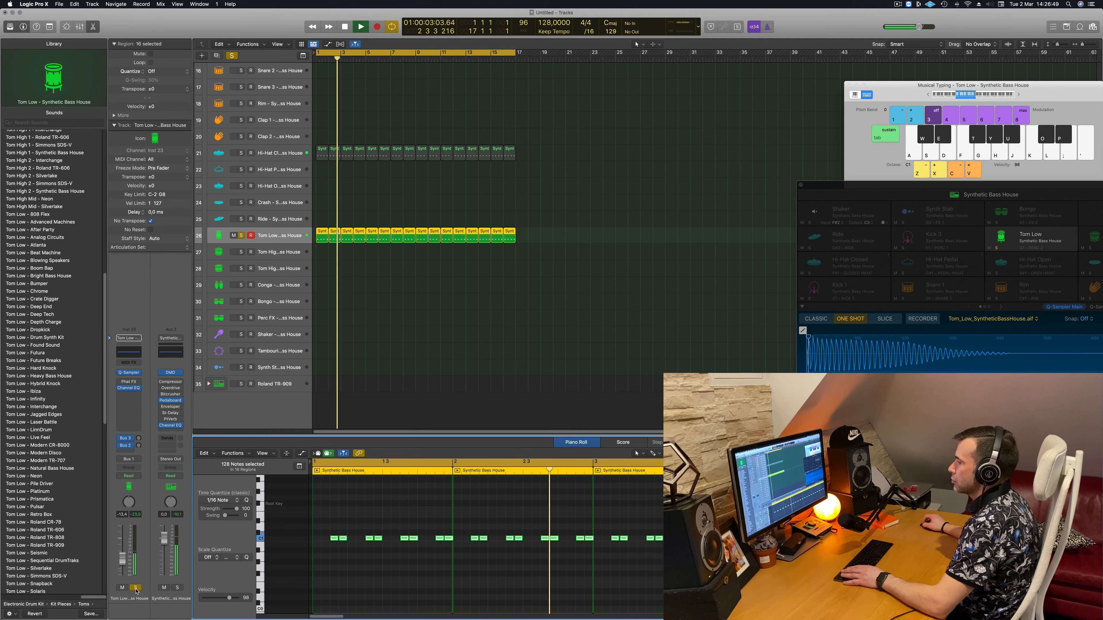
{"action": "key", "text": "space"}
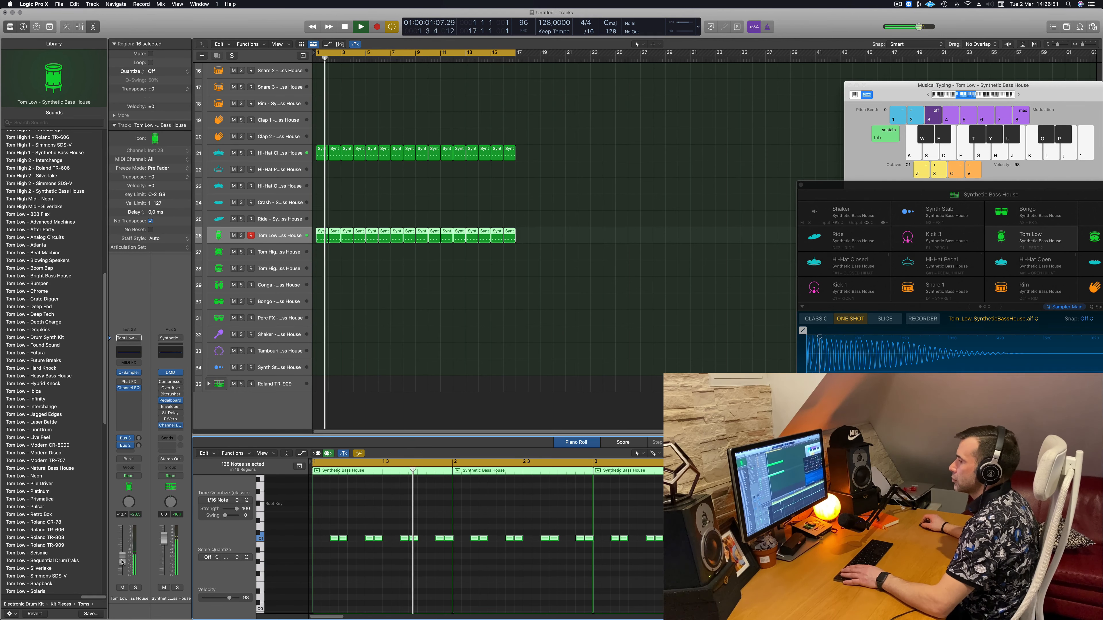
{"action": "left_click", "coordinate": [136, 588]}
{"action": "left_click", "coordinate": [135, 588]}
{"action": "key", "text": "space"}
{"action": "key", "text": "space"}
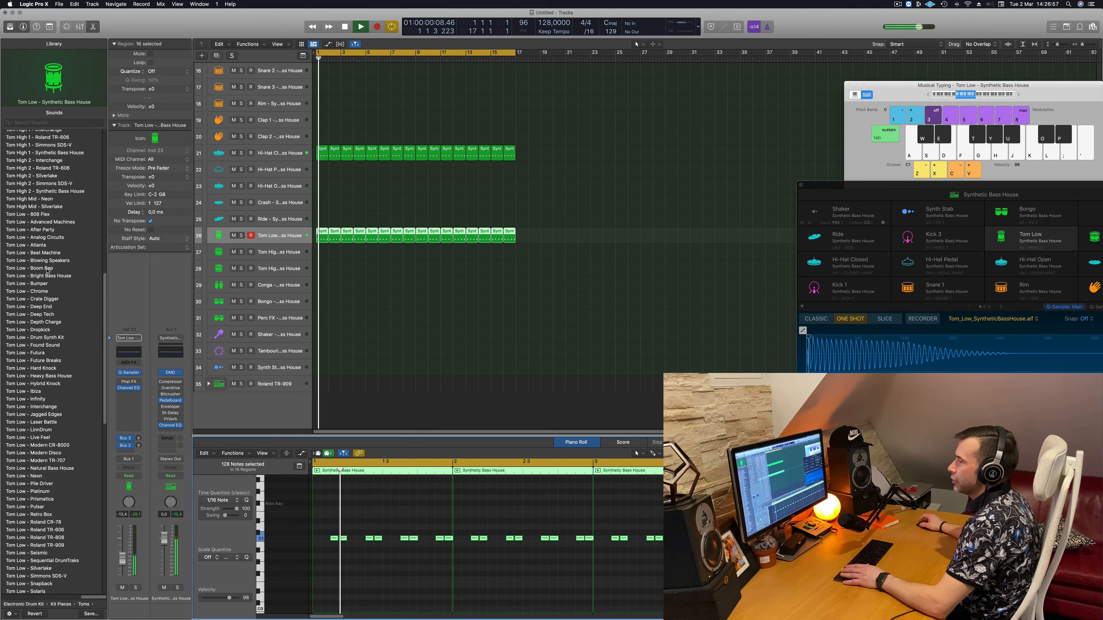
Step: Try the Tom Low - 808 Flex sound on the track and compare the mix with it muted and unmuted
{"action": "scroll", "coordinate": [35, 256], "scroll_direction": "up", "scroll_amount": 2}
{"action": "left_click", "coordinate": [27, 250]}
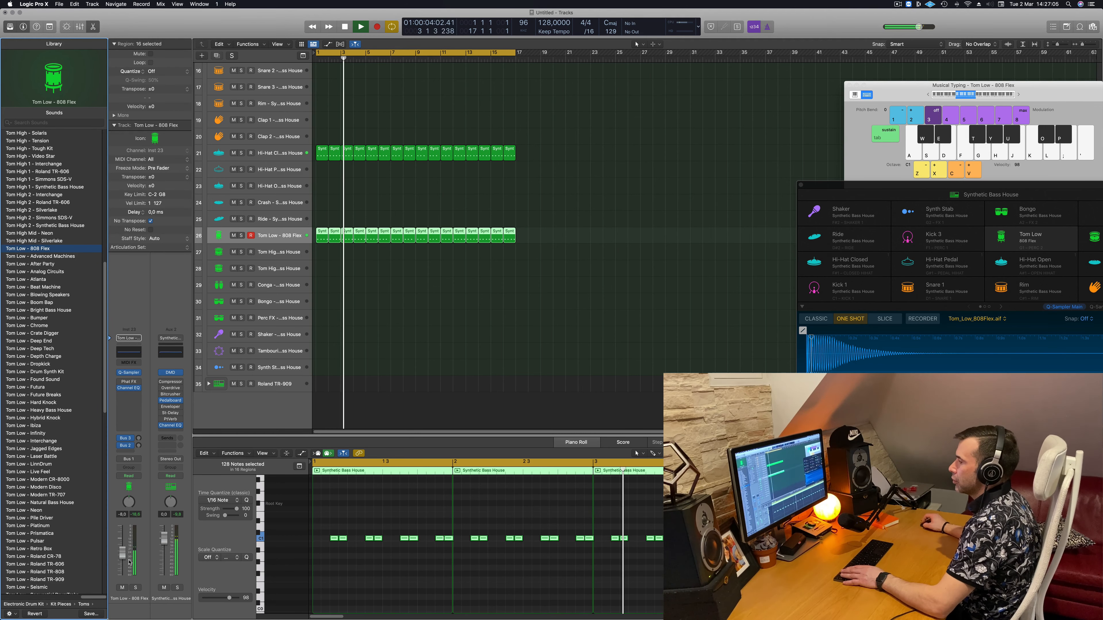
{"action": "left_click", "coordinate": [123, 588]}
{"action": "left_click", "coordinate": [123, 588]}
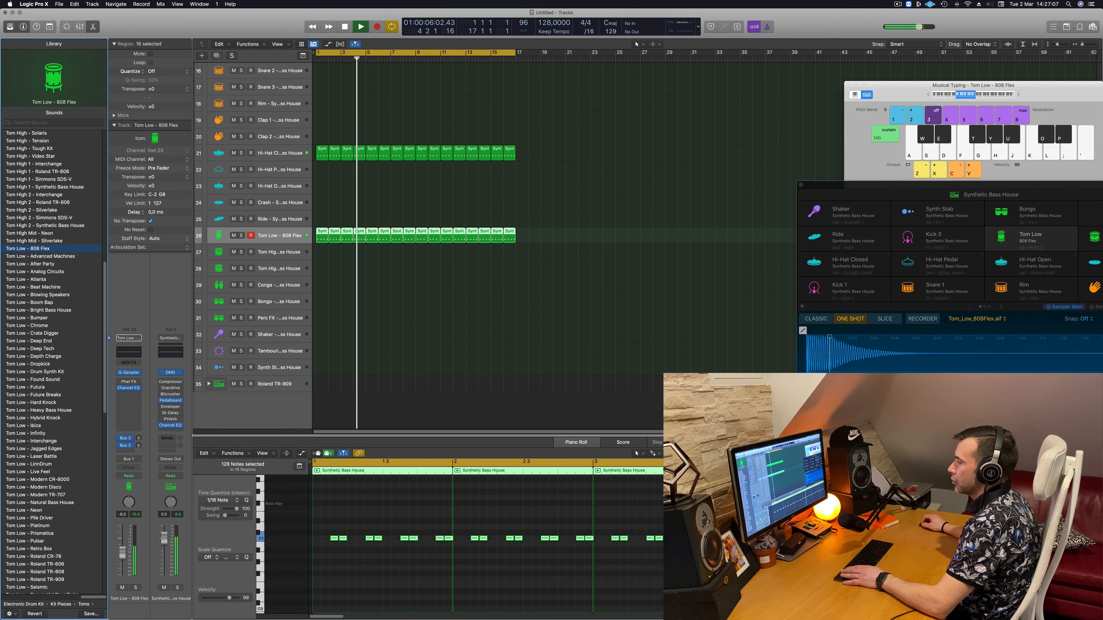
Step: Audition the Tom Low sounds from Advanced Machines onward, load Tom Low - Deep End, and lower the track to about -14 dB
{"action": "left_click", "coordinate": [39, 256]}
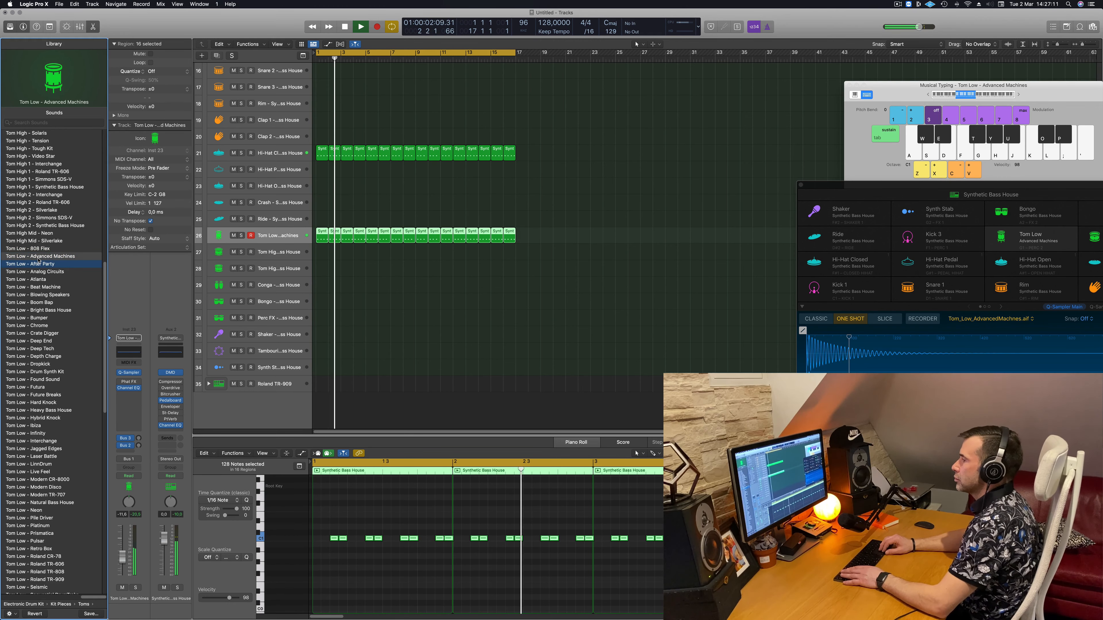
{"action": "key", "text": "Down"}
{"action": "key", "text": "Down"}
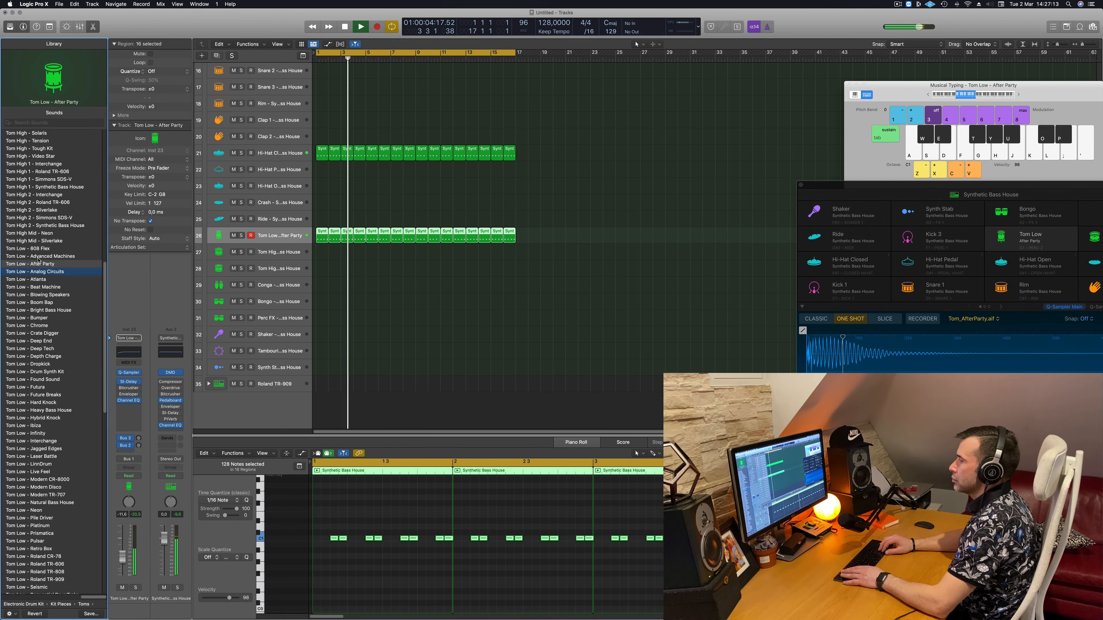
{"action": "key", "text": "Down"}
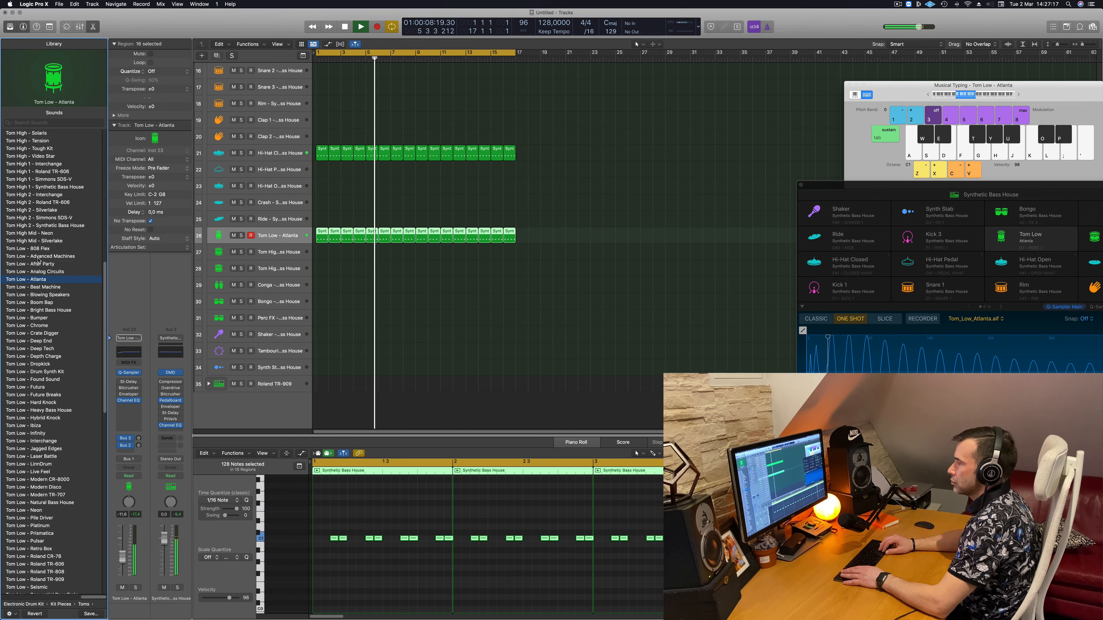
{"action": "key", "text": "Down"}
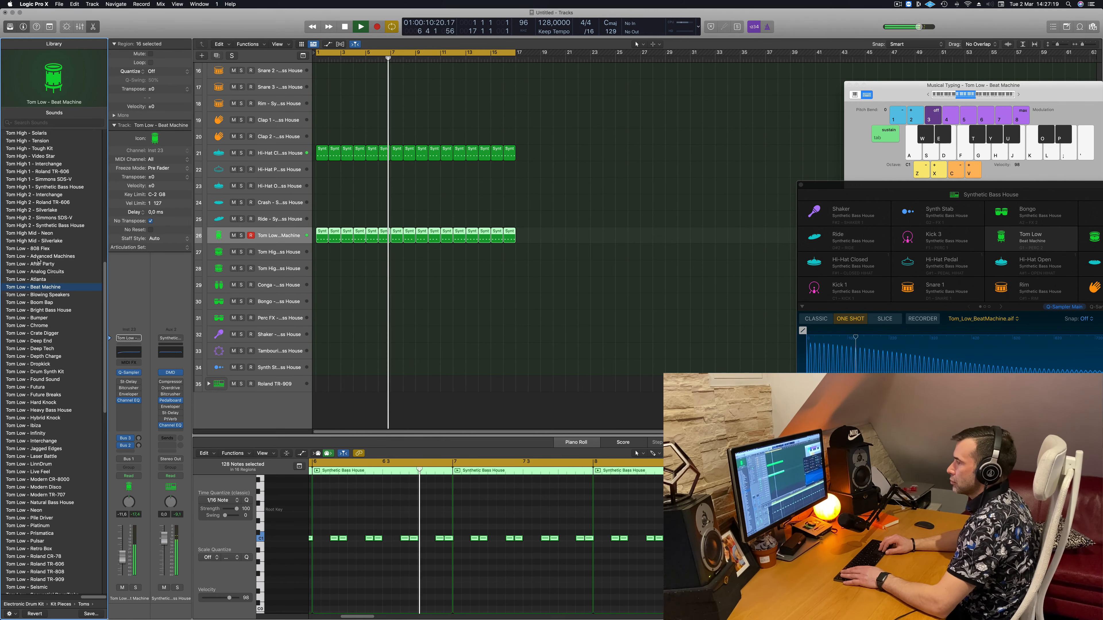
{"action": "key", "text": "Down"}
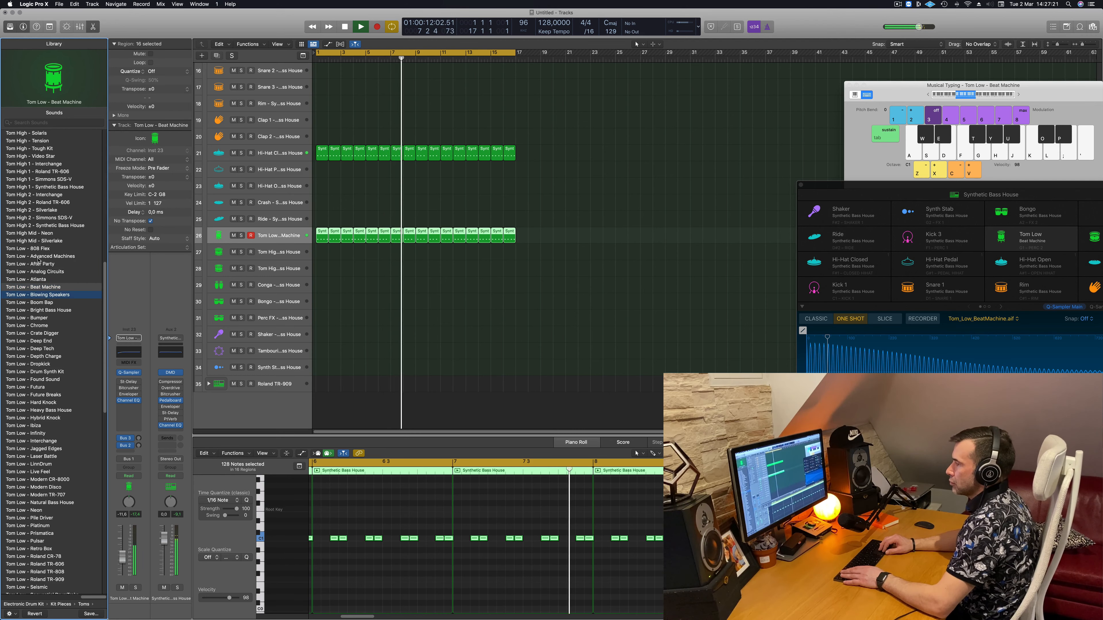
{"action": "key", "text": "Down"}
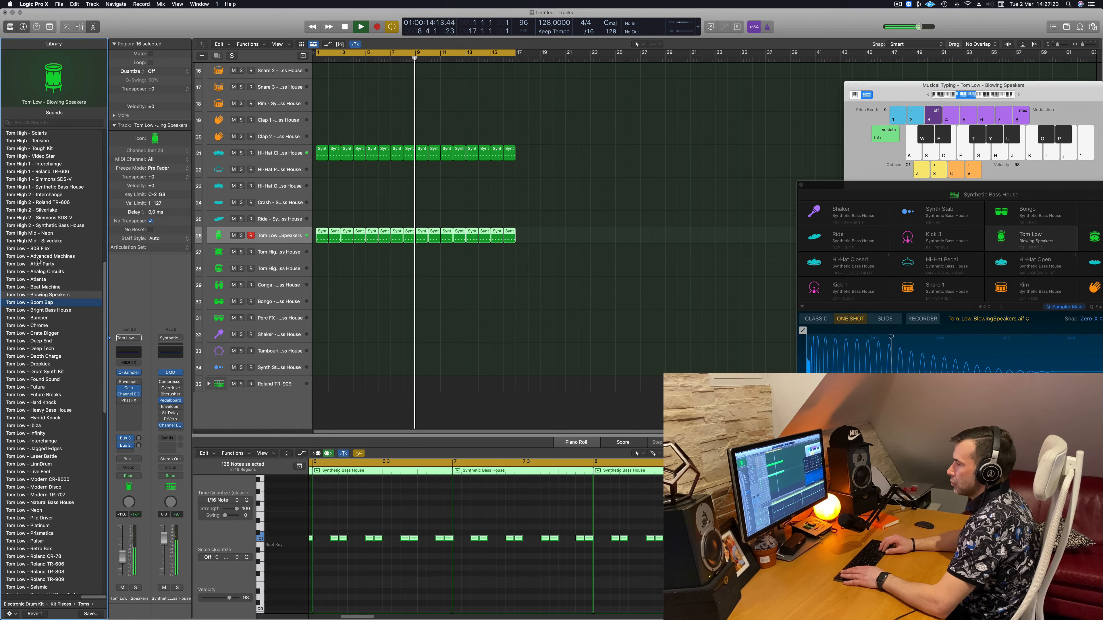
{"action": "key", "text": "Down"}
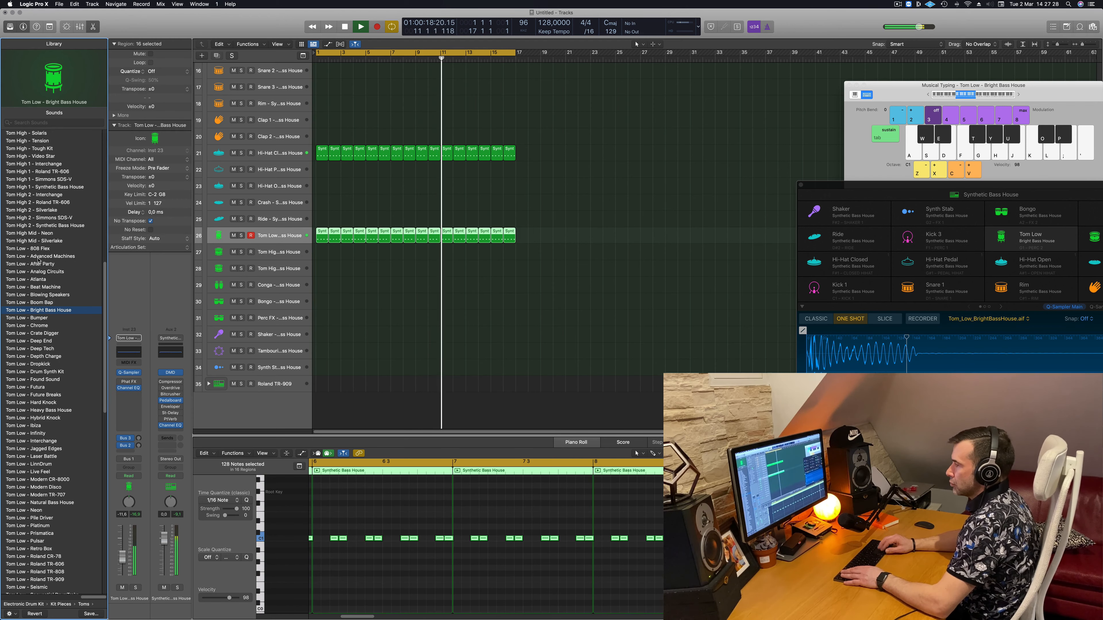
{"action": "key", "text": "Down"}
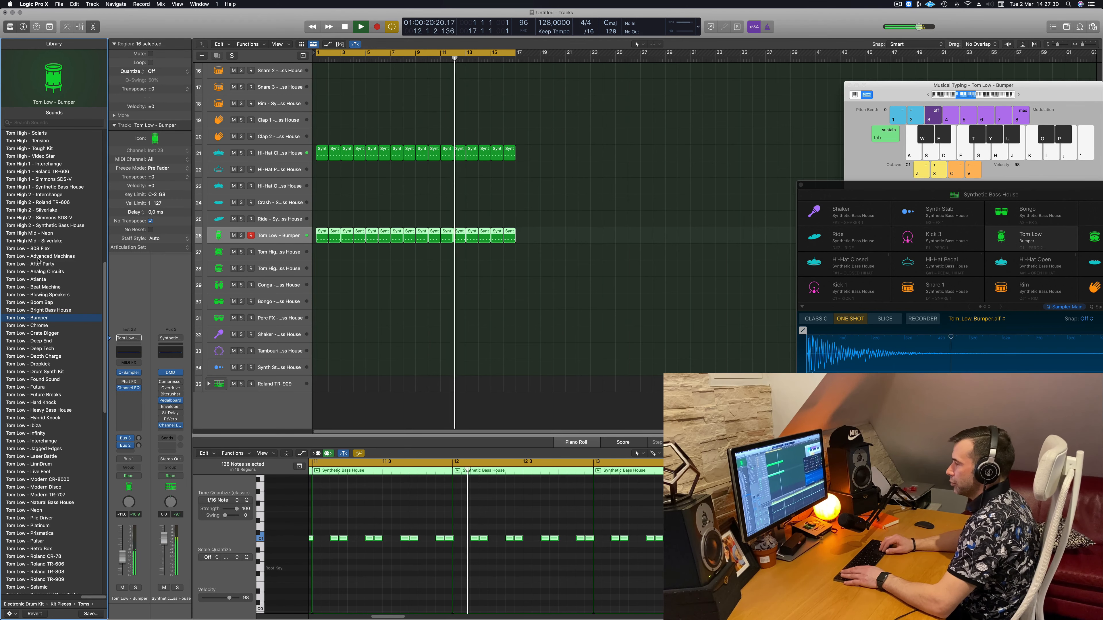
{"action": "key", "text": "Down"}
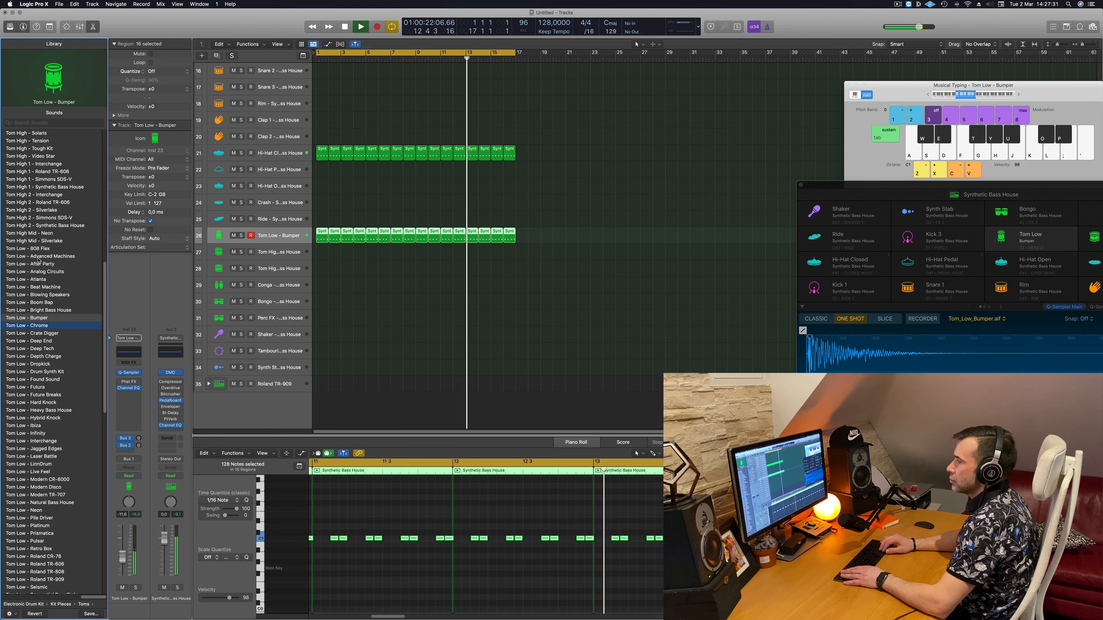
{"action": "key", "text": "Down"}
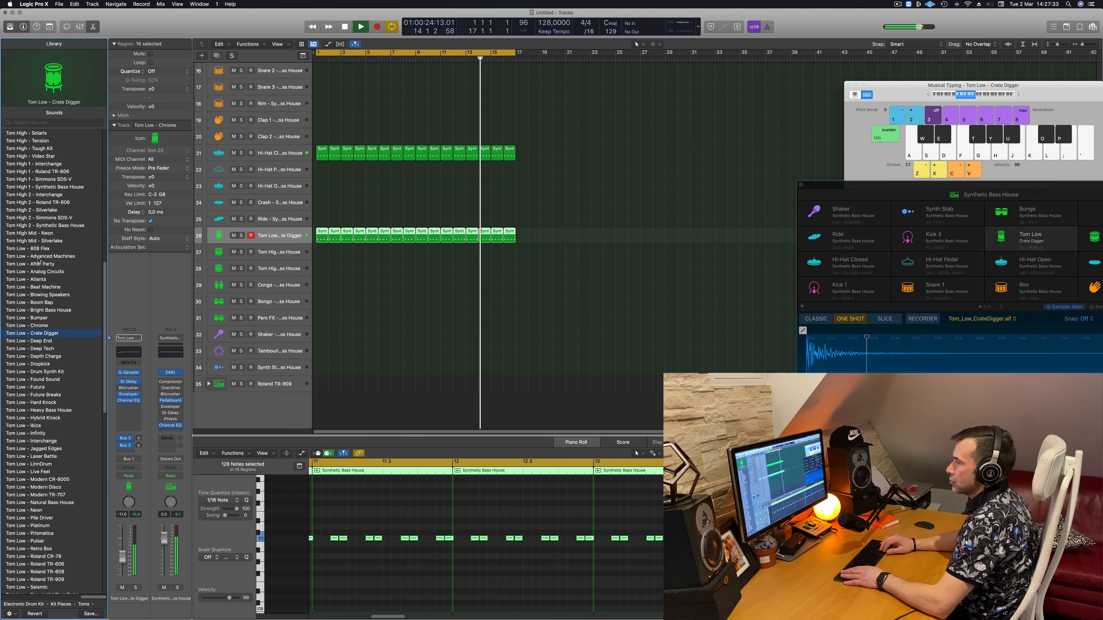
{"action": "key", "text": "Down"}
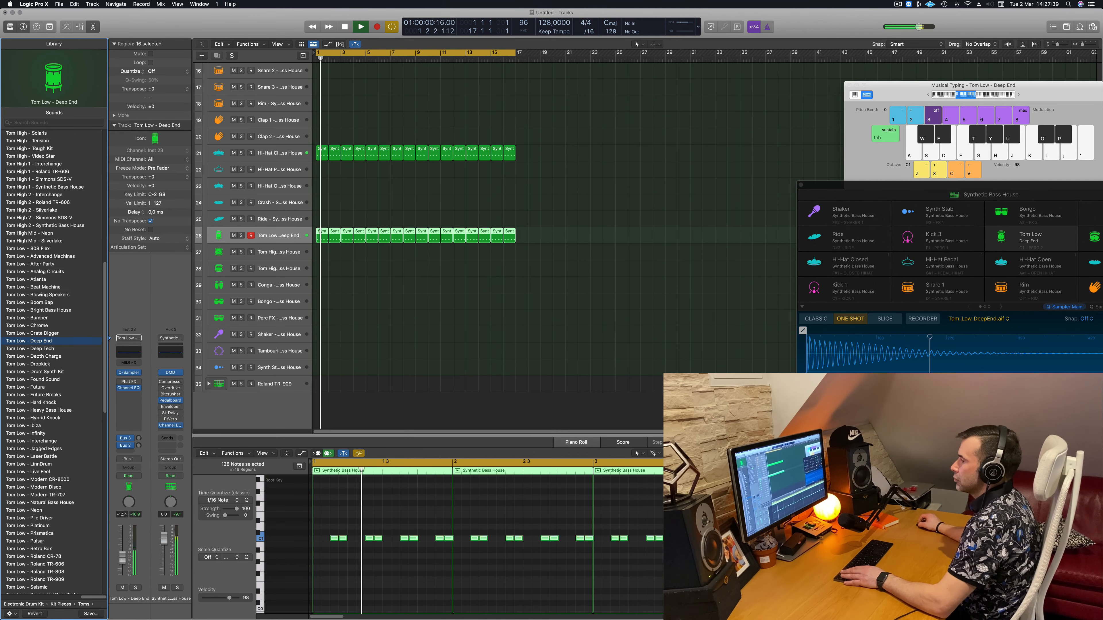
{"action": "left_click", "coordinate": [413, 347]}
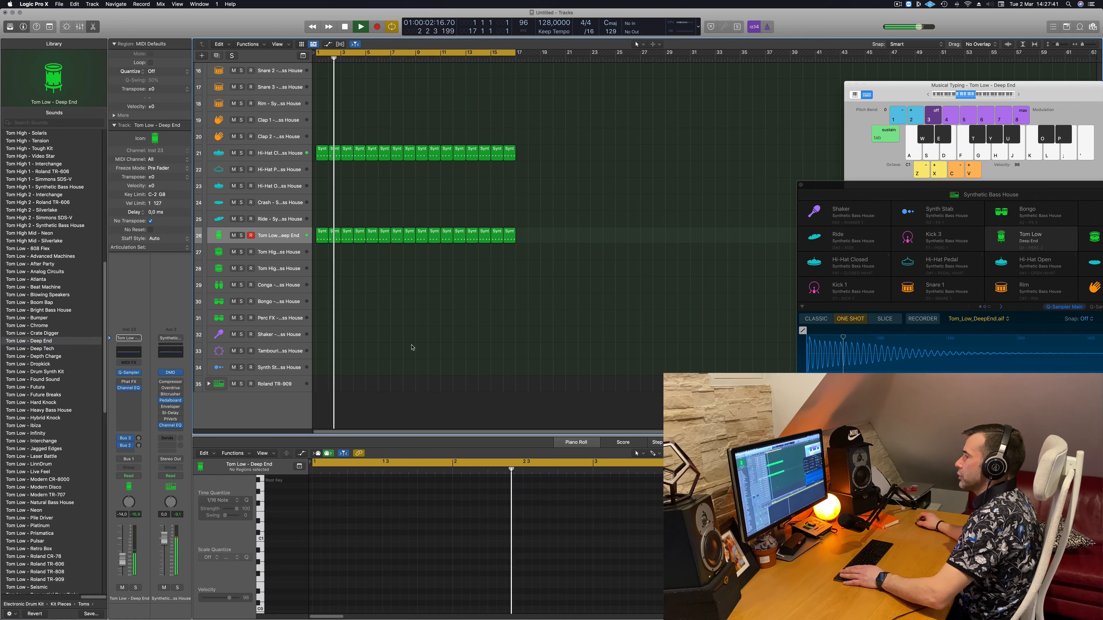
Step: Copy the first Tom Low region to bar 1 of the Conga track and duplicate its notes leftward into continuous sixteenths
{"action": "left_click_drag", "start_coordinate": [322, 235], "coordinate": [321, 285]}
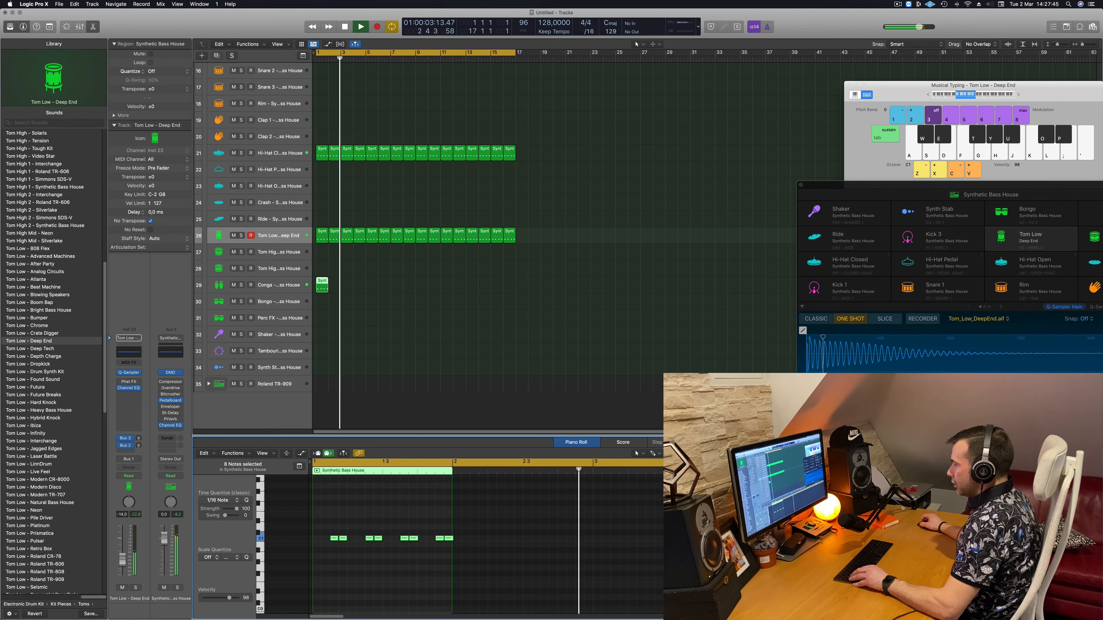
{"action": "left_click_drag", "start_coordinate": [333, 538], "coordinate": [317, 541]}
{"action": "left_click", "coordinate": [333, 543]}
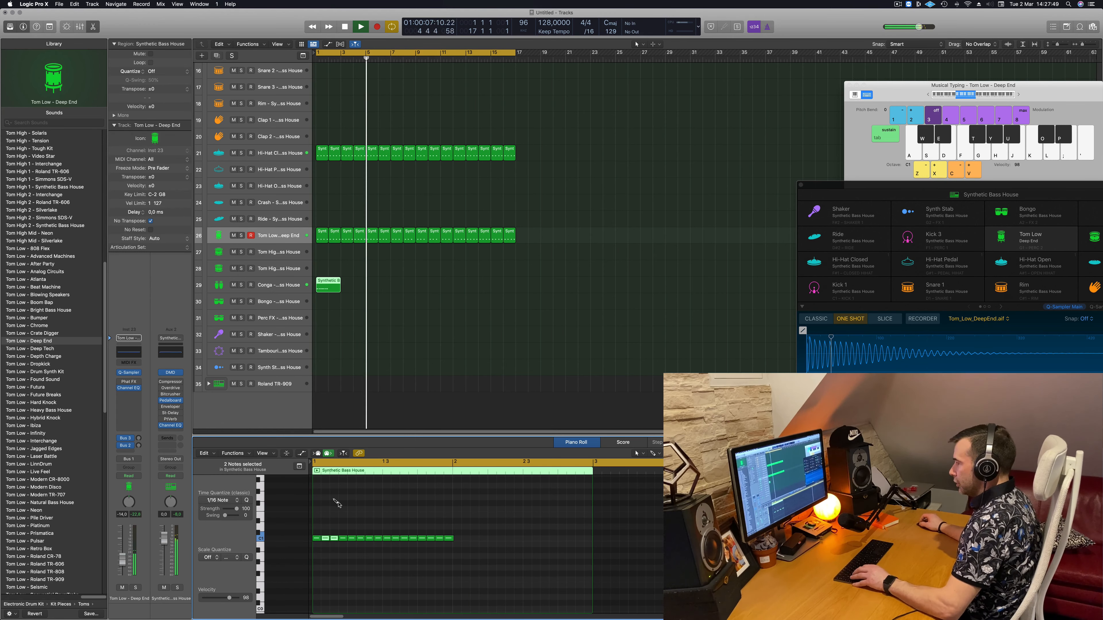
Step: Thin the one-bar Conga region to four hits on sixteenths 2, 6, 9 and 14, and restart playback
{"action": "key", "text": "super+z"}
{"action": "left_click_drag", "start_coordinate": [333, 540], "coordinate": [423, 547]}
{"action": "key", "text": "Delete"}
{"action": "key", "text": "Delete"}
{"action": "key", "text": "Delete"}
{"action": "key", "text": "Delete"}
{"action": "key", "text": "space"}
{"action": "key", "text": "space"}
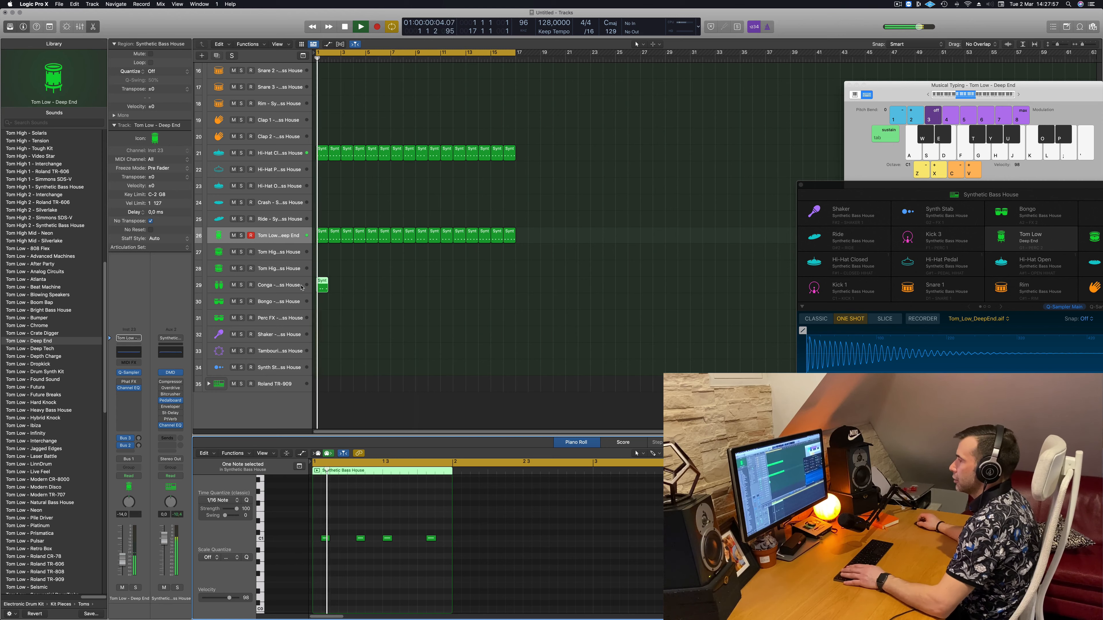
Step: Select the Conga track and lower its volume to about -12.8 dB
{"action": "left_click", "coordinate": [302, 287]}
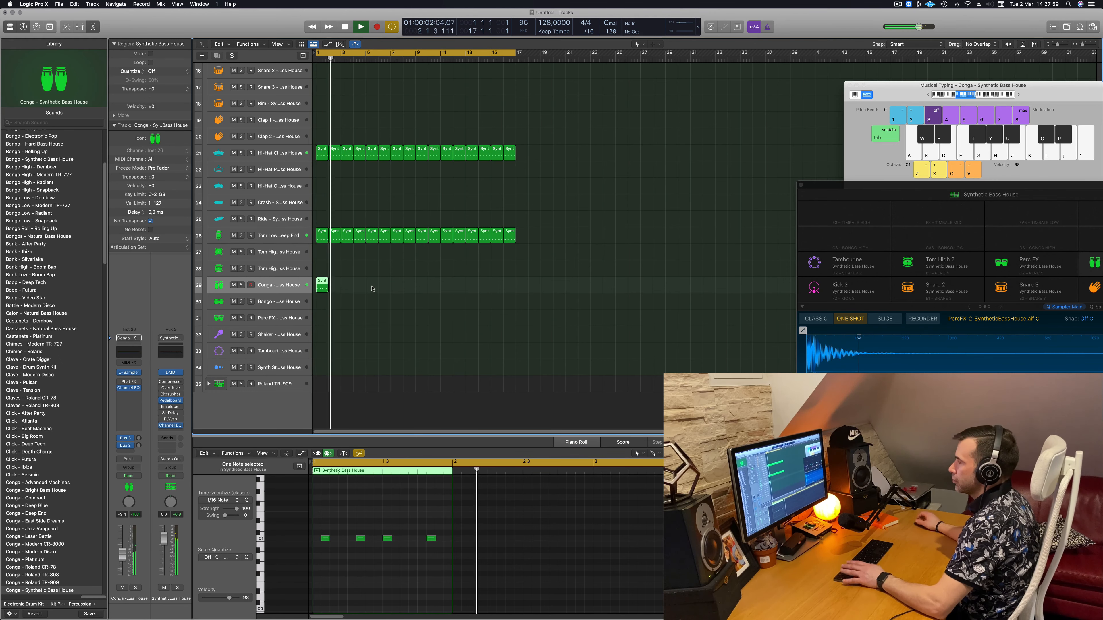
{"action": "left_click_drag", "start_coordinate": [122, 555], "coordinate": [123, 557]}
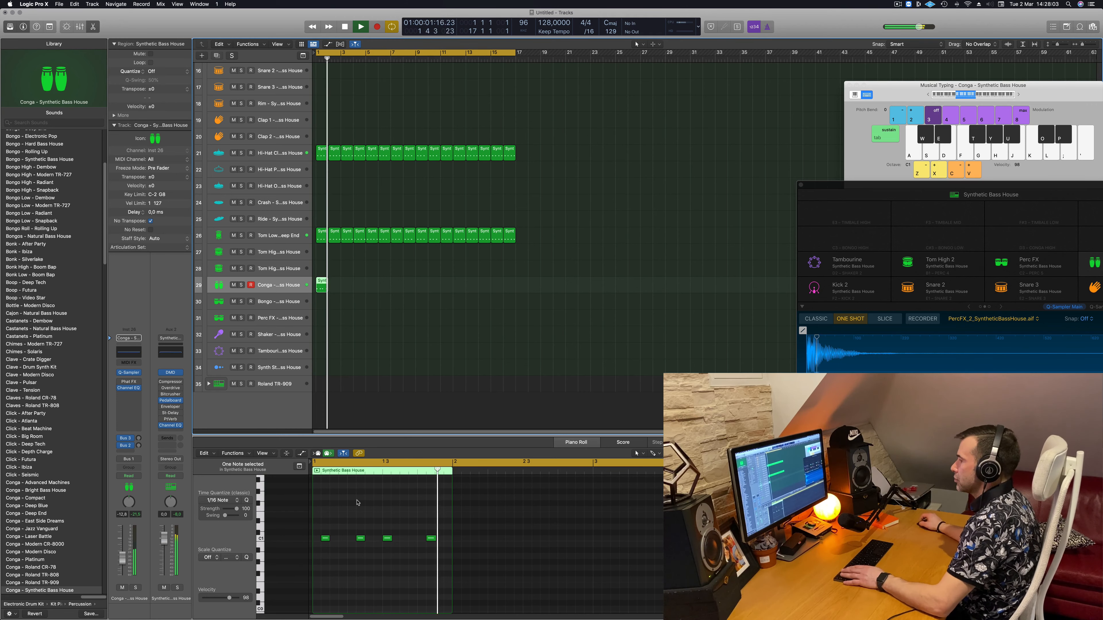
{"action": "key", "text": "space"}
Step: Transpose all four Conga notes up one octave and replay the pattern
{"action": "left_click_drag", "start_coordinate": [317, 526], "coordinate": [465, 568]}
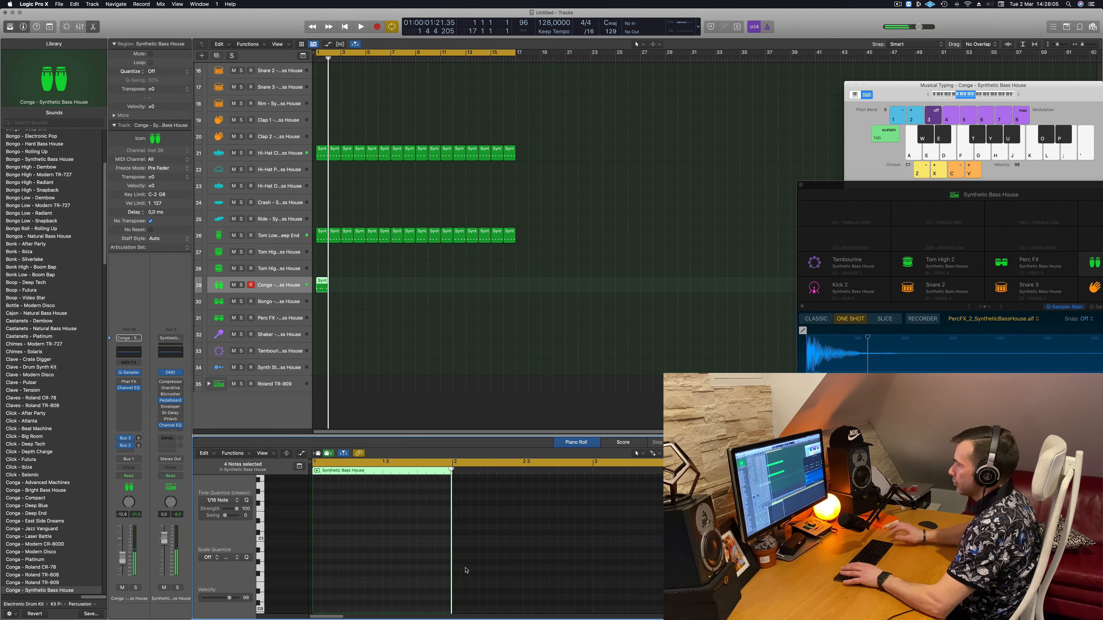
{"action": "key", "text": "space"}
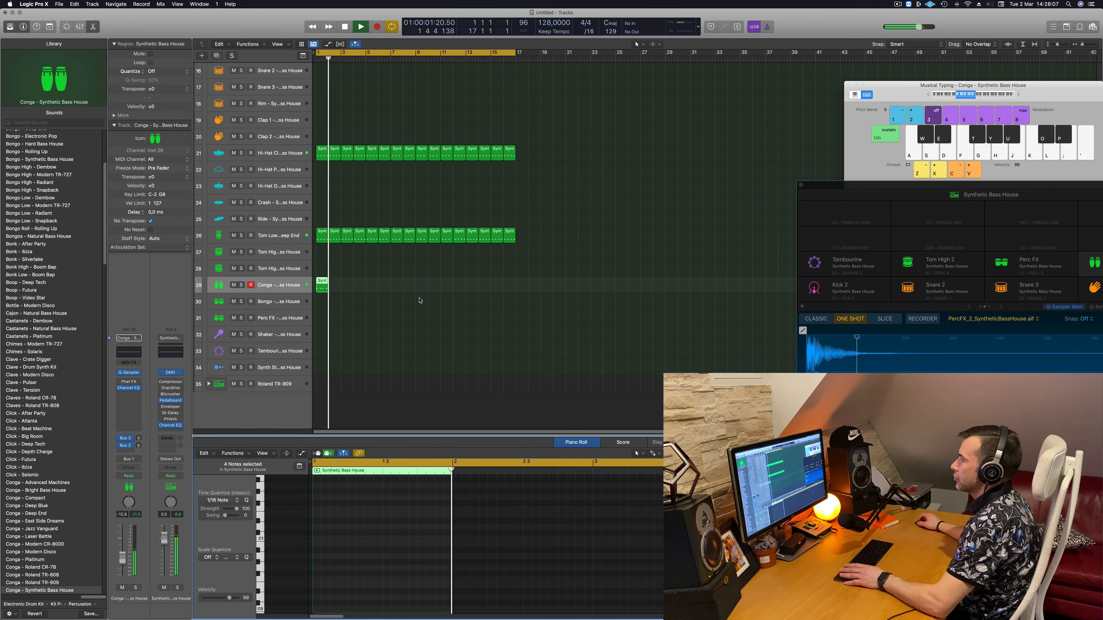
{"action": "key", "text": "e"}
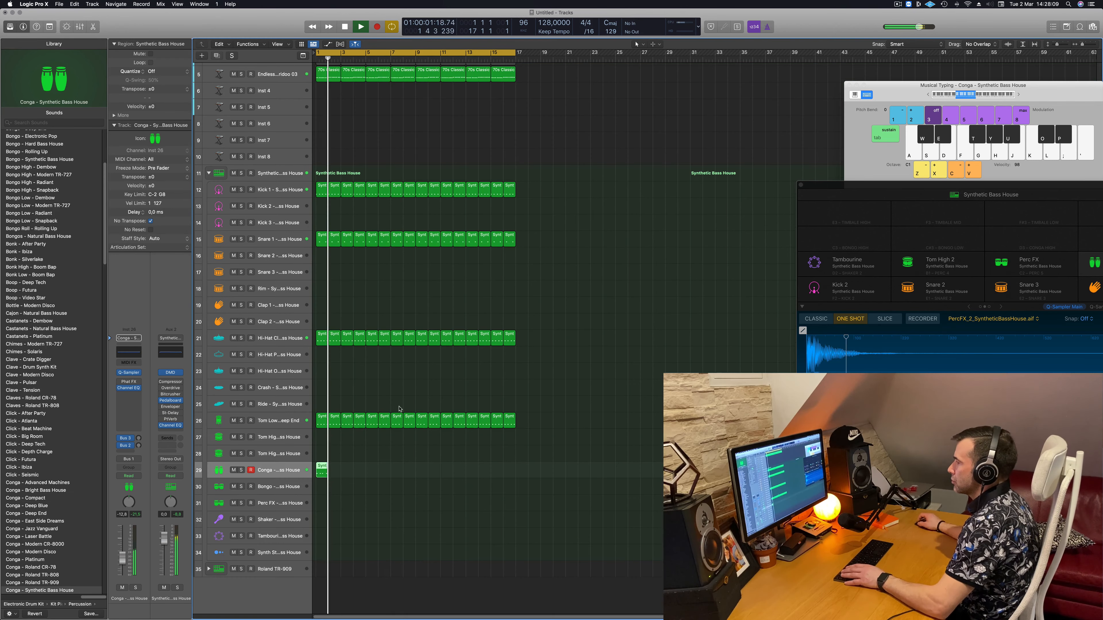
{"action": "double_click", "coordinate": [320, 466]}
{"action": "key", "text": "space"}
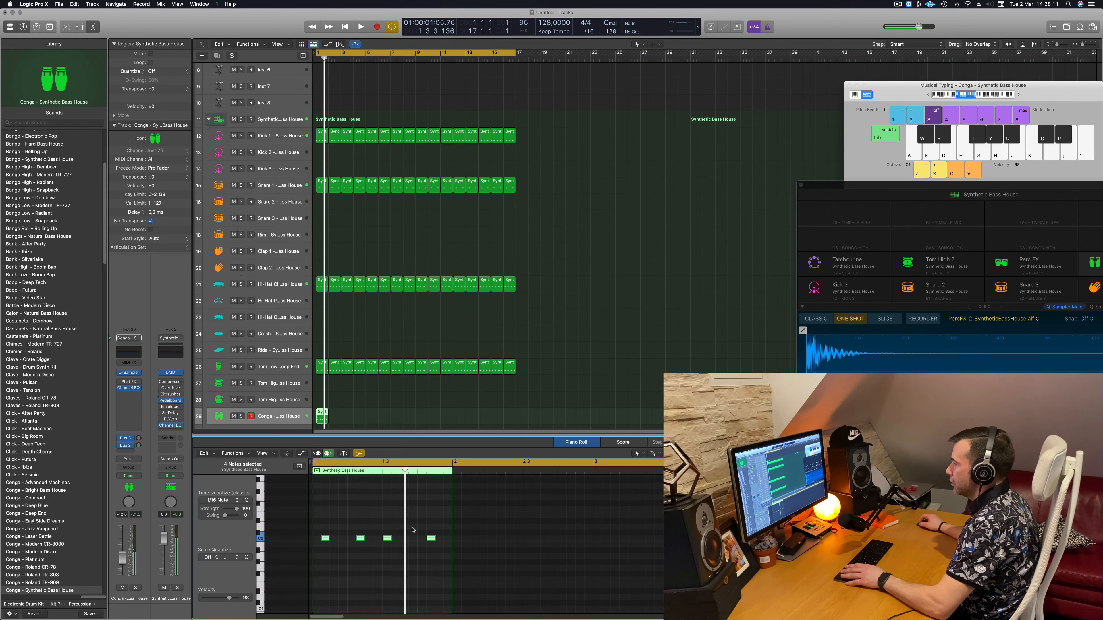
Step: Repeat the one-bar Conga region back to back until it fills the track from bar 1 through bar 16
{"action": "left_click_drag", "start_coordinate": [323, 410], "coordinate": [336, 410]}
{"action": "key", "text": "space"}
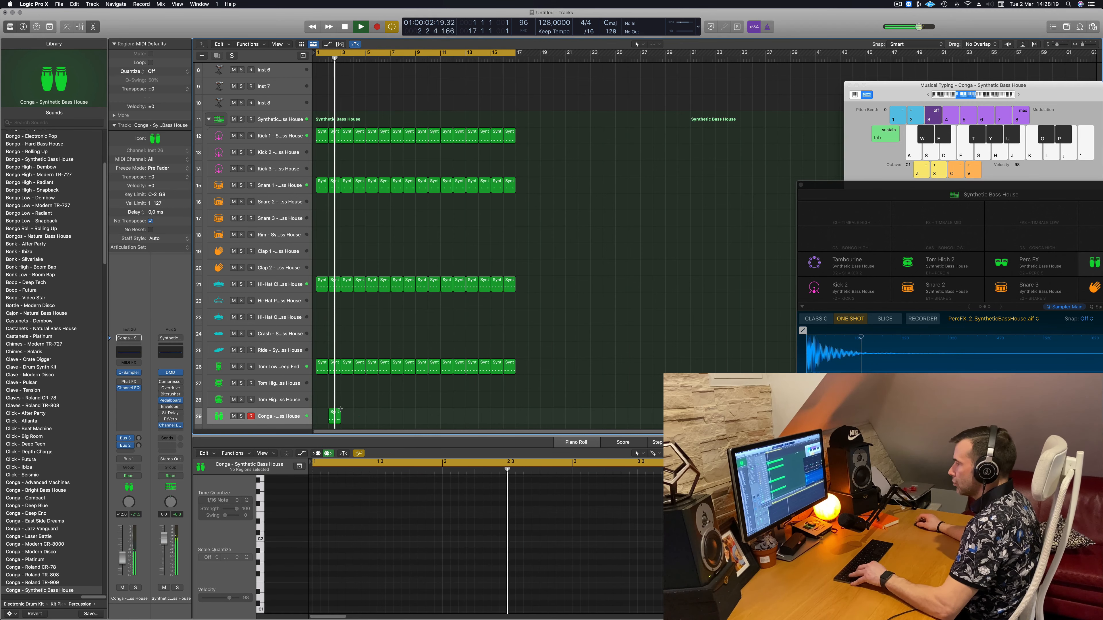
{"action": "left_click", "coordinate": [336, 410]}
{"action": "left_click_drag", "start_coordinate": [336, 410], "coordinate": [374, 418]}
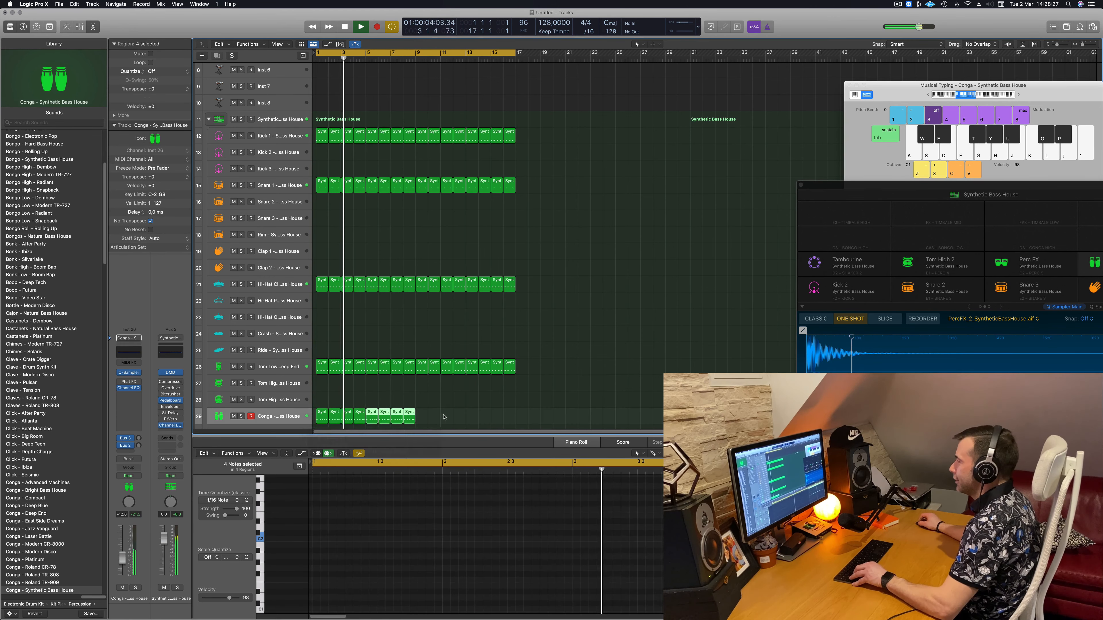
{"action": "mouse_move", "coordinate": [442, 415]}
{"action": "left_mouse_down"}
{"action": "mouse_move", "coordinate": [317, 421]}
{"action": "mouse_move", "coordinate": [423, 421]}
{"action": "left_mouse_up"}
{"action": "left_click", "coordinate": [534, 400]}
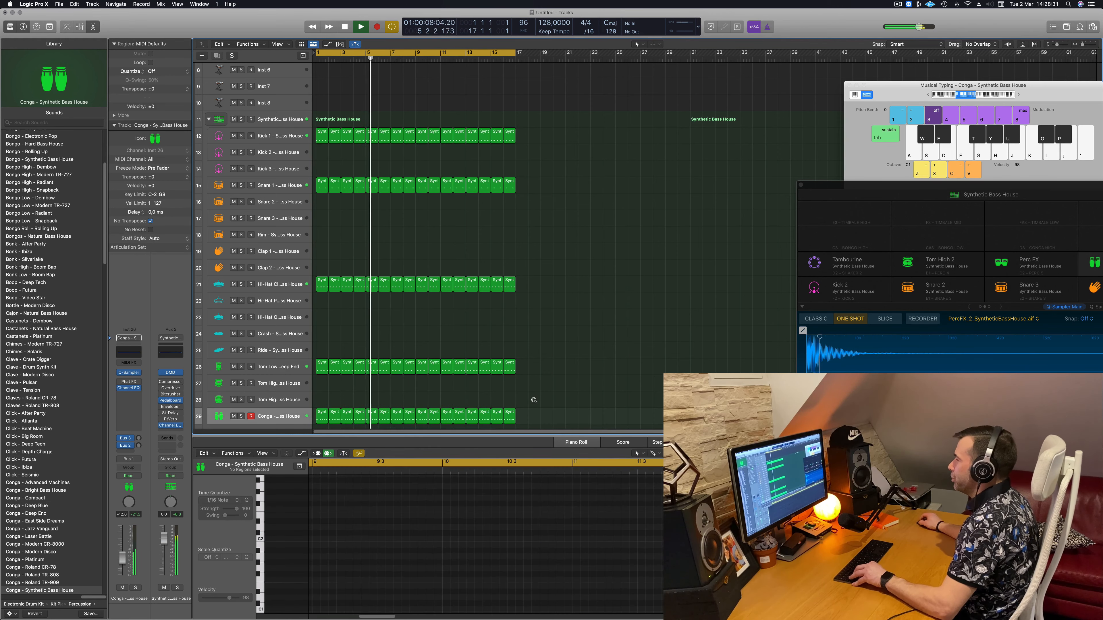
Step: Replay from bar 1 to check the Conga pattern against the full mix
{"action": "scroll", "coordinate": [535, 401], "scroll_direction": "down", "scroll_amount": 1}
{"action": "scroll", "coordinate": [535, 401], "scroll_direction": "down", "scroll_amount": 4}
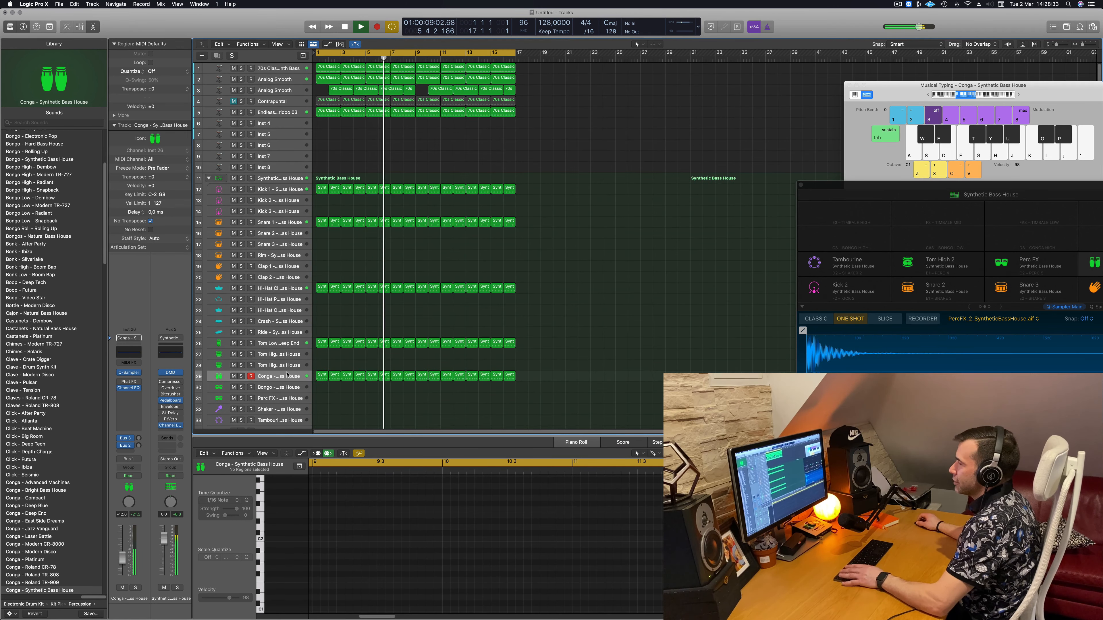
{"action": "key", "text": "space"}
{"action": "key", "text": "space"}
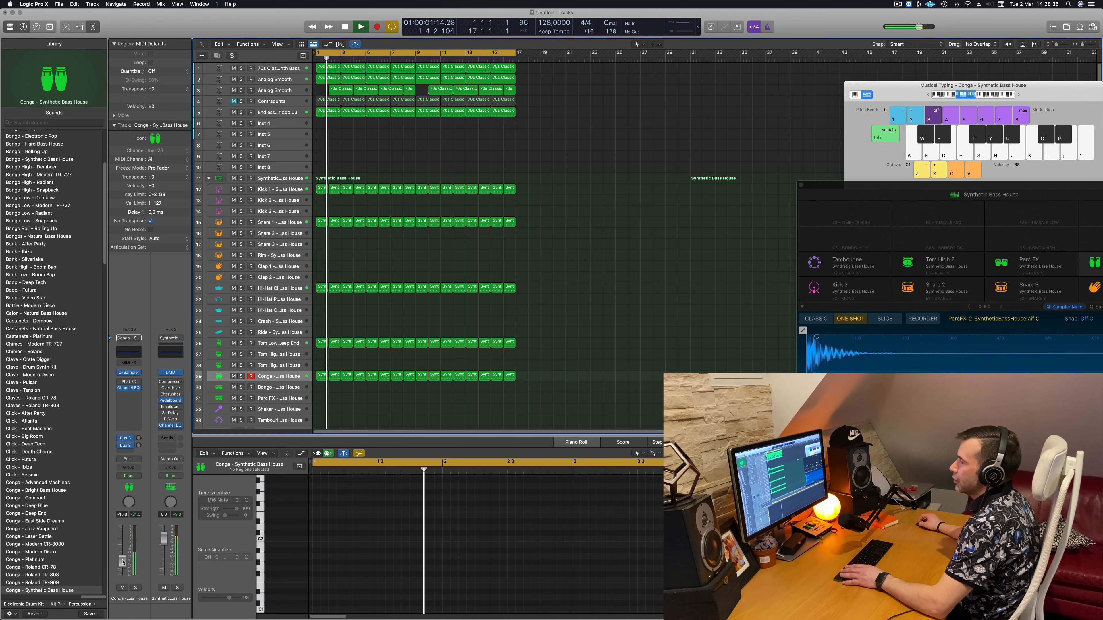
Step: Lower the Conga track's volume to about -25 dB, checking it soloed and within the full mix from bar 1
{"action": "left_click_drag", "start_coordinate": [119, 538], "coordinate": [123, 563]}
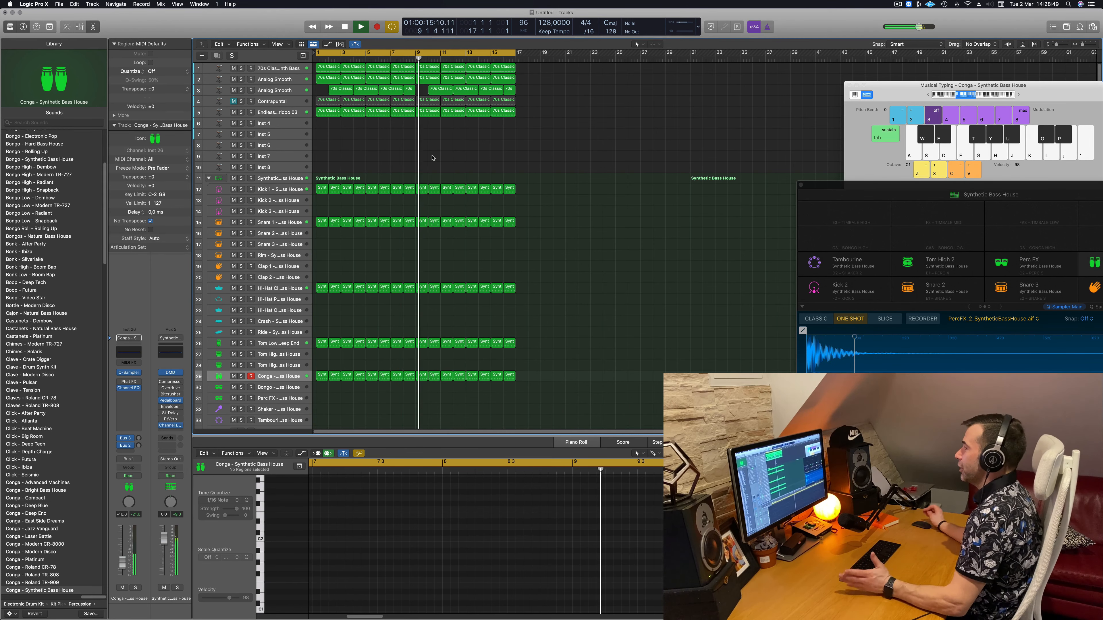
{"action": "key", "text": "Return"}
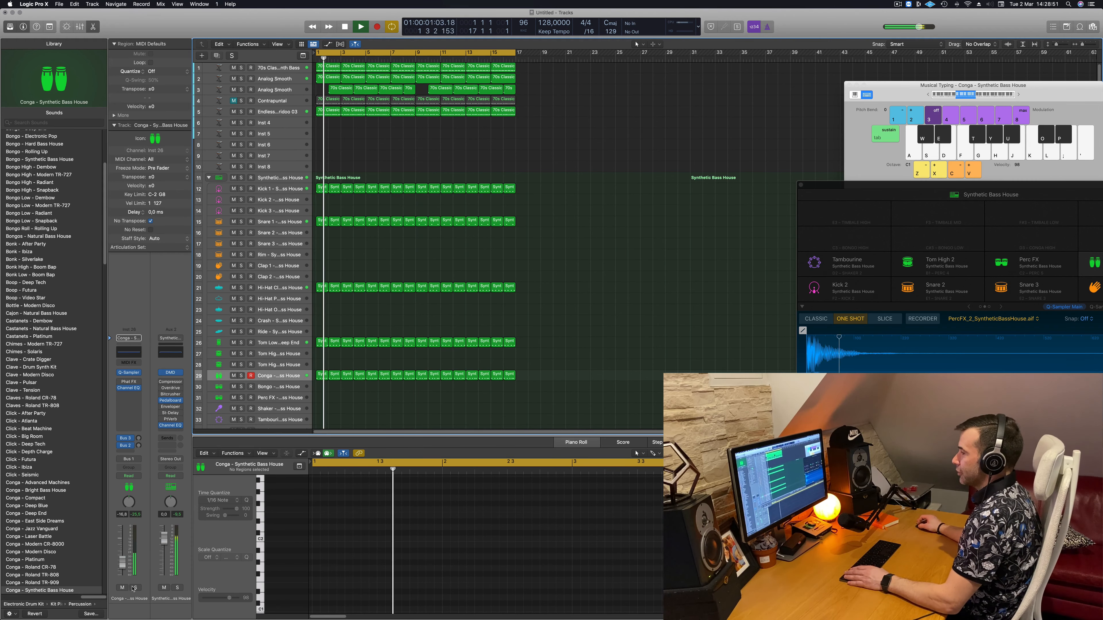
{"action": "left_click", "coordinate": [135, 588]}
{"action": "left_click", "coordinate": [135, 588]}
{"action": "left_click_drag", "start_coordinate": [123, 564], "coordinate": [122, 570]}
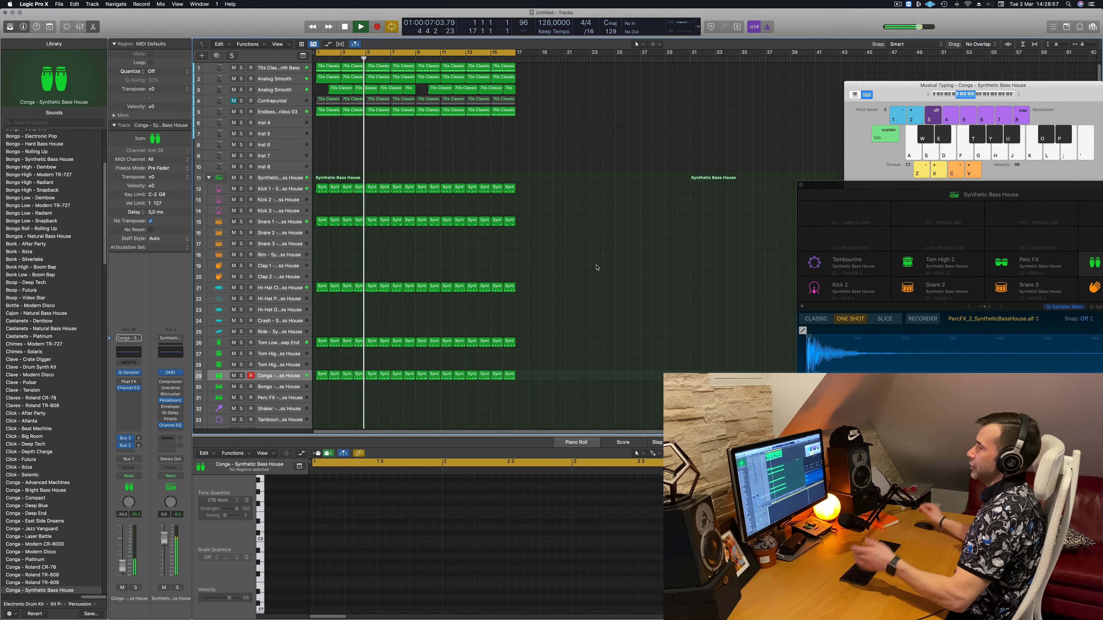
{"action": "key", "text": "Return"}
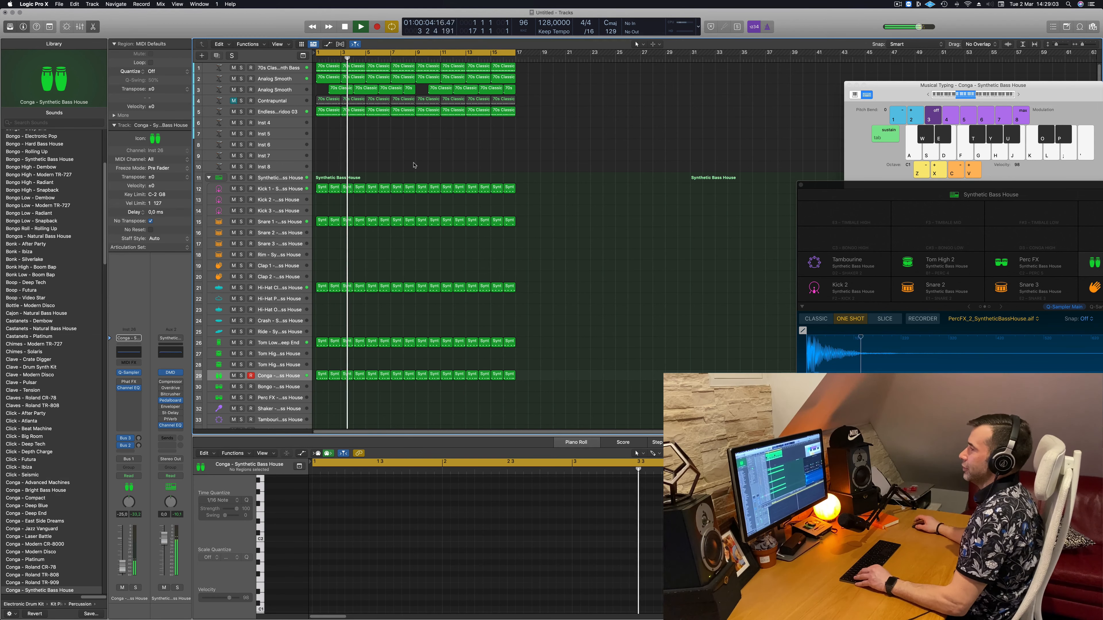
Step: Copy the first 70s Classic Synth Bass region from track 1 onto the Inst 4 track at bar 1 and stop playback
{"action": "scroll", "coordinate": [440, 163], "scroll_direction": "up", "scroll_amount": 3}
{"action": "scroll", "coordinate": [441, 164], "scroll_direction": "up", "scroll_amount": 4}
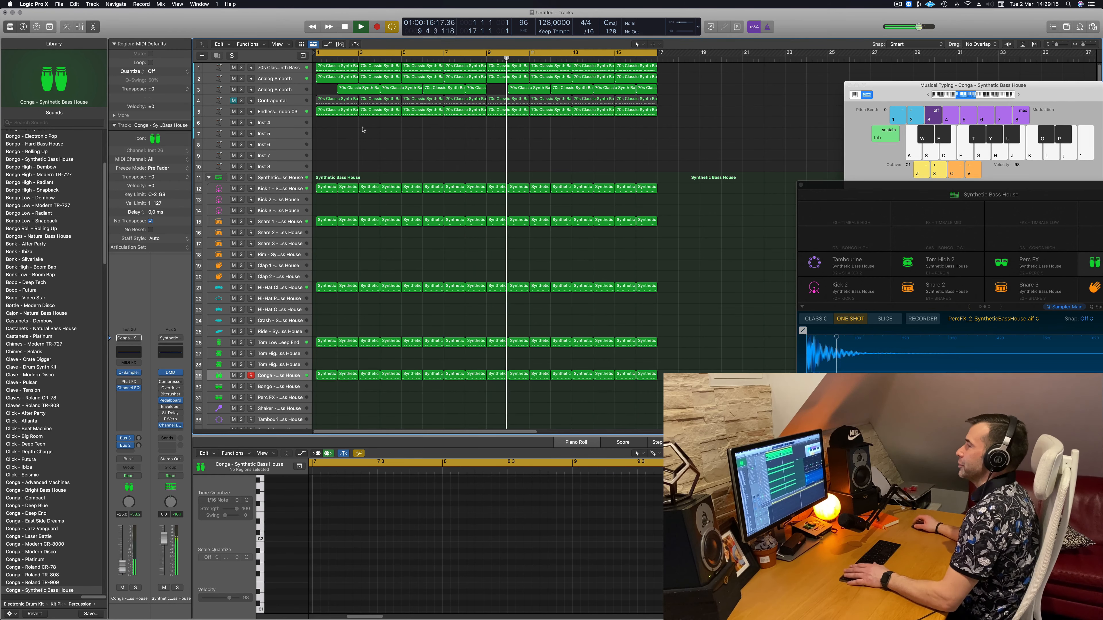
{"action": "key", "text": "Return"}
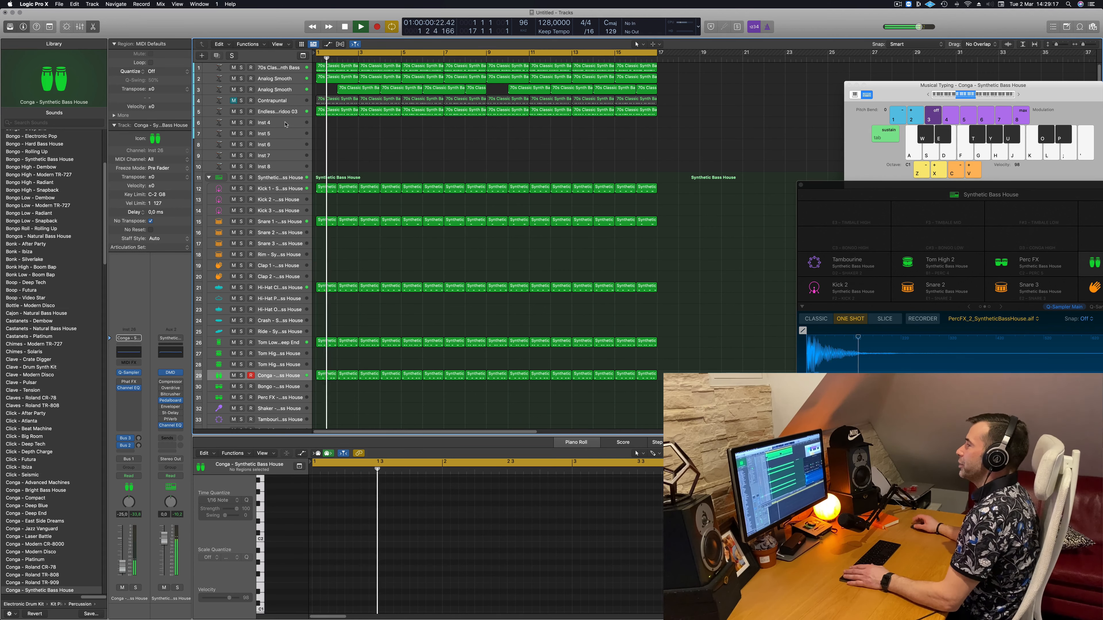
{"action": "left_click", "coordinate": [340, 68]}
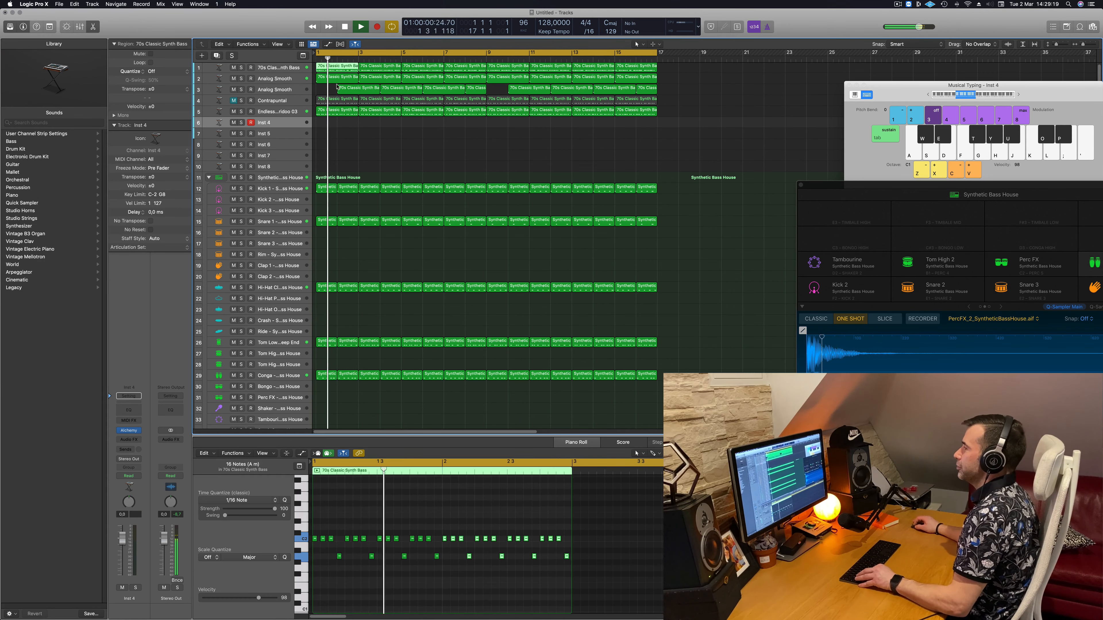
{"action": "left_click_drag", "start_coordinate": [340, 68], "coordinate": [339, 123]}
{"action": "key", "text": "space"}
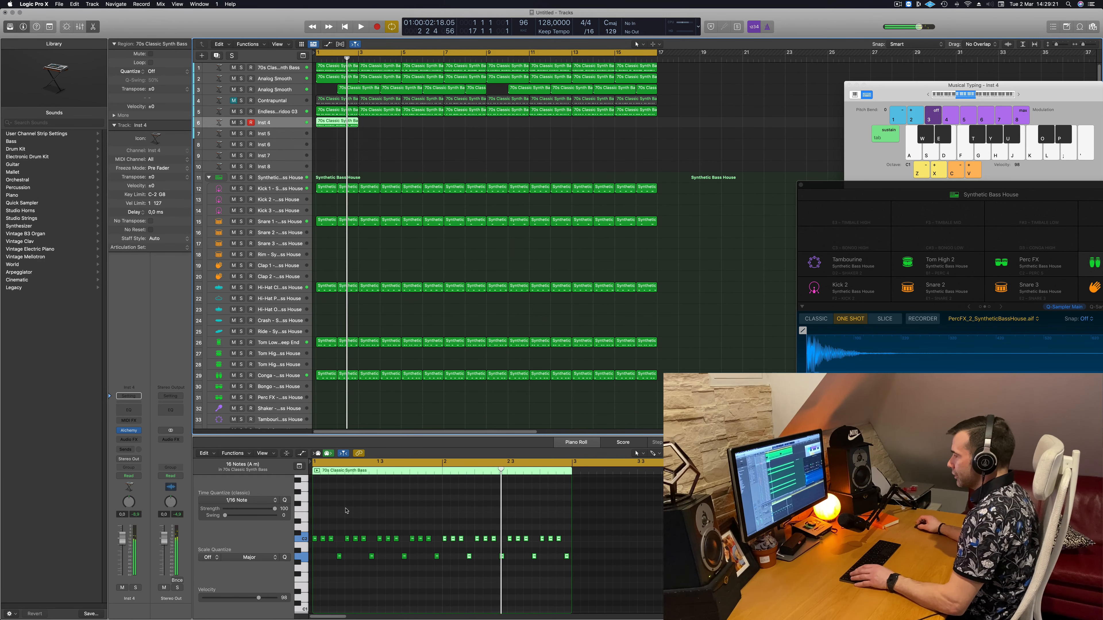
Step: In the Inst 4 region, delete all but the first note of each pitch and stretch the remaining two across both bars
{"action": "left_click_drag", "start_coordinate": [321, 531], "coordinate": [568, 551]}
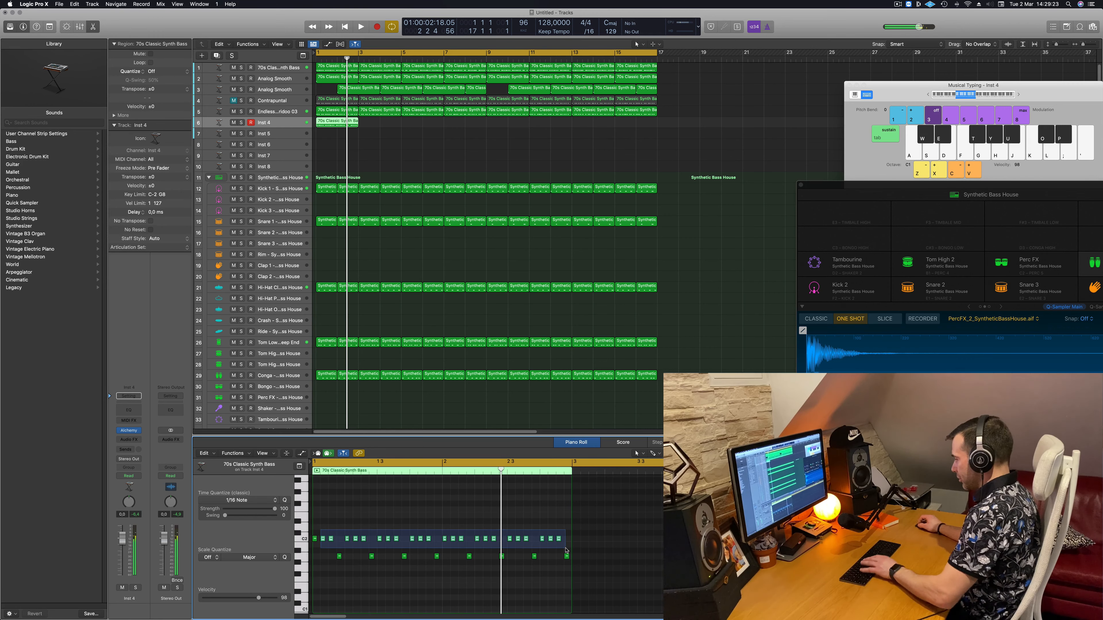
{"action": "key", "text": "Delete"}
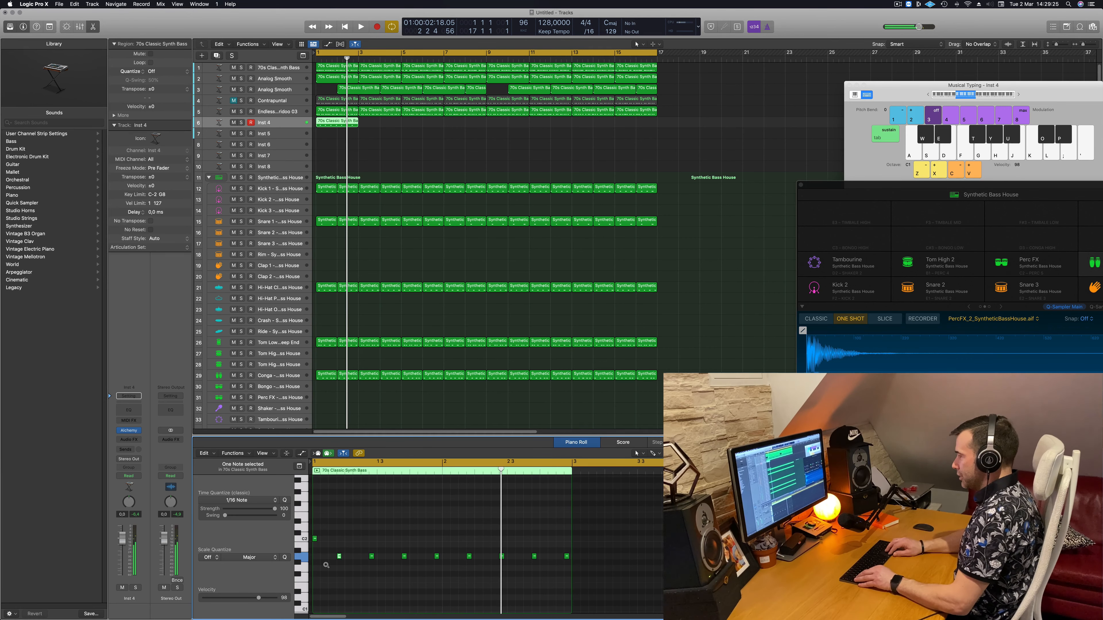
{"action": "left_click_drag", "start_coordinate": [365, 529], "coordinate": [571, 602]}
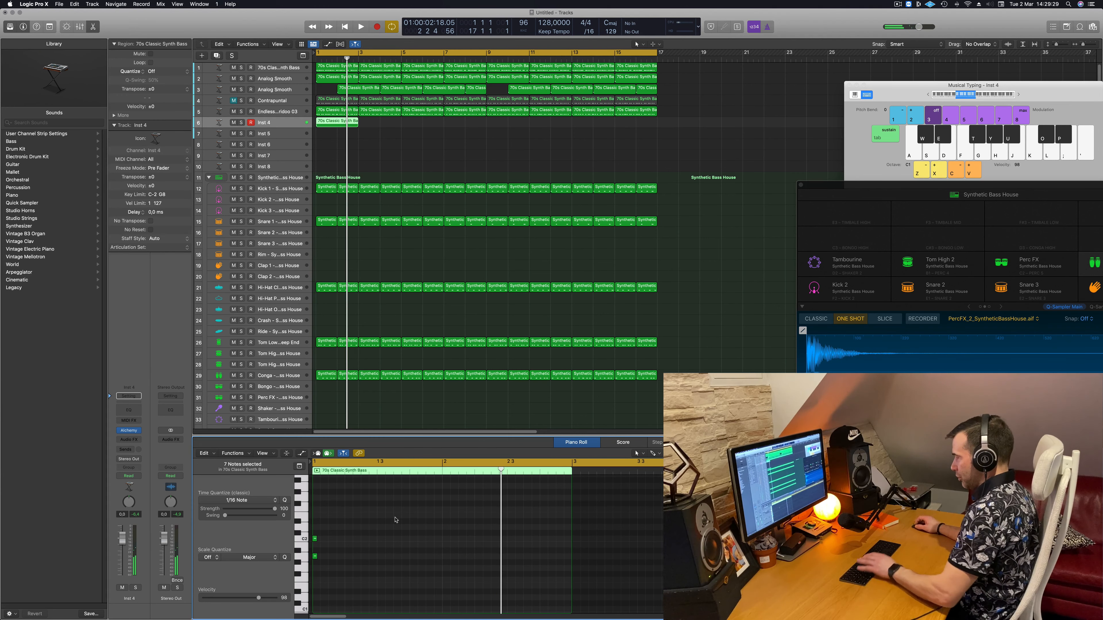
{"action": "left_click_drag", "start_coordinate": [317, 557], "coordinate": [567, 563]}
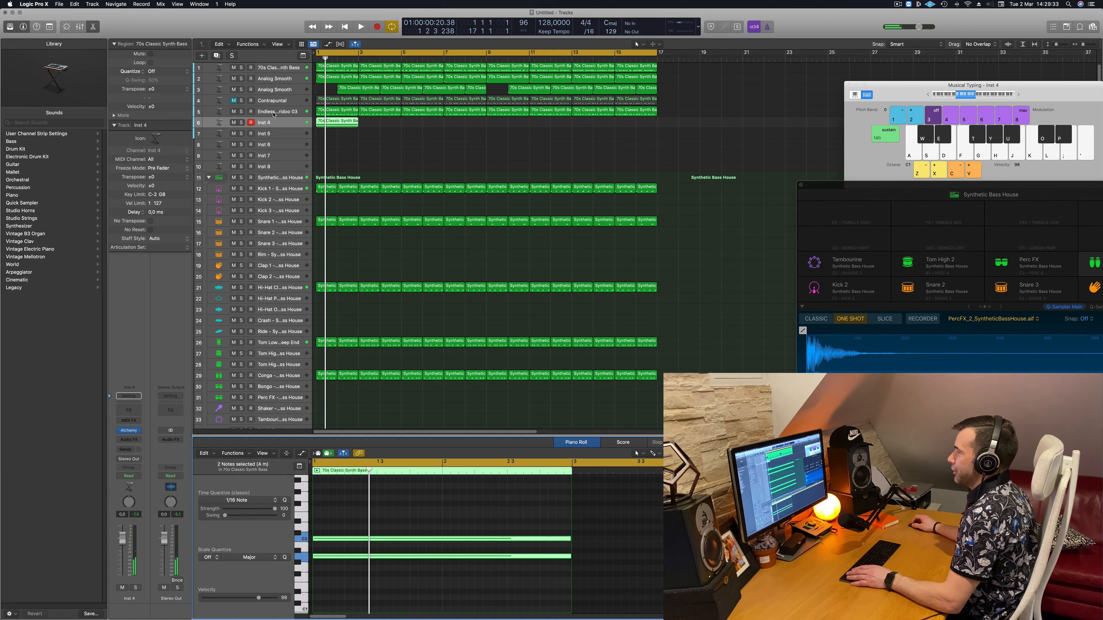
Step: Repeat the two-bar Inst 4 region back to back through bar 16 and enlarge that track's height
{"action": "left_click", "coordinate": [275, 125]}
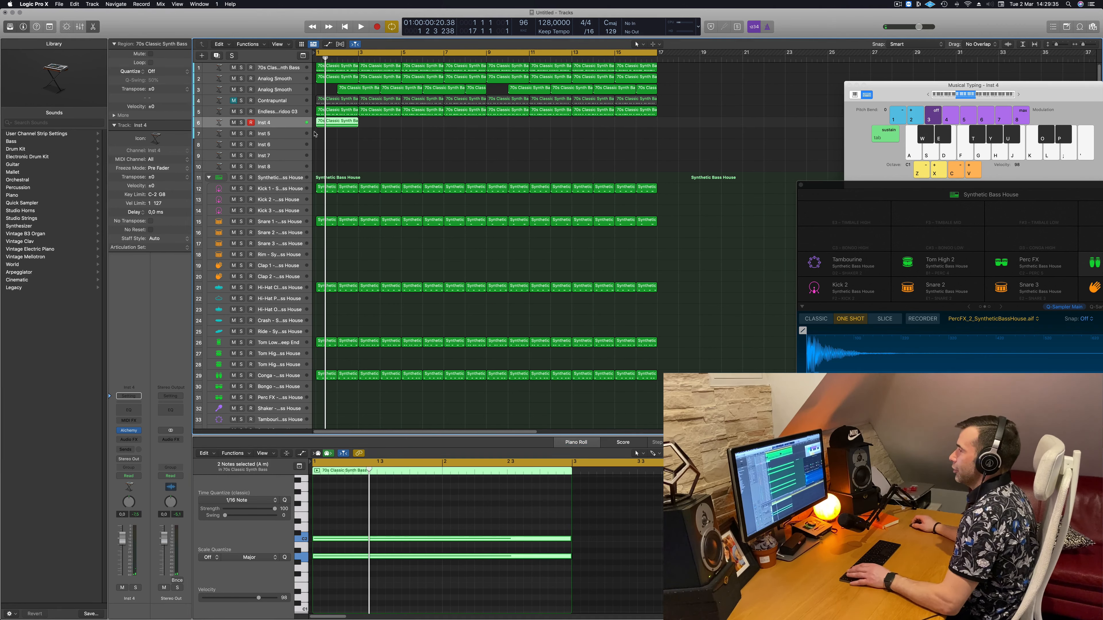
{"action": "mouse_move", "coordinate": [337, 124]}
{"action": "left_mouse_down"}
{"action": "mouse_move", "coordinate": [461, 127]}
{"action": "mouse_move", "coordinate": [341, 126]}
{"action": "left_mouse_up"}
{"action": "left_click", "coordinate": [421, 134]}
{"action": "left_click_drag", "start_coordinate": [426, 125], "coordinate": [594, 126]}
{"action": "left_click_drag", "start_coordinate": [285, 127], "coordinate": [285, 168]}
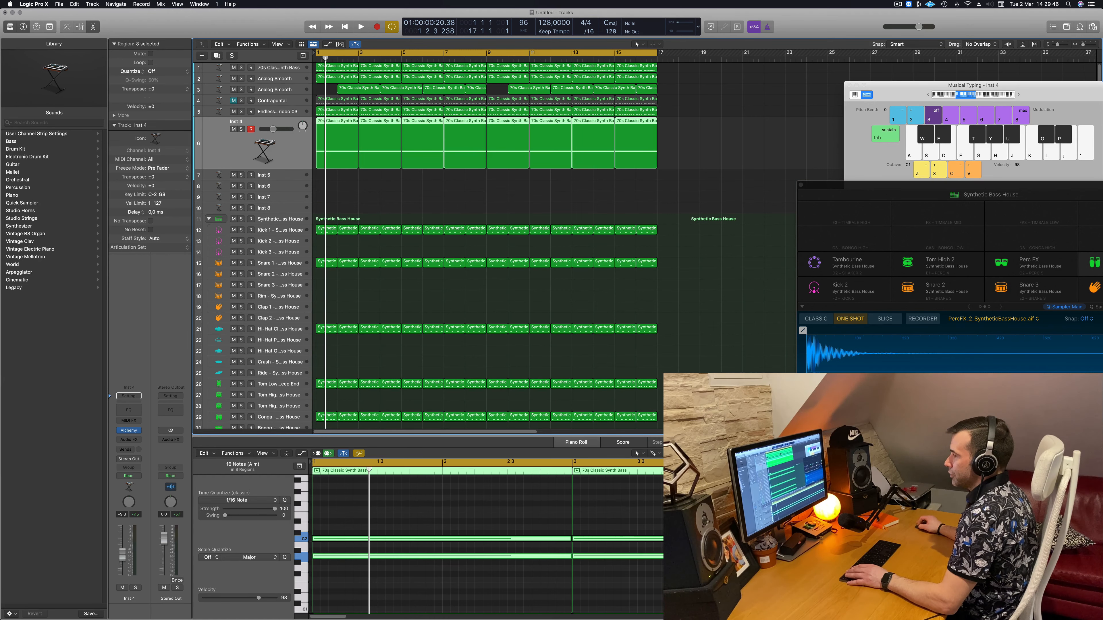
Step: Open Alchemy on the Inst 4 track, filter its presets to Arpeggiated and load Kneeling Arp
{"action": "left_click", "coordinate": [131, 431]}
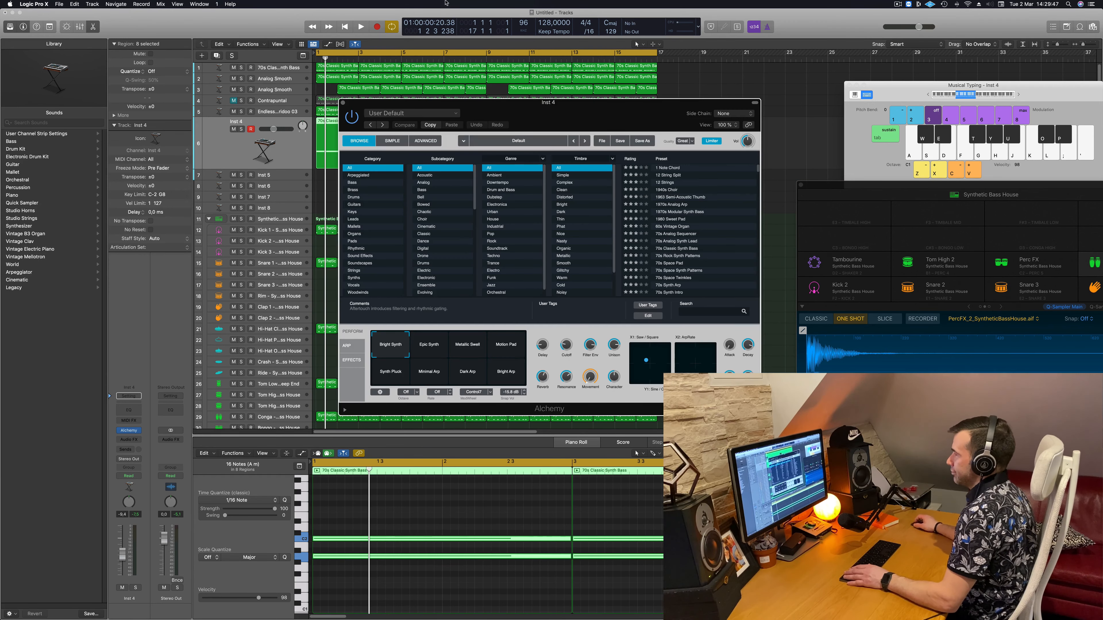
{"action": "left_click_drag", "start_coordinate": [551, 125], "coordinate": [521, 126]}
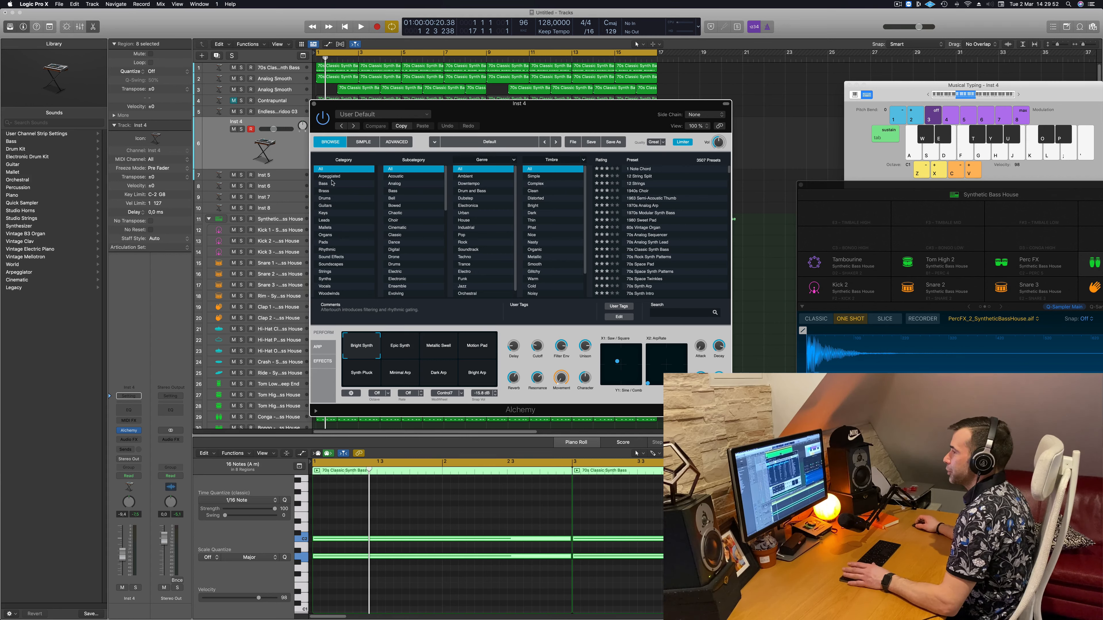
{"action": "scroll", "coordinate": [655, 238], "scroll_direction": "down", "scroll_amount": 15}
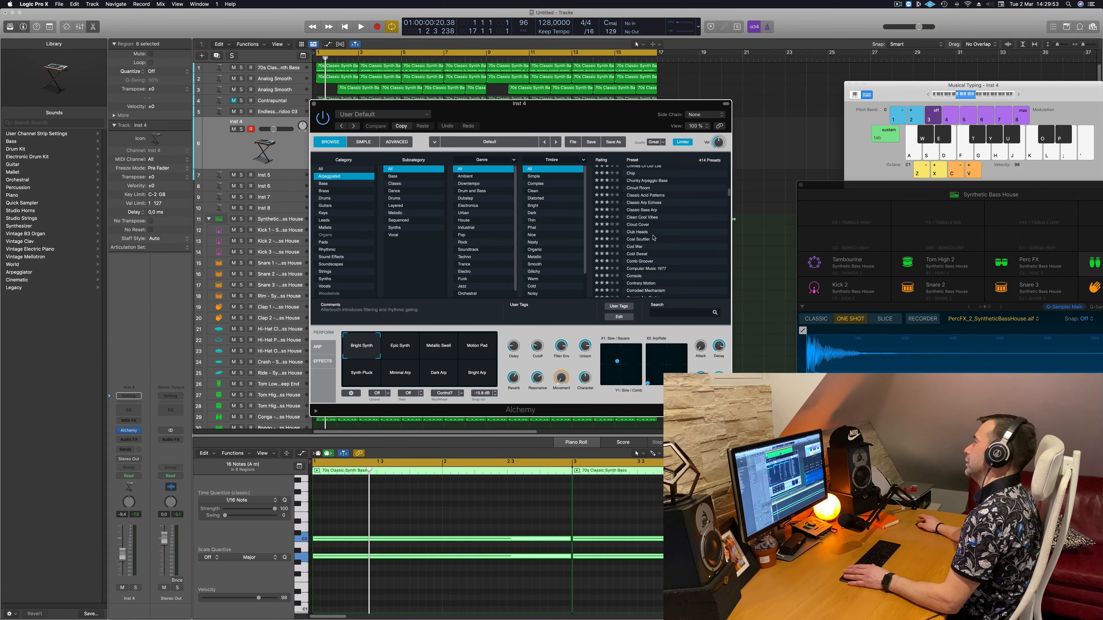
{"action": "scroll", "coordinate": [655, 239], "scroll_direction": "down", "scroll_amount": 4}
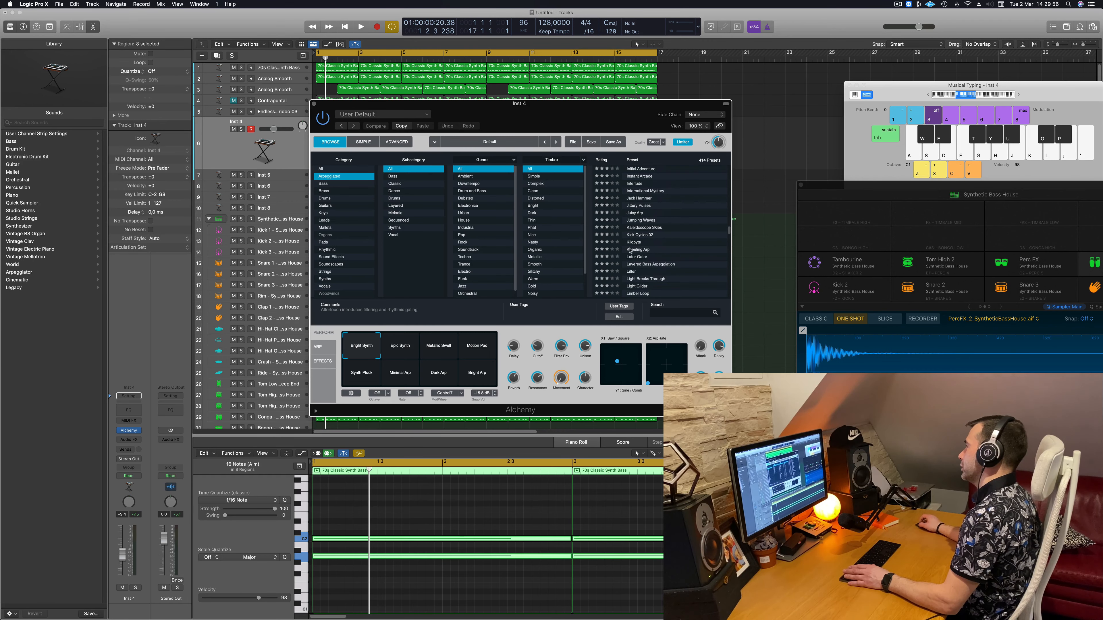
{"action": "left_click", "coordinate": [653, 235]}
{"action": "left_click", "coordinate": [635, 250]}
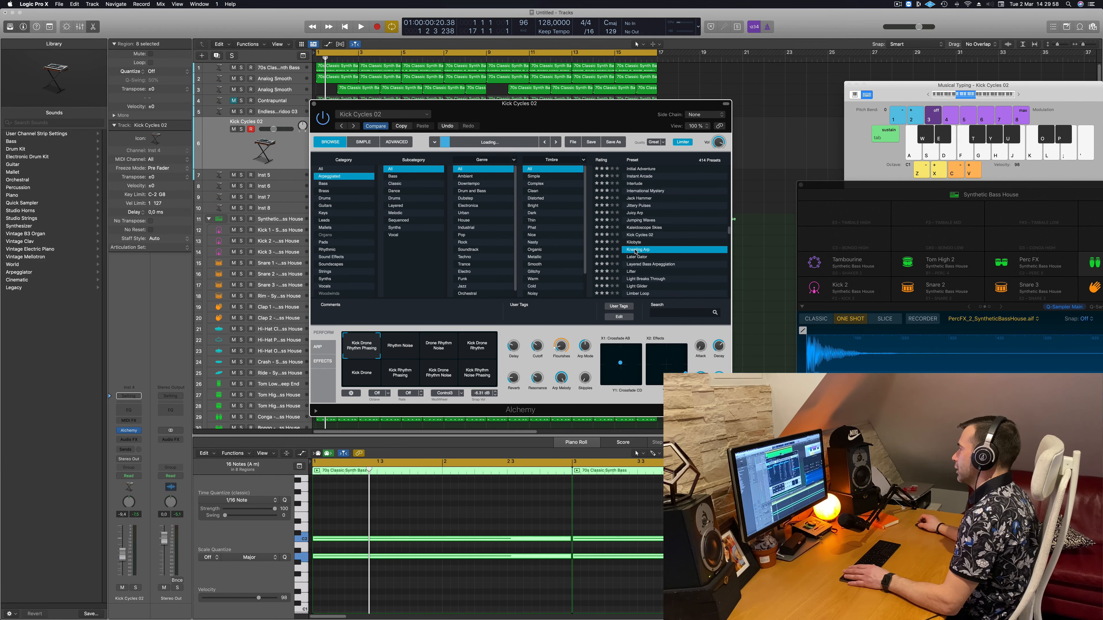
Step: Play the Kneeling Arp sound against the mix and try its Gated 1 variation
{"action": "left_click_drag", "start_coordinate": [579, 103], "coordinate": [829, 104]}
{"action": "left_click", "coordinate": [243, 152]}
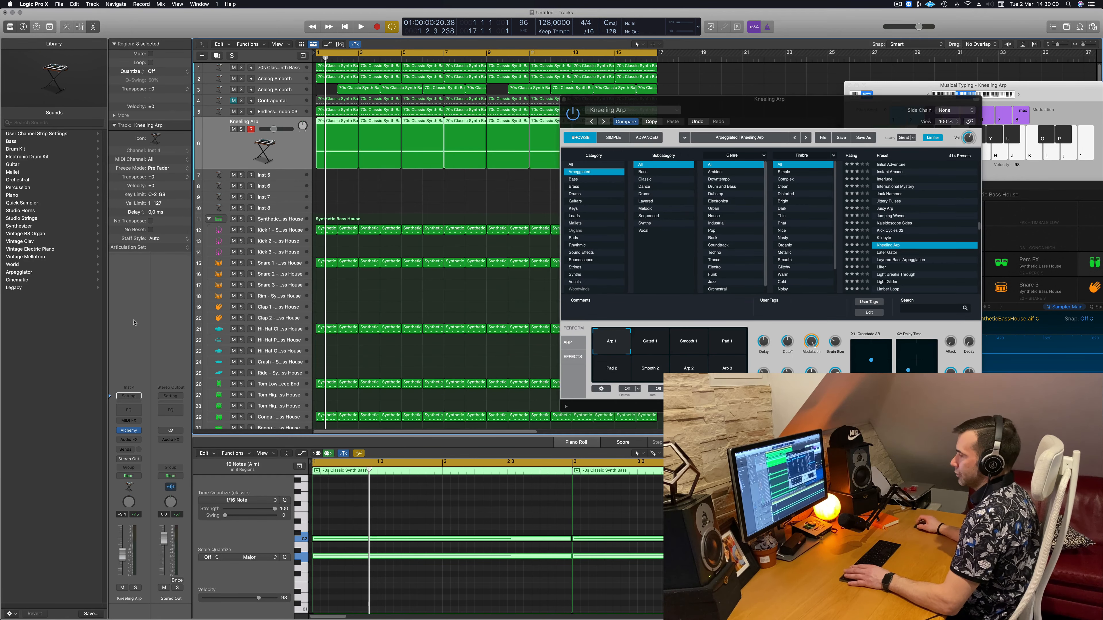
{"action": "key", "text": "space"}
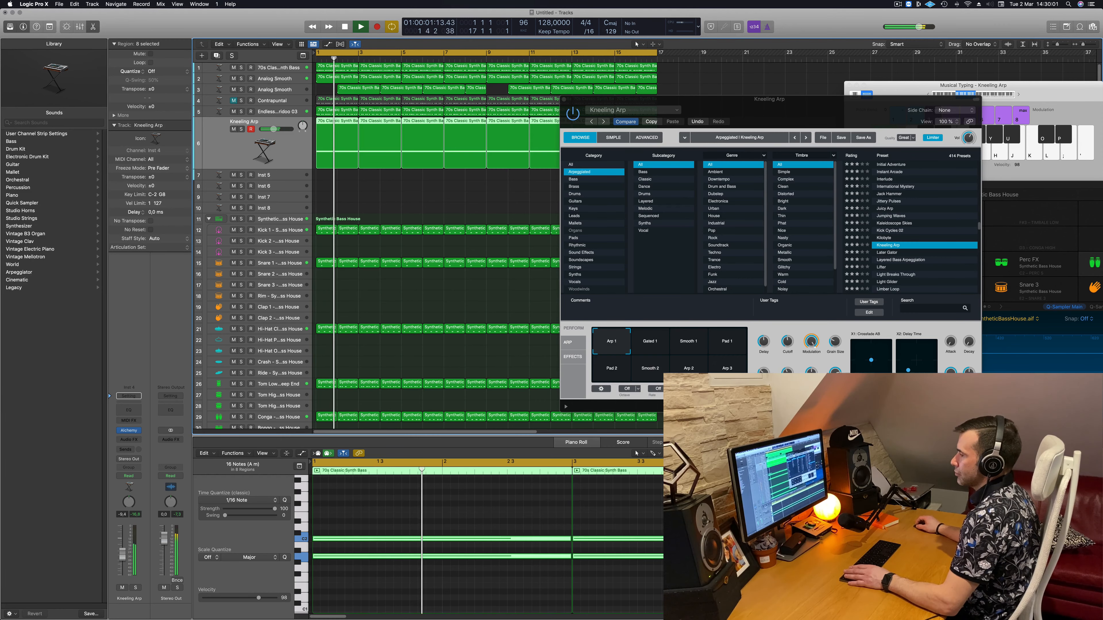
{"action": "left_click_drag", "start_coordinate": [722, 109], "coordinate": [600, 100]}
{"action": "left_click", "coordinate": [528, 336]}
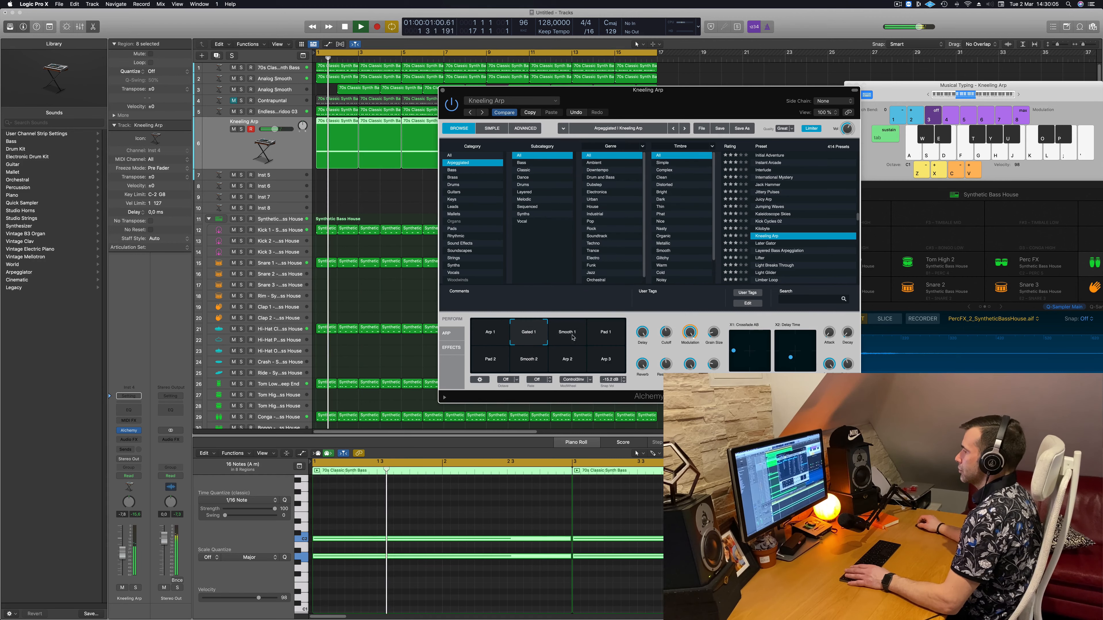
Step: Load the Later Gator preset, replay it from the start and lower the track's volume to about -10.8 dB
{"action": "left_click", "coordinate": [768, 245]}
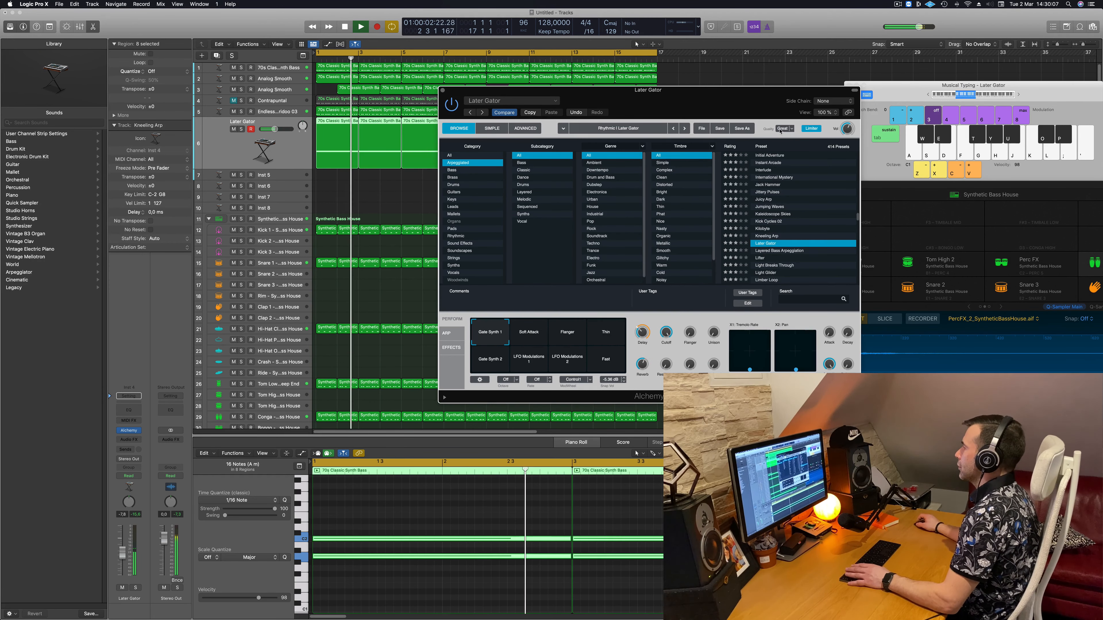
{"action": "key", "text": "space"}
{"action": "left_click_drag", "start_coordinate": [713, 100], "coordinate": [736, 87]}
{"action": "key", "text": "space"}
{"action": "key", "text": "space"}
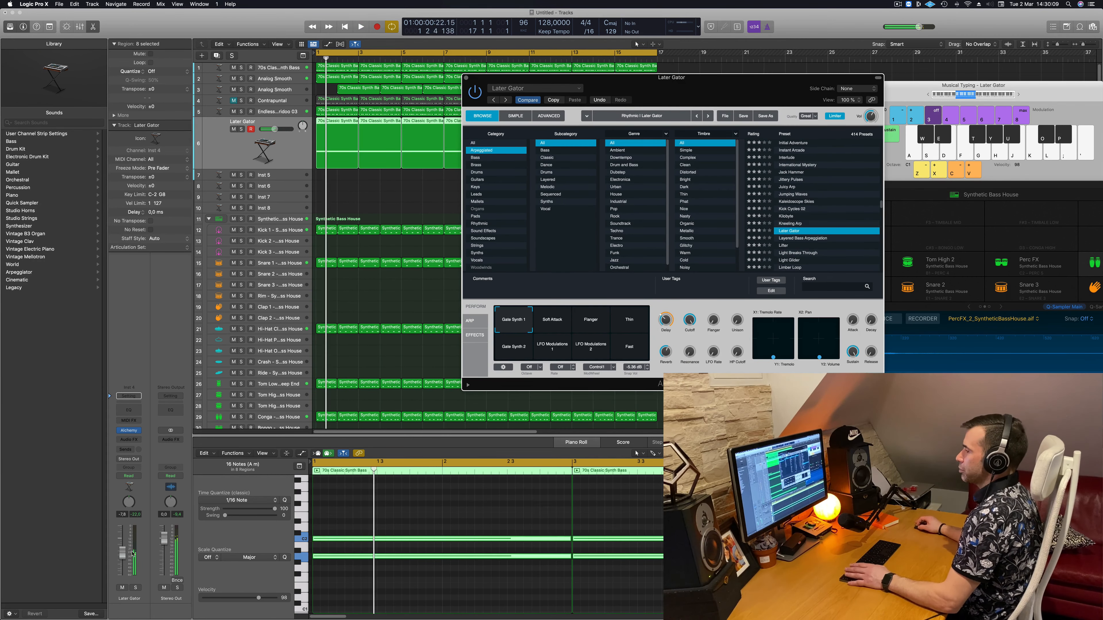
{"action": "key", "text": "space"}
{"action": "left_click_drag", "start_coordinate": [122, 553], "coordinate": [122, 555]}
{"action": "left_click_drag", "start_coordinate": [271, 129], "coordinate": [273, 129]}
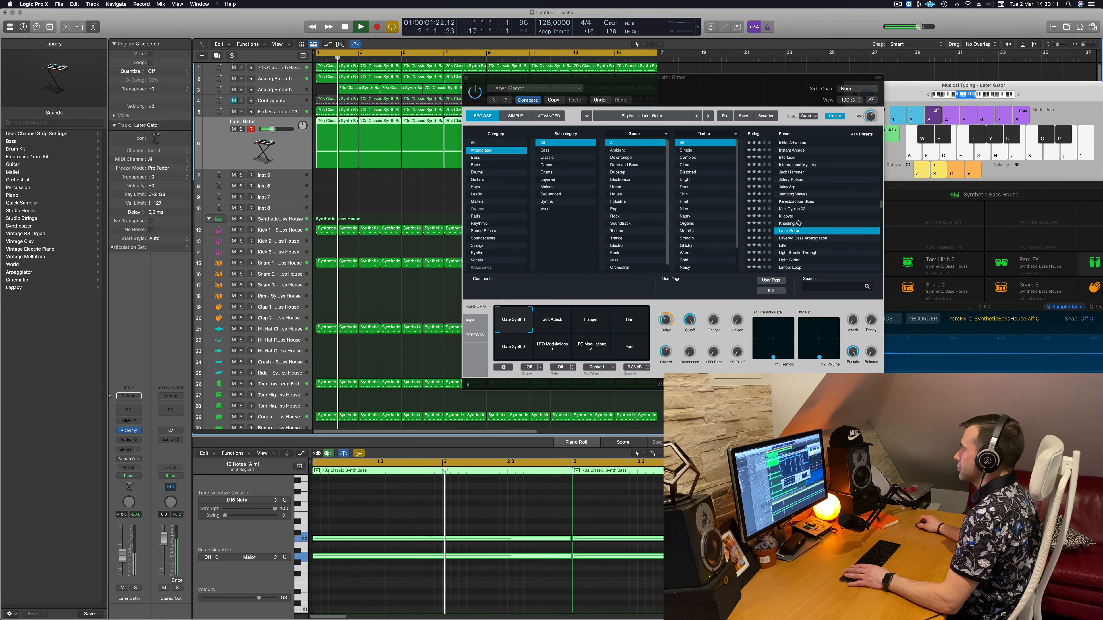
Step: Audition Later Gator's Soft Attack, Flanger, Thin and Fast variations during playback
{"action": "left_click", "coordinate": [559, 325]}
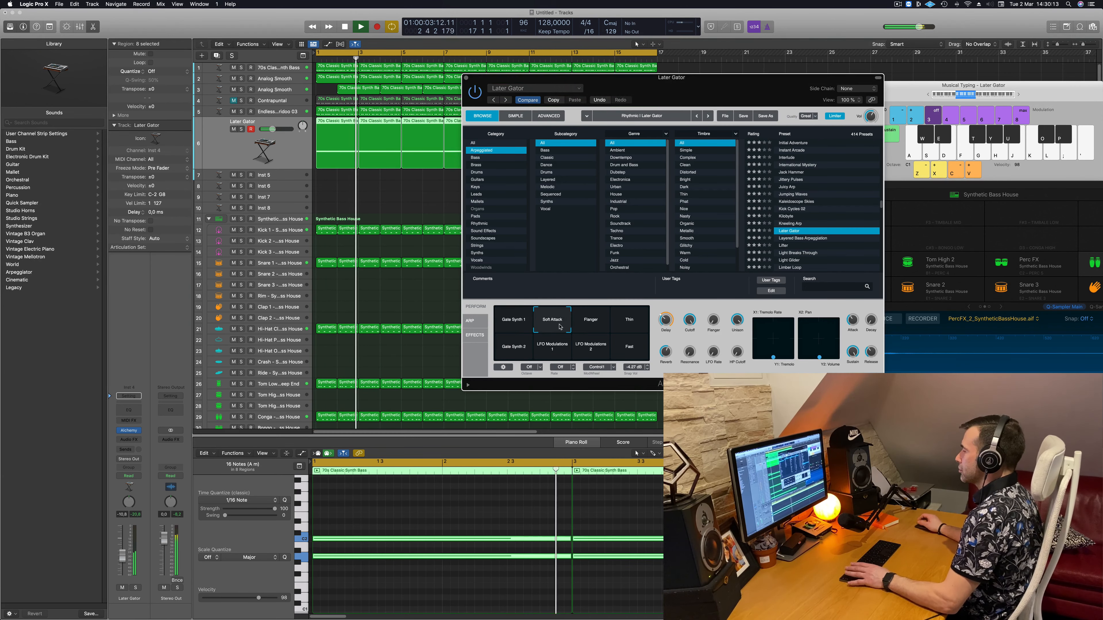
{"action": "left_click", "coordinate": [589, 327]}
{"action": "left_click", "coordinate": [627, 328]}
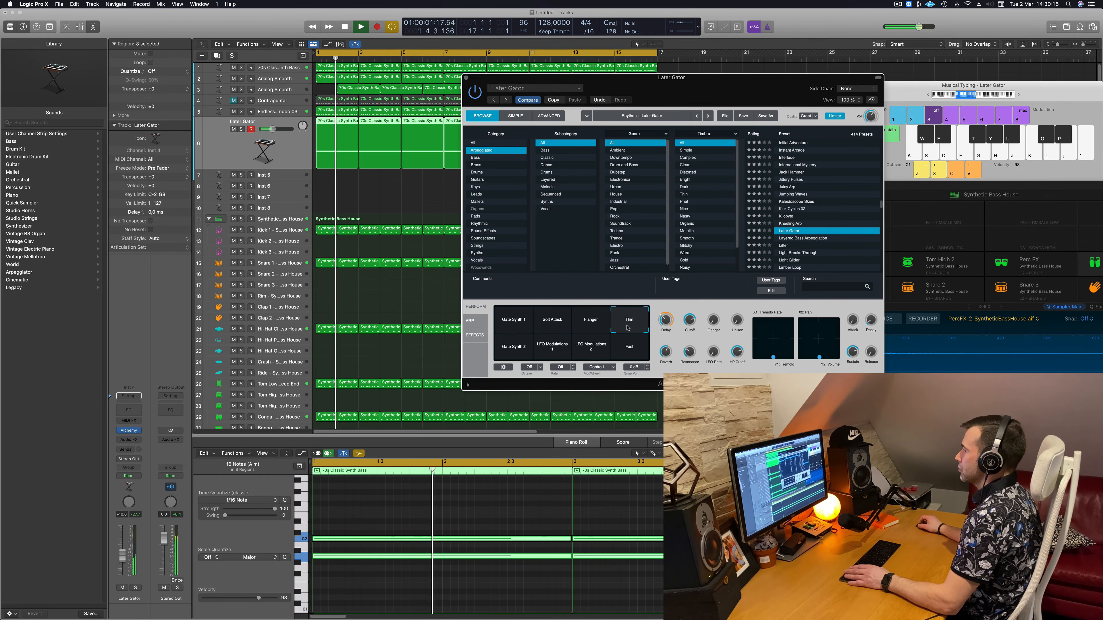
{"action": "left_click", "coordinate": [632, 351]}
Step: Audition the Layered Bass Arpeggiation and Lifter presets against the playing mix
{"action": "left_click", "coordinate": [794, 240]}
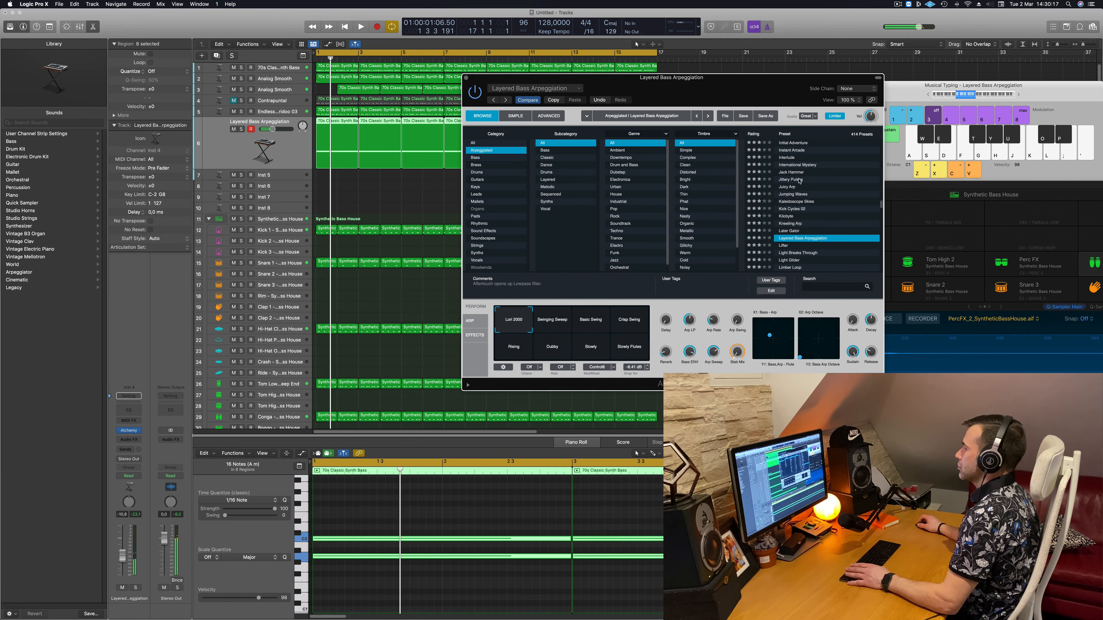
{"action": "left_click", "coordinate": [783, 246]}
{"action": "left_click_drag", "start_coordinate": [760, 89], "coordinate": [792, 61]}
{"action": "scroll", "coordinate": [853, 199], "scroll_direction": "down", "scroll_amount": 5}
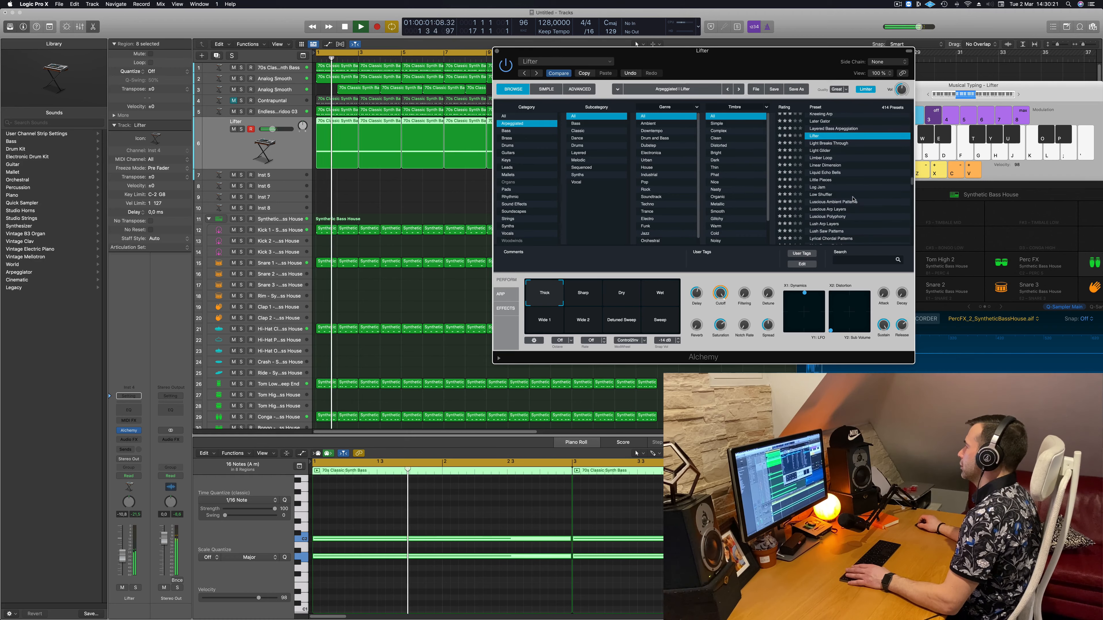
Step: Audition the Light Breaks Through and Light Glider presets, checking Light Glider briefly in solo
{"action": "left_click", "coordinate": [829, 144]}
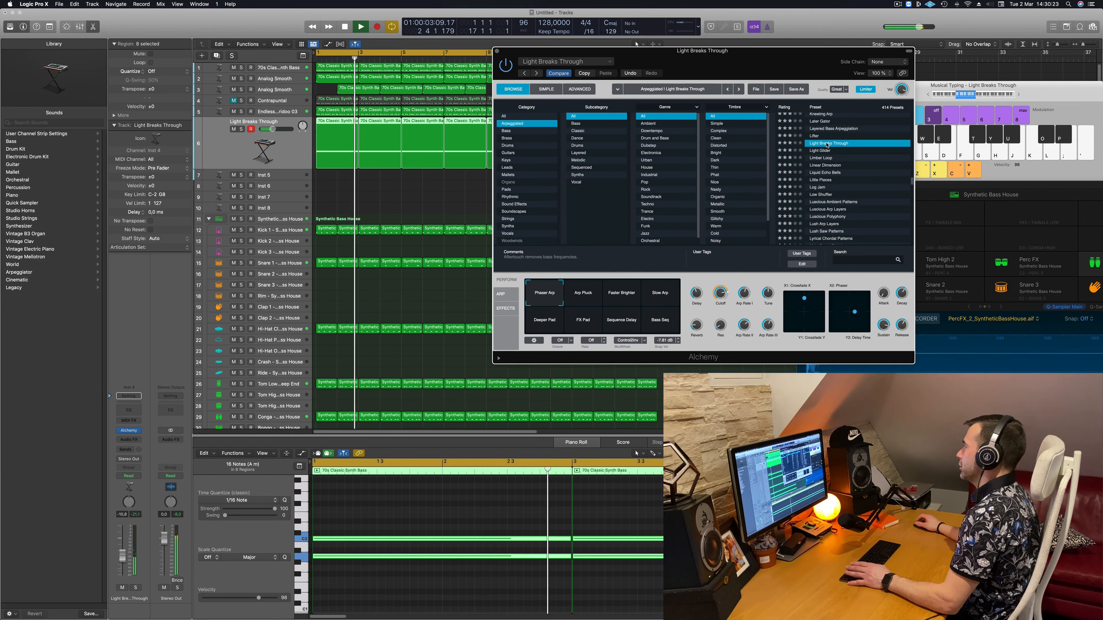
{"action": "left_click", "coordinate": [816, 151]}
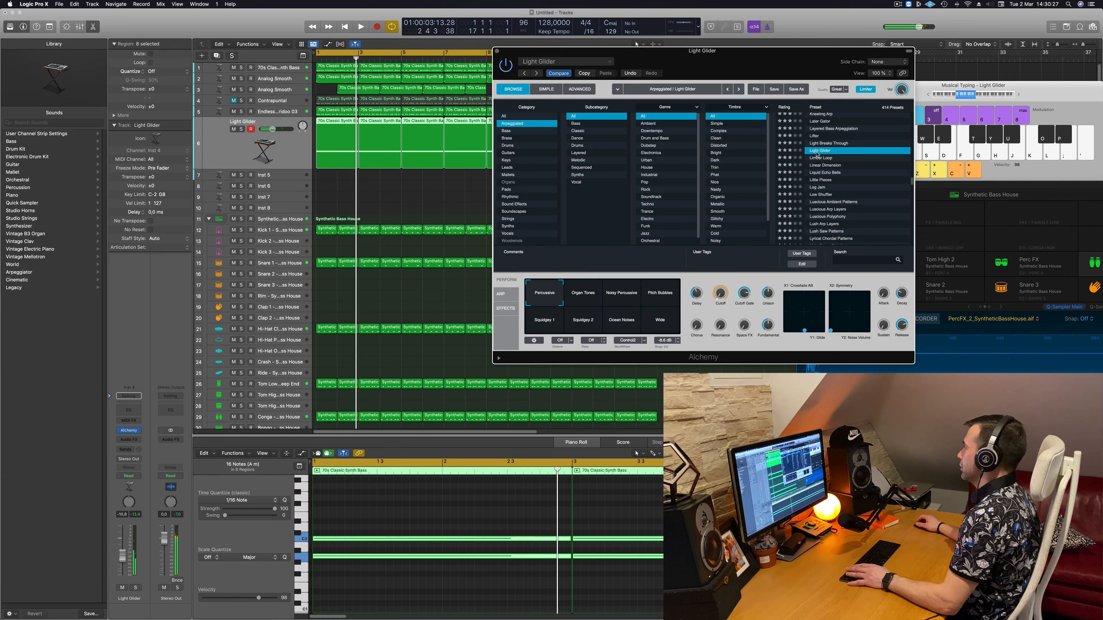
{"action": "left_click_drag", "start_coordinate": [805, 71], "coordinate": [862, 110]}
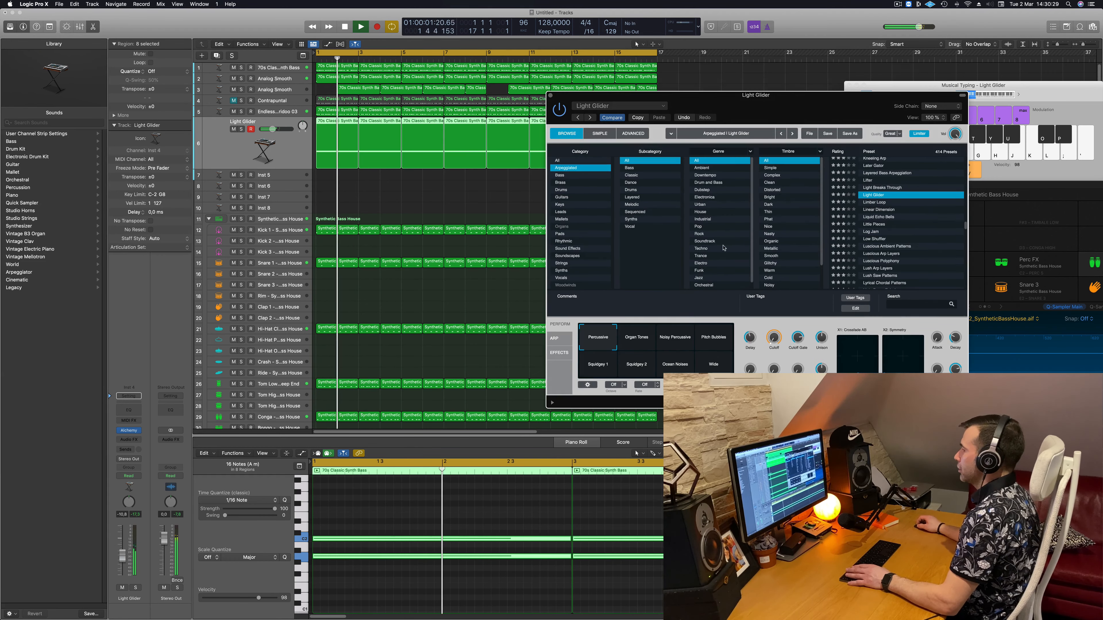
{"action": "left_click", "coordinate": [135, 588]}
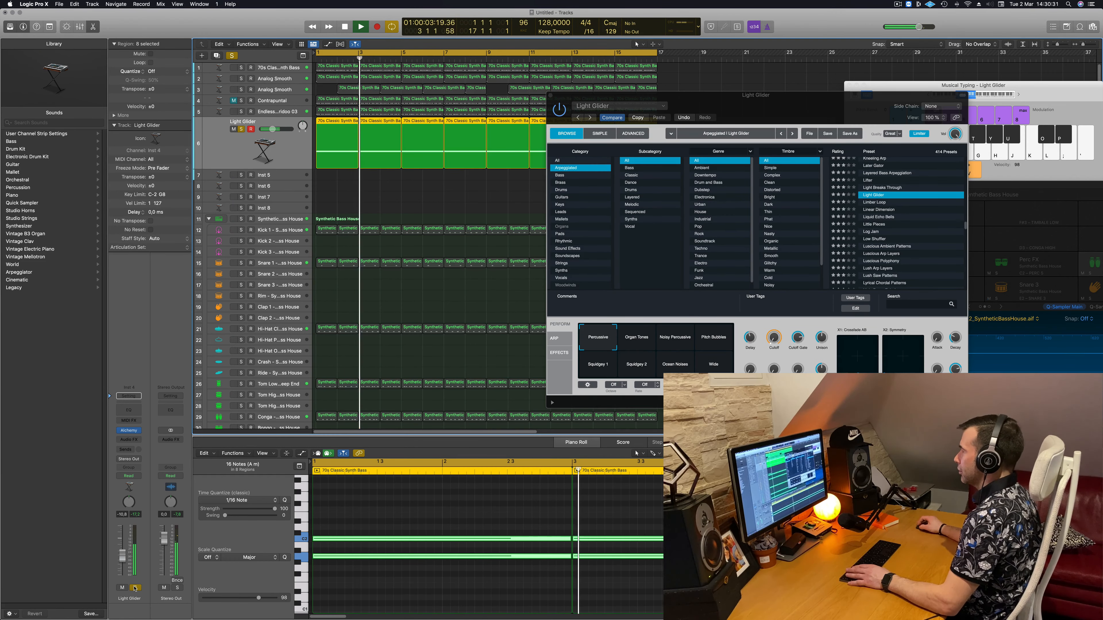
{"action": "left_click", "coordinate": [135, 588]}
Step: Load the Limber Loop preset and listen to it in solo, then return to the full mix
{"action": "left_click", "coordinate": [876, 203]}
{"action": "left_click", "coordinate": [876, 202]}
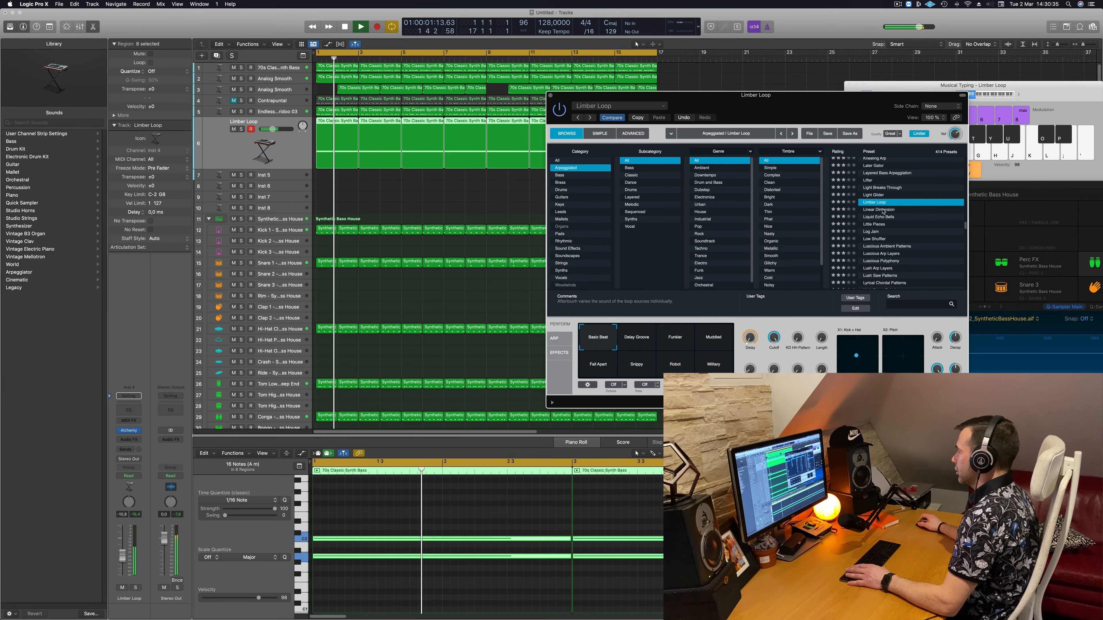
{"action": "left_click", "coordinate": [135, 588]}
{"action": "left_click", "coordinate": [135, 588]}
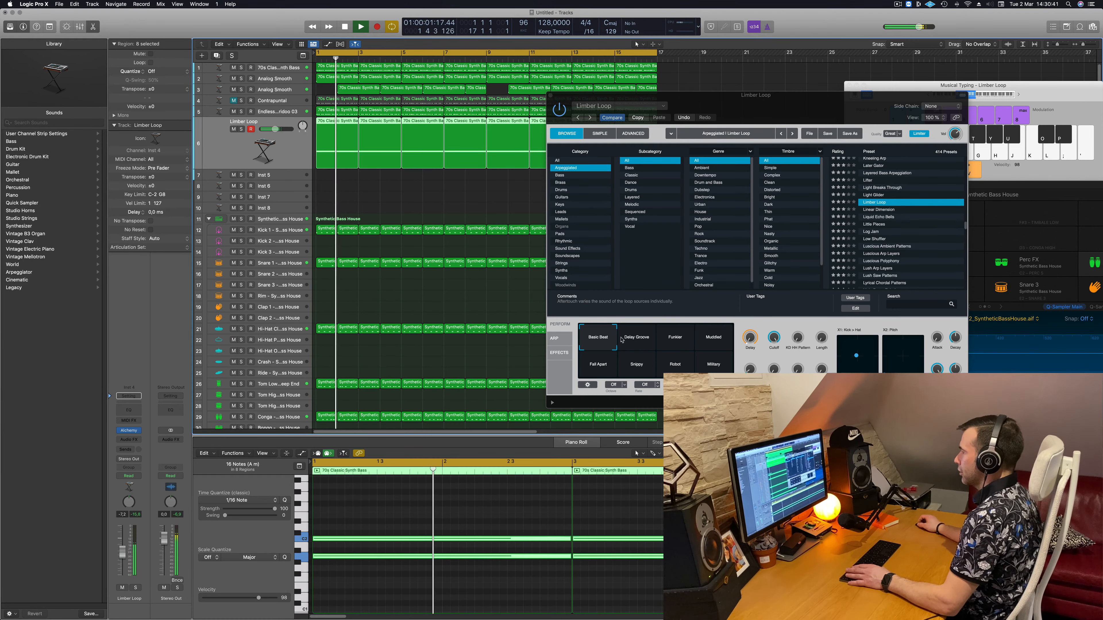
Step: Audition Limber Loop's Delay Groove, Funkier, Muddled and Fall Apart variations, ending with playback stopped
{"action": "left_click", "coordinate": [637, 339]}
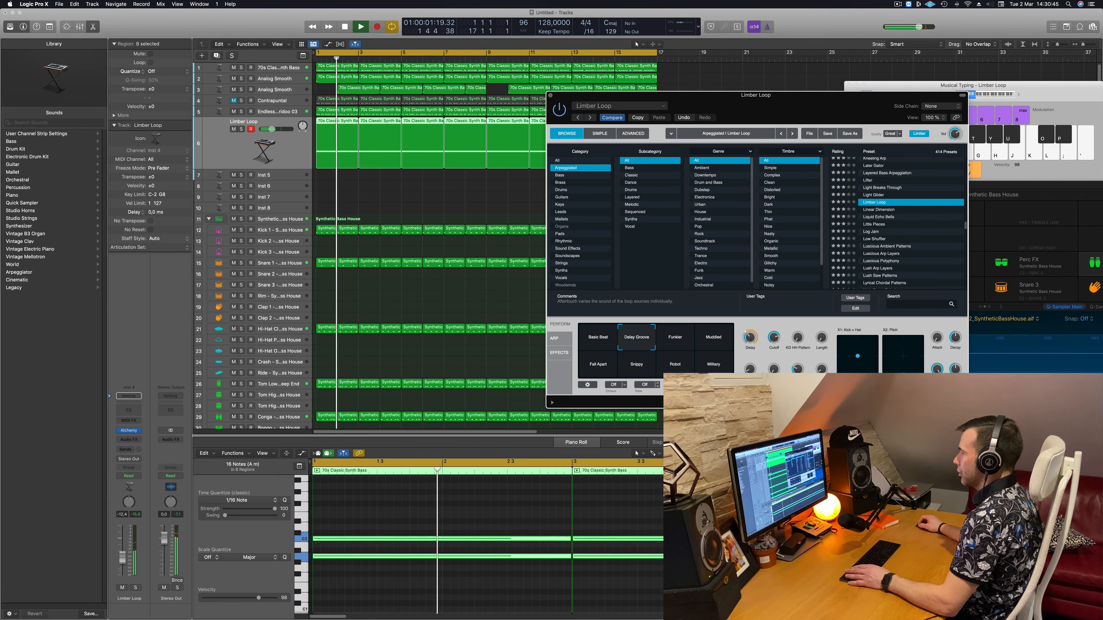
{"action": "left_click", "coordinate": [668, 345]}
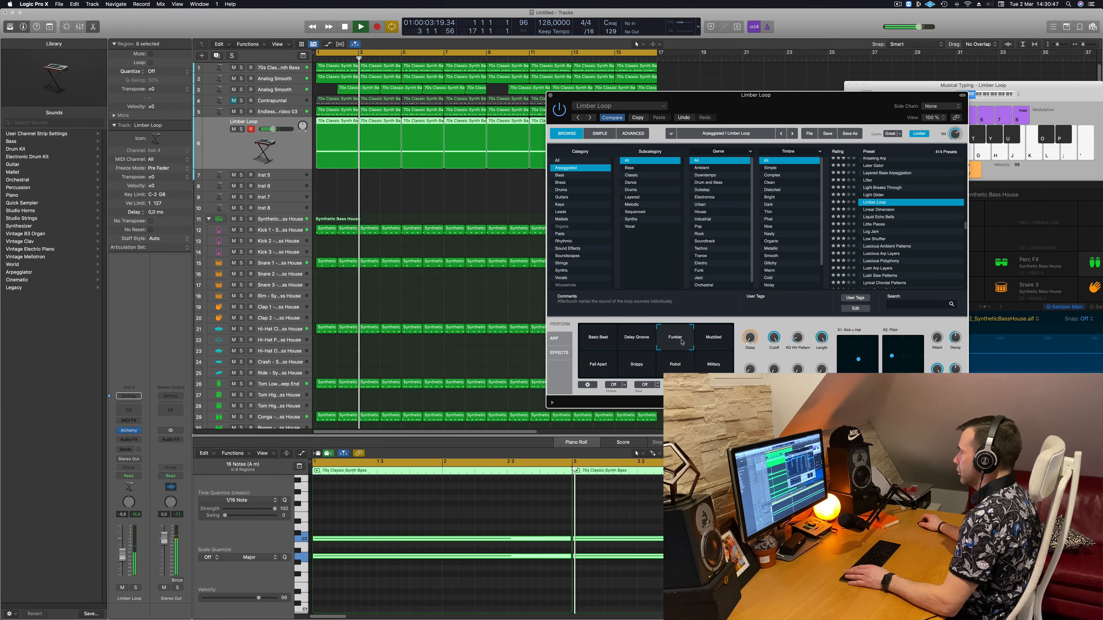
{"action": "left_click", "coordinate": [716, 342]}
{"action": "left_click", "coordinate": [593, 370]}
{"action": "key", "text": "space"}
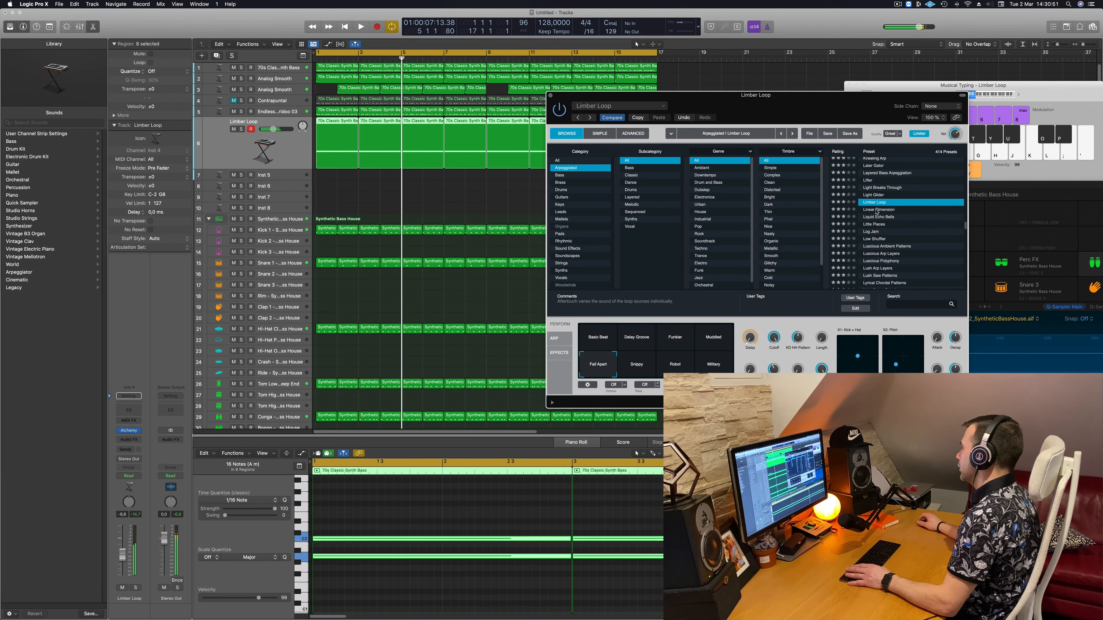
Step: Audition the Linear Dimension, Liquid Echo Bells and Low Shuffler presets against the mix
{"action": "left_click", "coordinate": [877, 211]}
{"action": "key", "text": "space"}
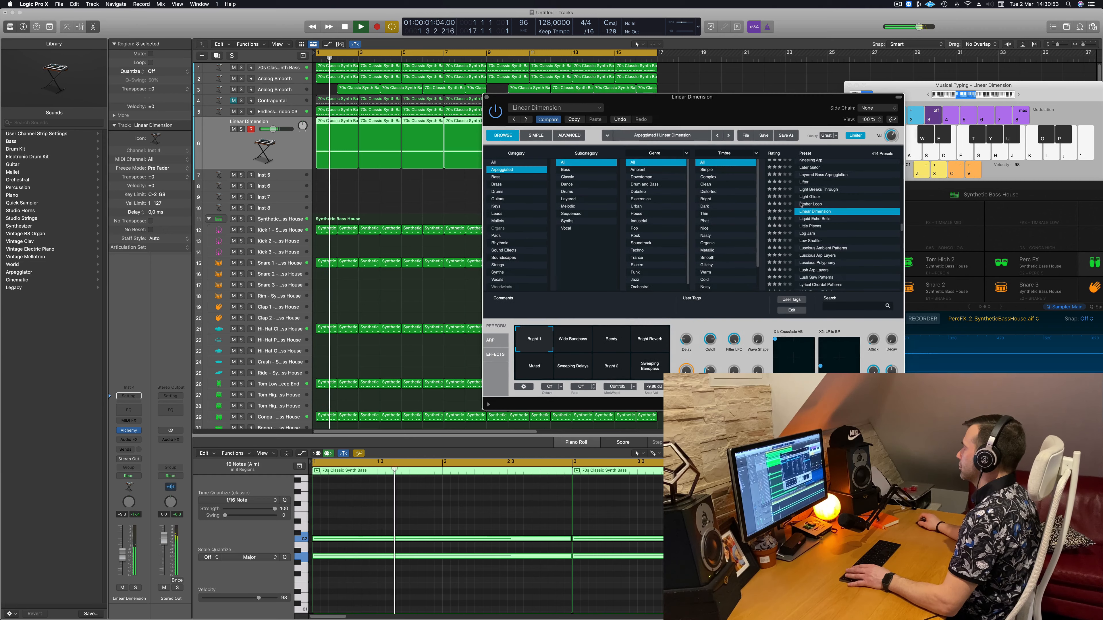
{"action": "left_click", "coordinate": [795, 220]}
{"action": "key", "text": "space"}
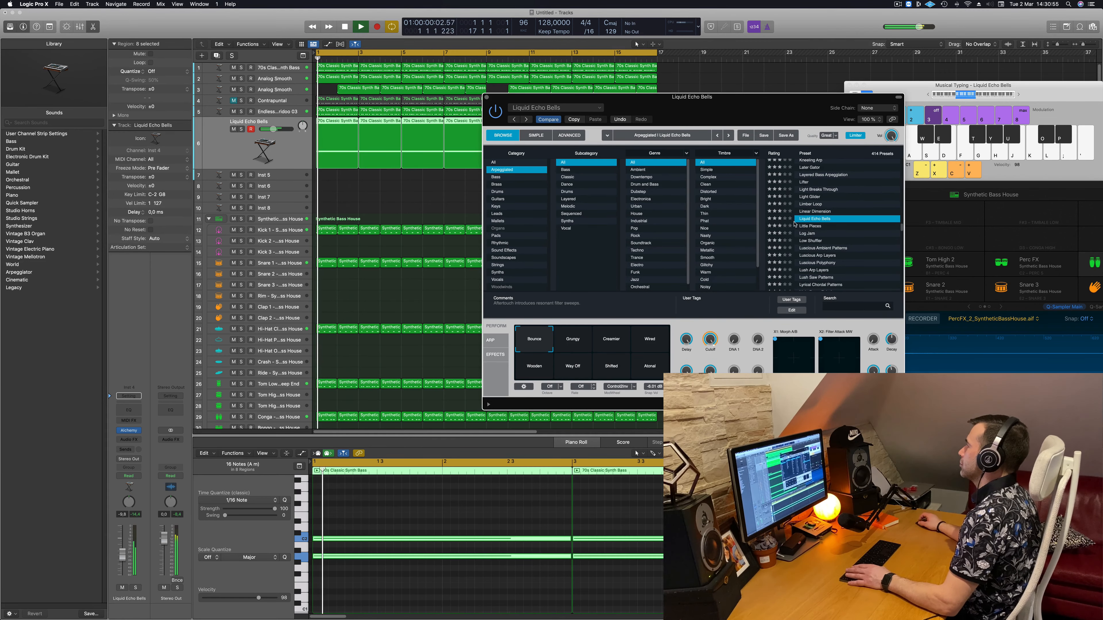
{"action": "left_click", "coordinate": [780, 229]}
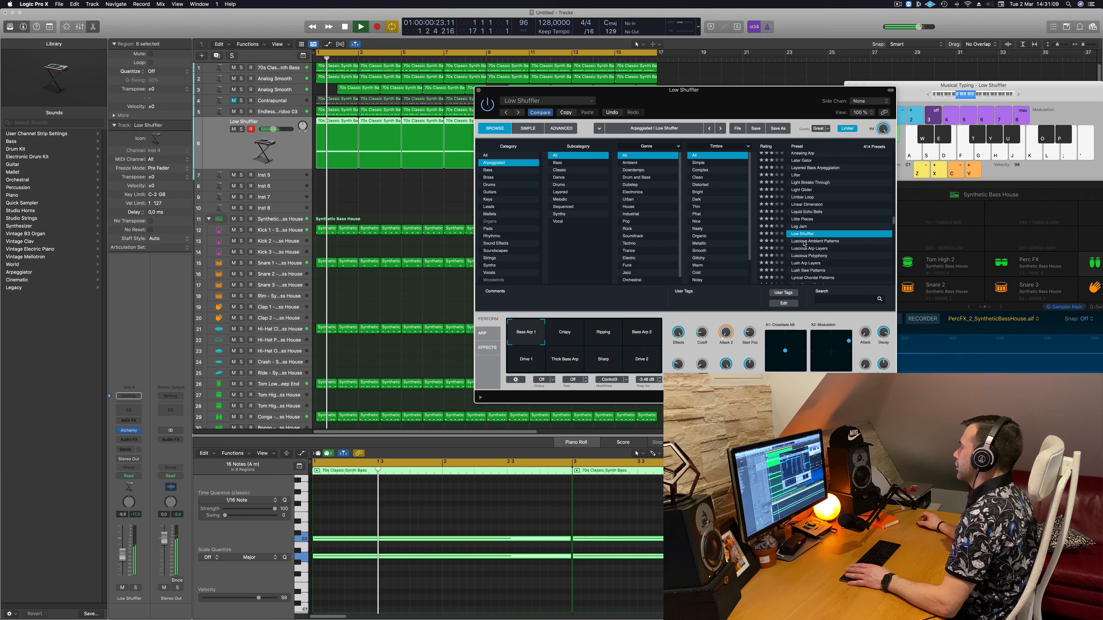
Step: Audition the Luscious Ambient Patterns and Luscious Arp Layers presets, replaying the part from the start
{"action": "left_click", "coordinate": [804, 242]}
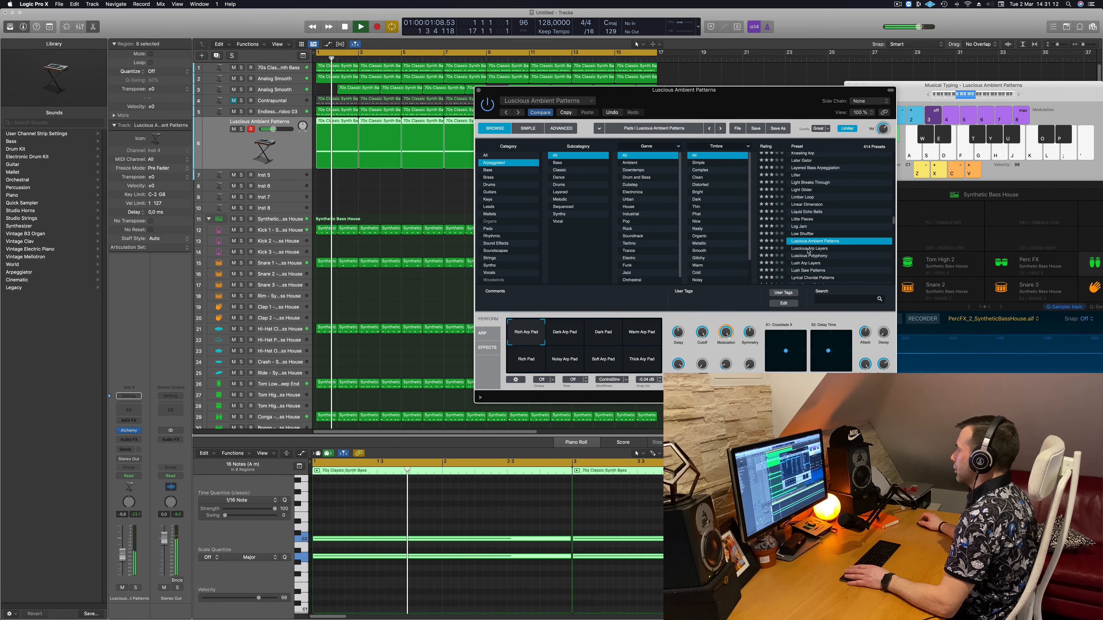
{"action": "left_click", "coordinate": [809, 249]}
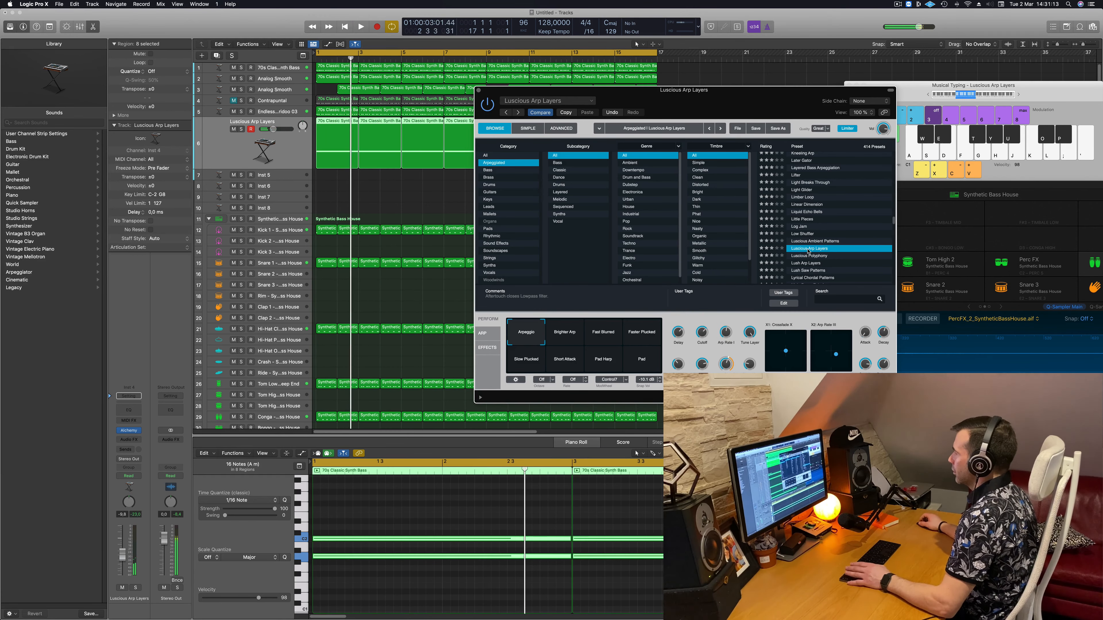
{"action": "key", "text": "Return"}
{"action": "left_click_drag", "start_coordinate": [601, 303], "coordinate": [592, 301]}
Step: Load the Lush Saw Patterns preset and compare its Fast Complex, Bright Complex and Fast Staccato variations, settling on Fast Staccato Arp
{"action": "scroll", "coordinate": [801, 243], "scroll_direction": "down", "scroll_amount": 3}
{"action": "left_click", "coordinate": [801, 222]}
{"action": "key", "text": "Return"}
{"action": "left_click", "coordinate": [595, 333]}
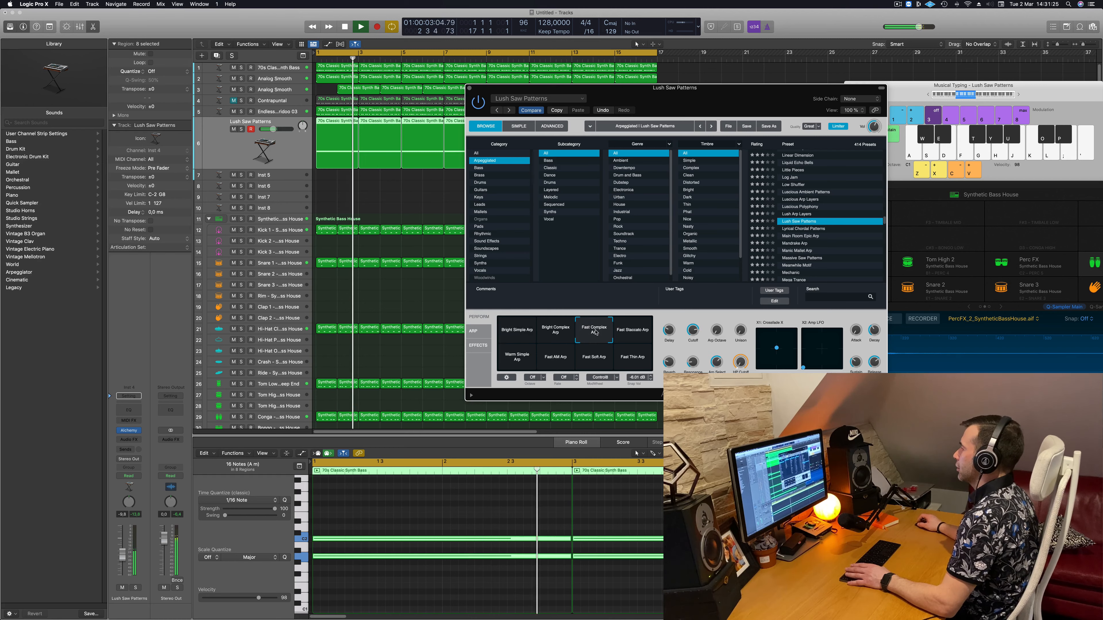
{"action": "left_click", "coordinate": [554, 333]}
{"action": "left_click", "coordinate": [622, 330]}
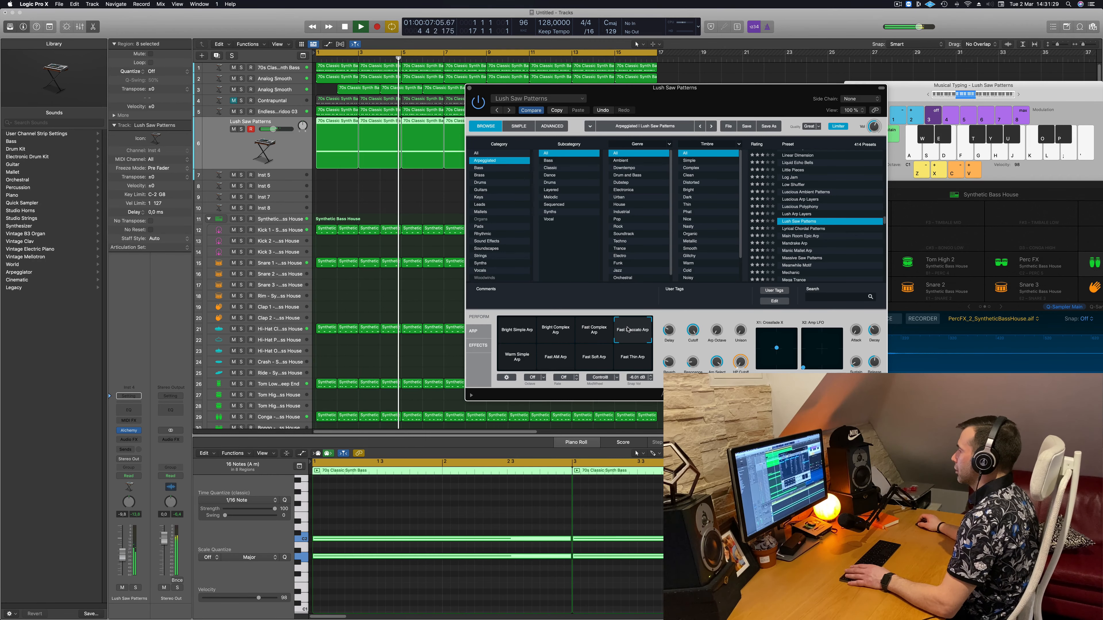
Step: Raise the Lush Saw Patterns track's volume slightly and compare Warm Simple Arp with Fast Staccato Arp, keeping the latter
{"action": "key", "text": "Return"}
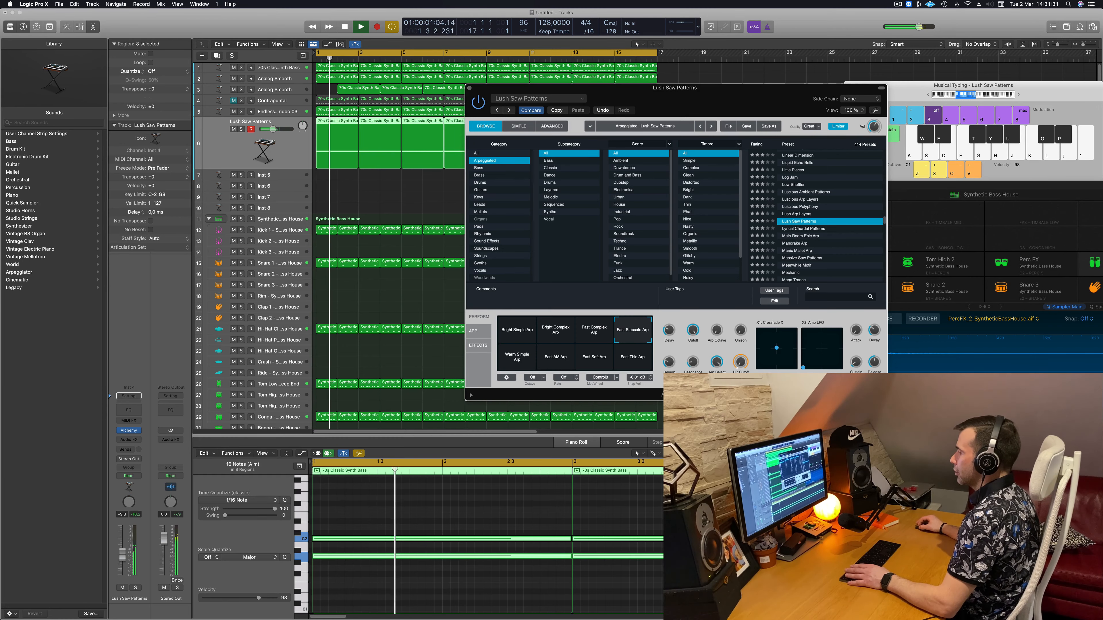
{"action": "left_click_drag", "start_coordinate": [273, 129], "coordinate": [277, 129]}
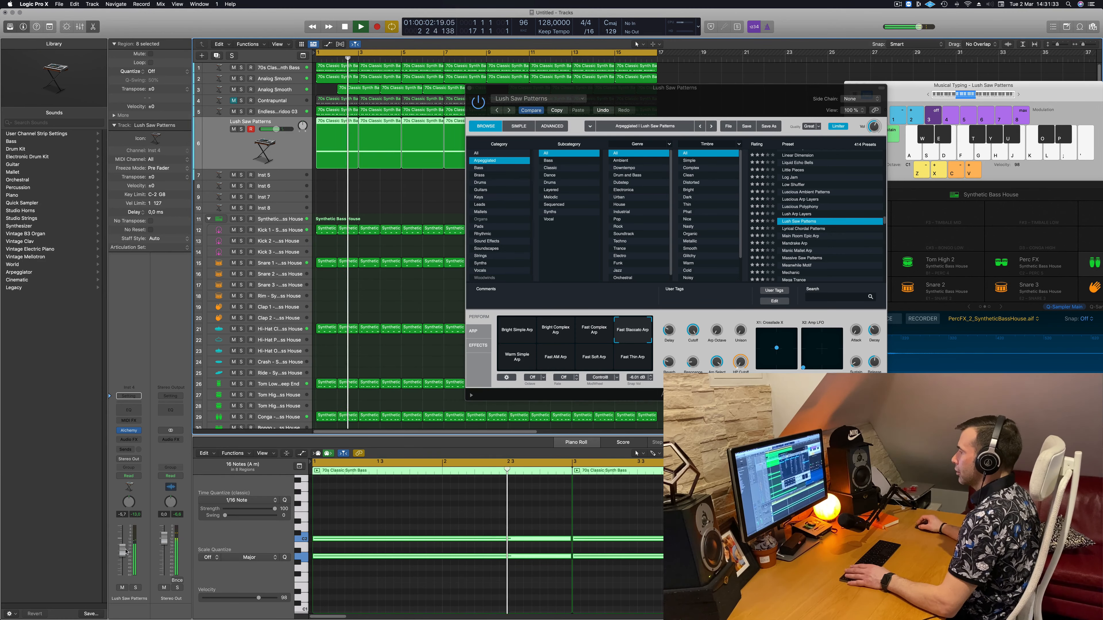
{"action": "left_click", "coordinate": [673, 341]}
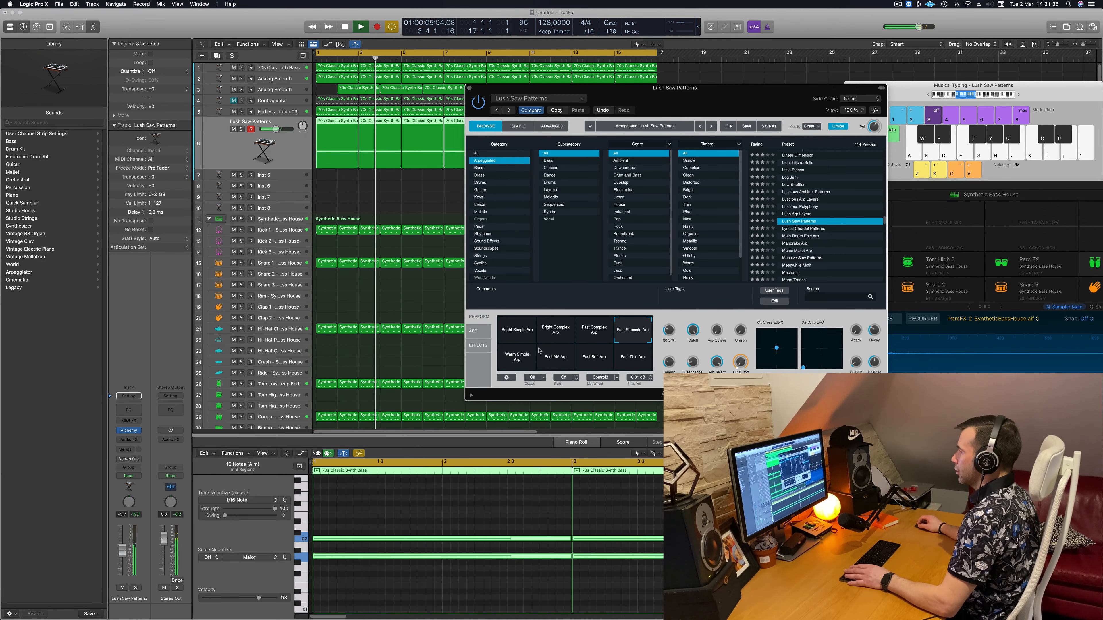
{"action": "left_click", "coordinate": [519, 358]}
{"action": "left_click", "coordinate": [624, 334]}
Step: Transpose all of the part's sustained notes up one octave and replay it from the start
{"action": "left_click", "coordinate": [327, 432]}
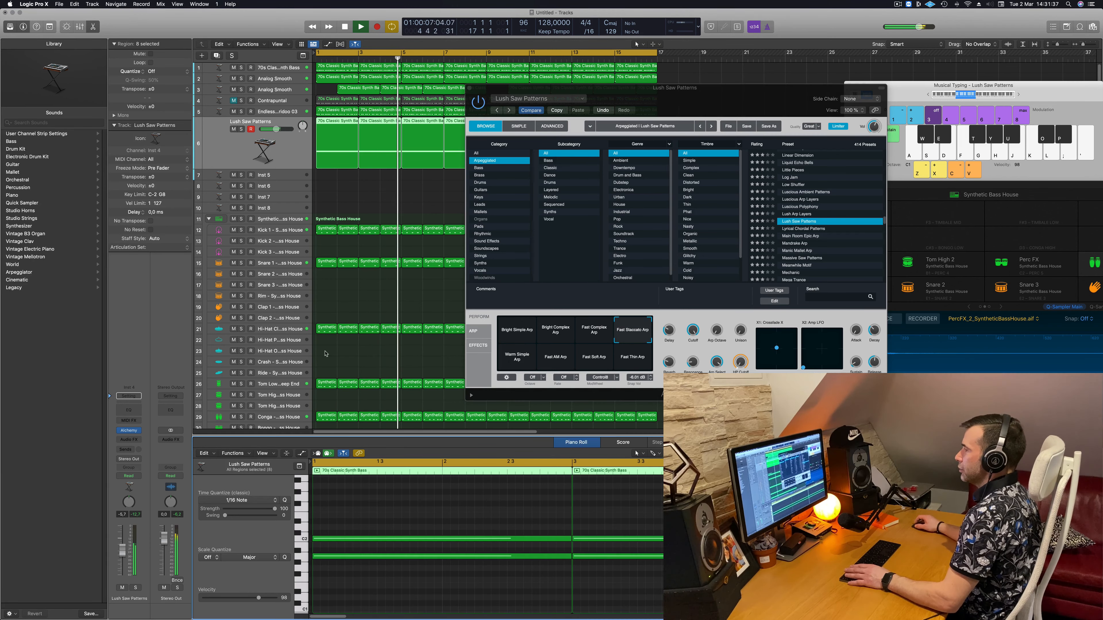
{"action": "left_click", "coordinate": [396, 514]}
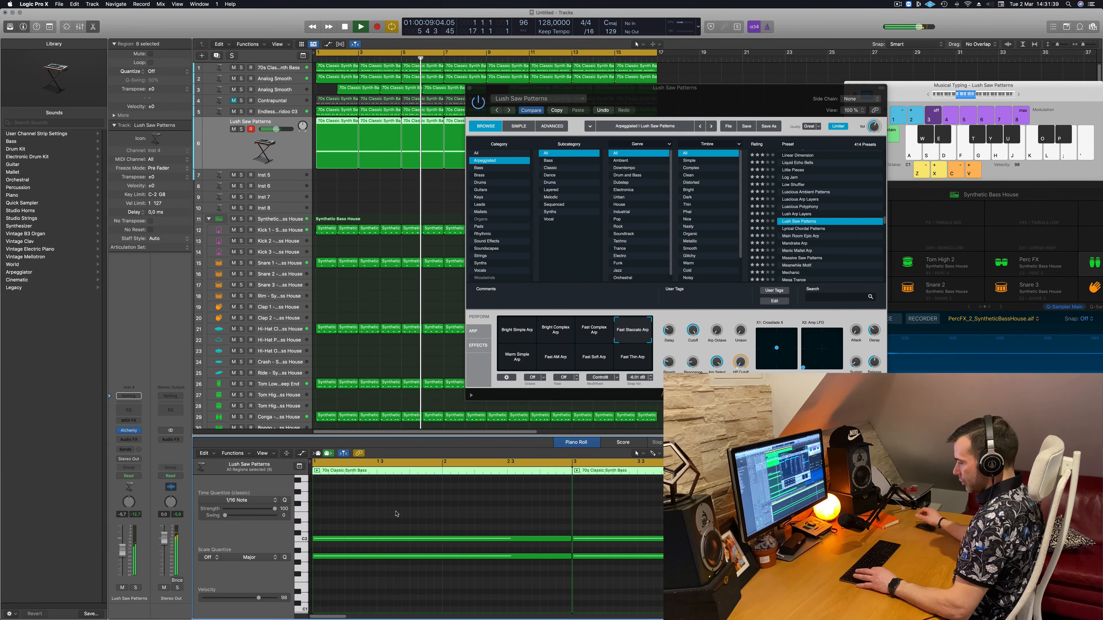
{"action": "key", "text": "super+a"}
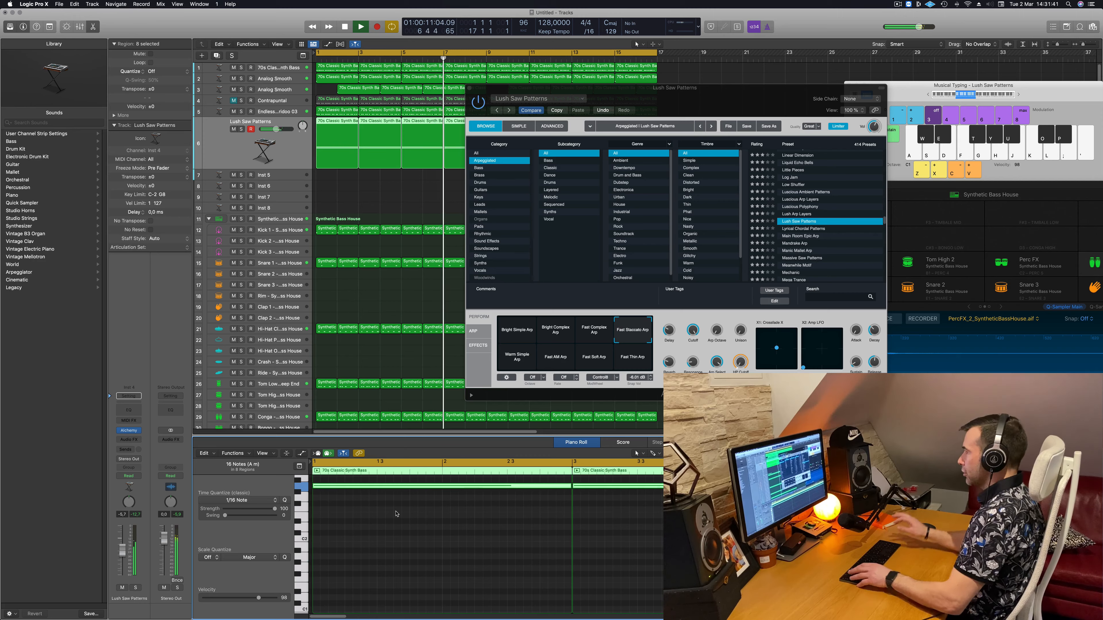
{"action": "left_click_drag", "start_coordinate": [681, 87], "coordinate": [713, 161]}
{"action": "key", "text": "space"}
{"action": "key", "text": "space"}
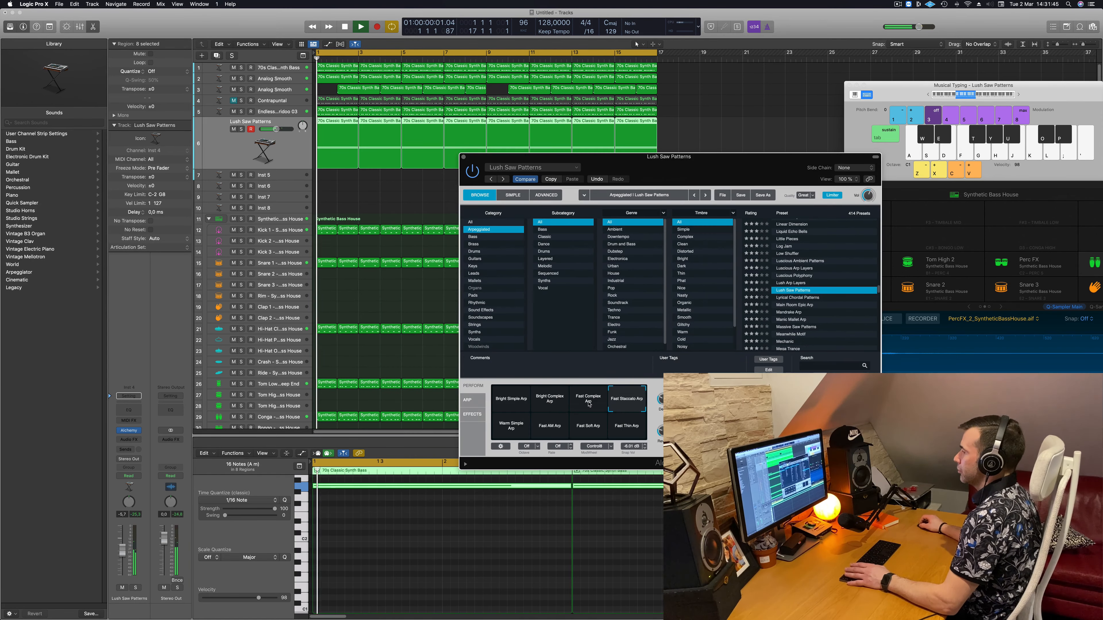